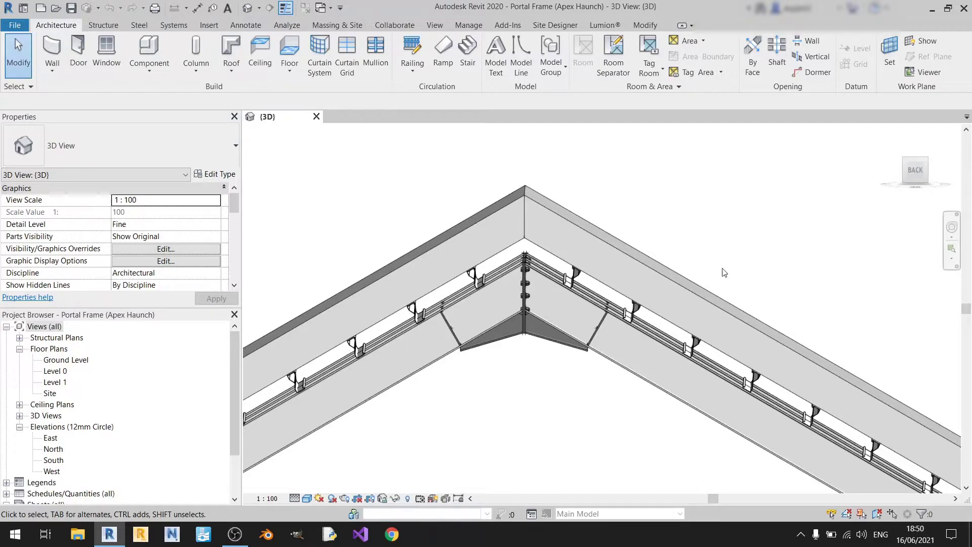
Step: Open the type parameters of the apex haunch connection for editing and view its preview from the front
{"action": "left_click", "coordinate": [529, 337]}
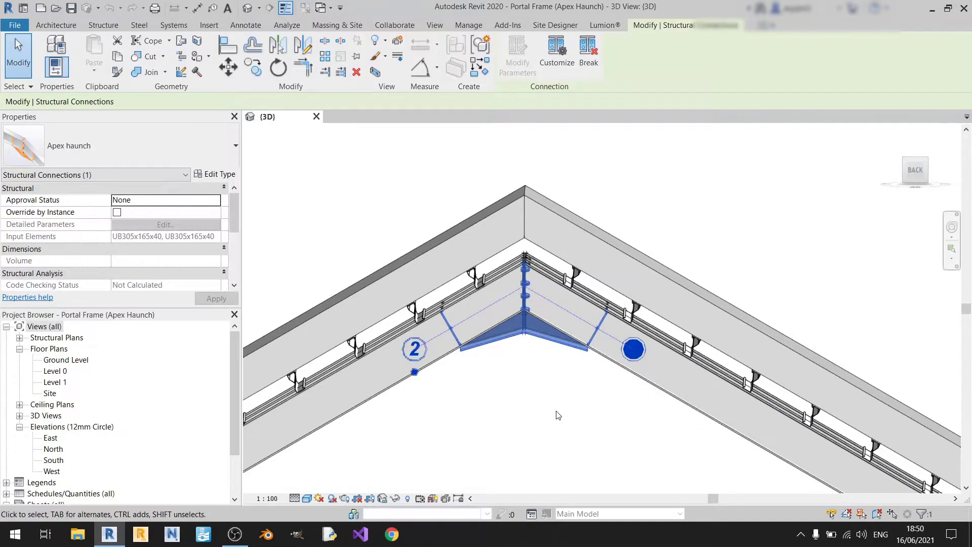
{"action": "left_click", "coordinate": [225, 178]}
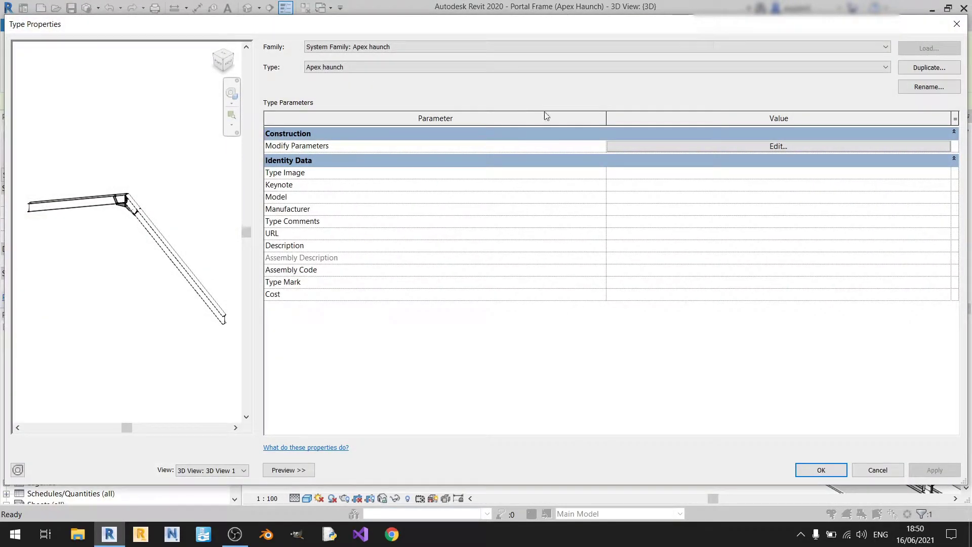
{"action": "left_click", "coordinate": [651, 146]}
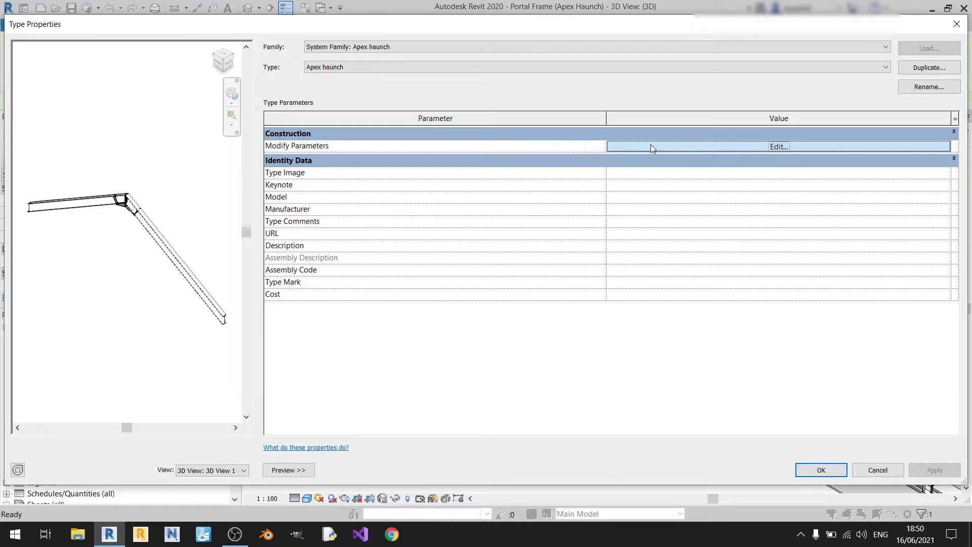
{"action": "left_click", "coordinate": [651, 146]}
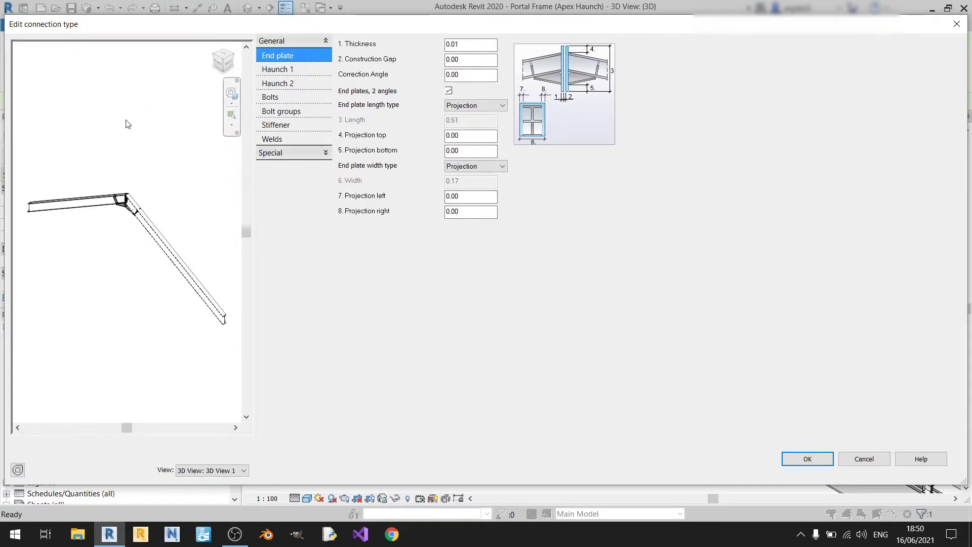
{"action": "left_click", "coordinate": [220, 64]}
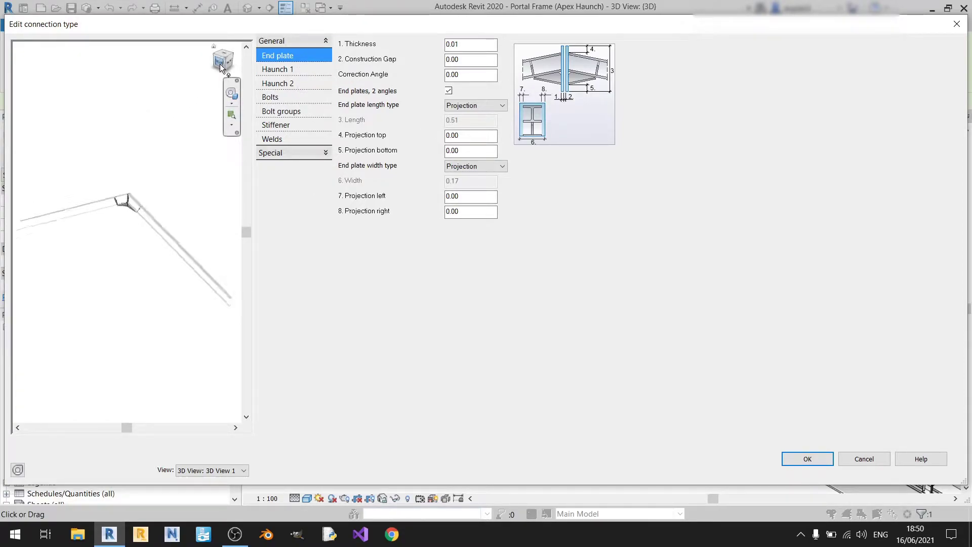
{"action": "scroll", "coordinate": [122, 216], "scroll_direction": "up", "scroll_amount": 6}
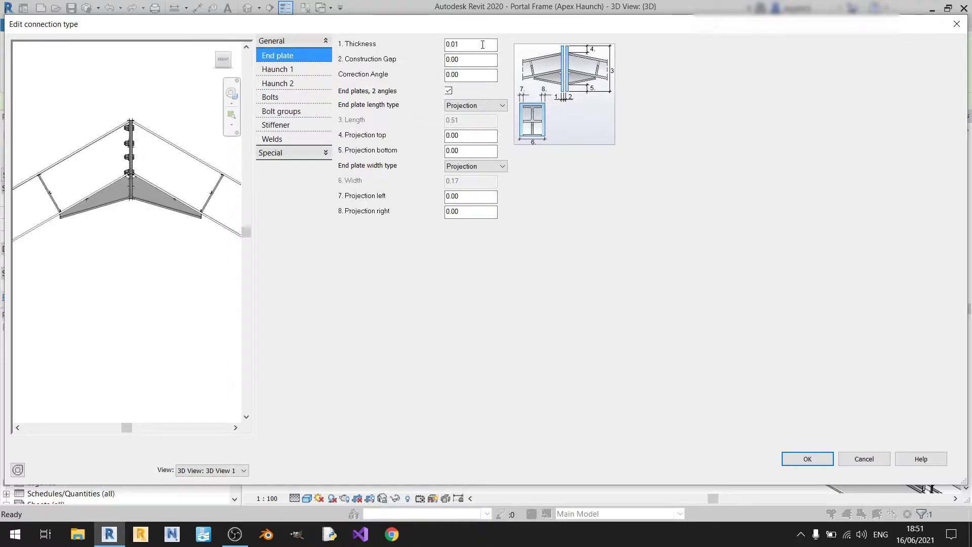
Step: Set the end plate thickness to 0.05
{"action": "left_click_drag", "start_coordinate": [474, 49], "coordinate": [443, 48]}
{"action": "type", "text": "0.0"}
{"action": "scroll", "coordinate": [147, 149], "scroll_direction": "up", "scroll_amount": 2}
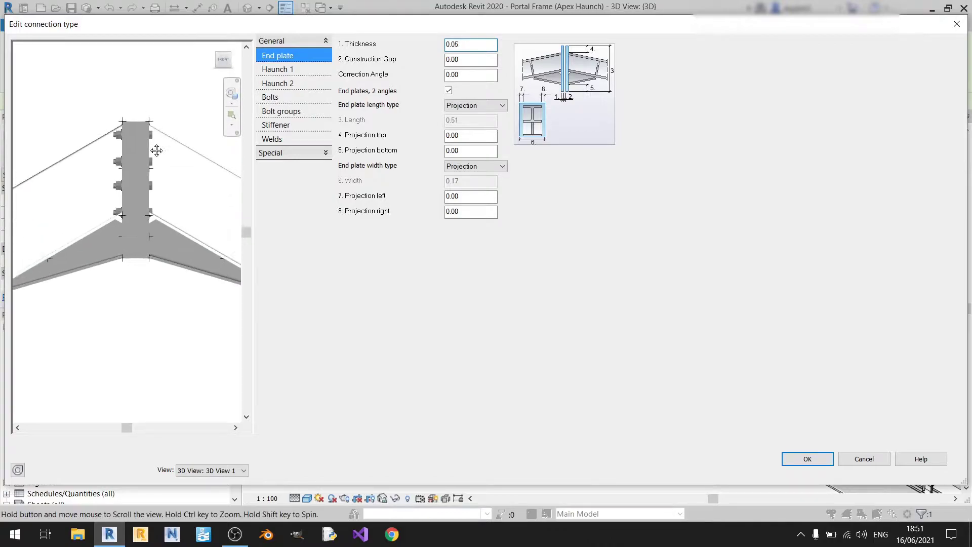
Step: Set the end plate thickness back to 0.01
{"action": "double_click", "coordinate": [455, 44]}
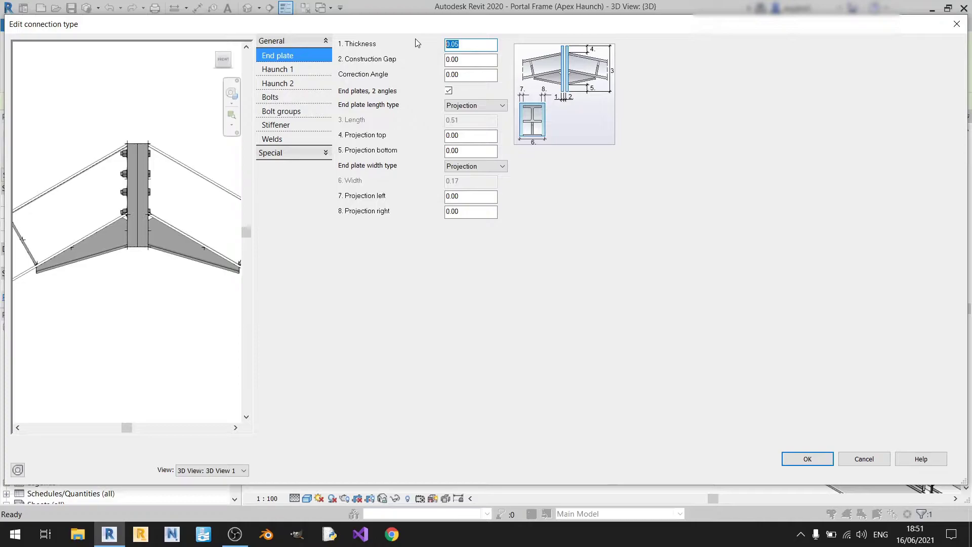
{"action": "type", "text": "0.0"}
{"action": "key", "text": "Return"}
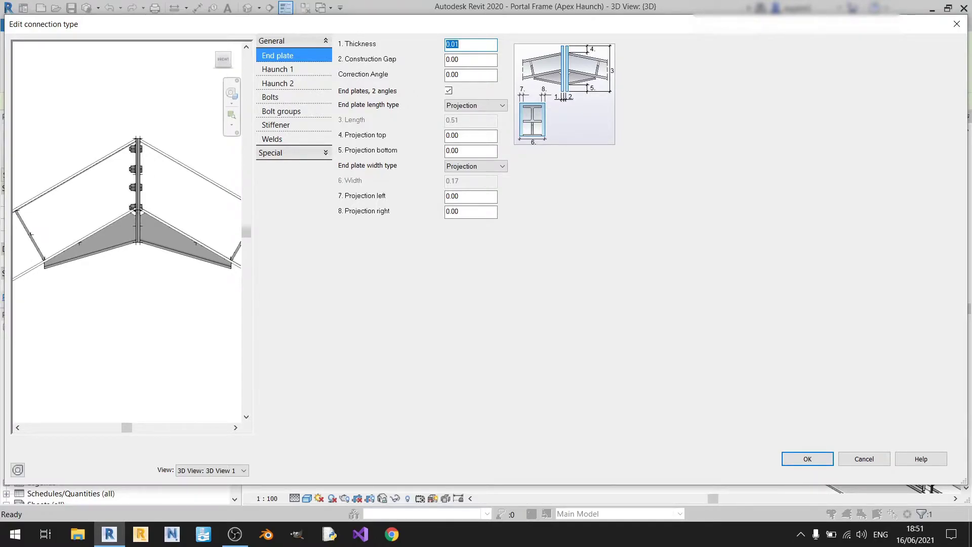
Step: Set the construction gap between the end plates to 0.01
{"action": "key", "text": "Tab"}
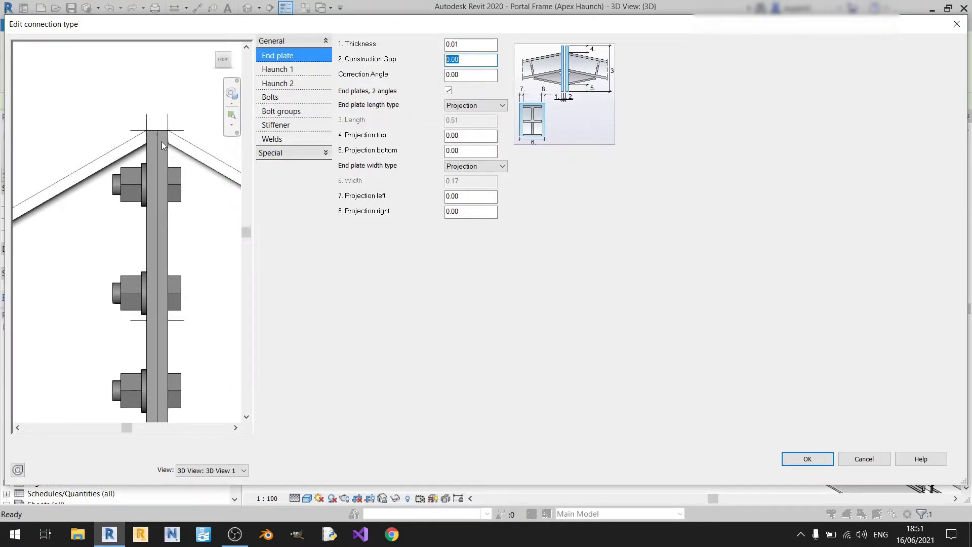
{"action": "type", "text": "0"}
{"action": "key", "text": "Return"}
{"action": "scroll", "coordinate": [156, 185], "scroll_direction": "down", "scroll_amount": 3}
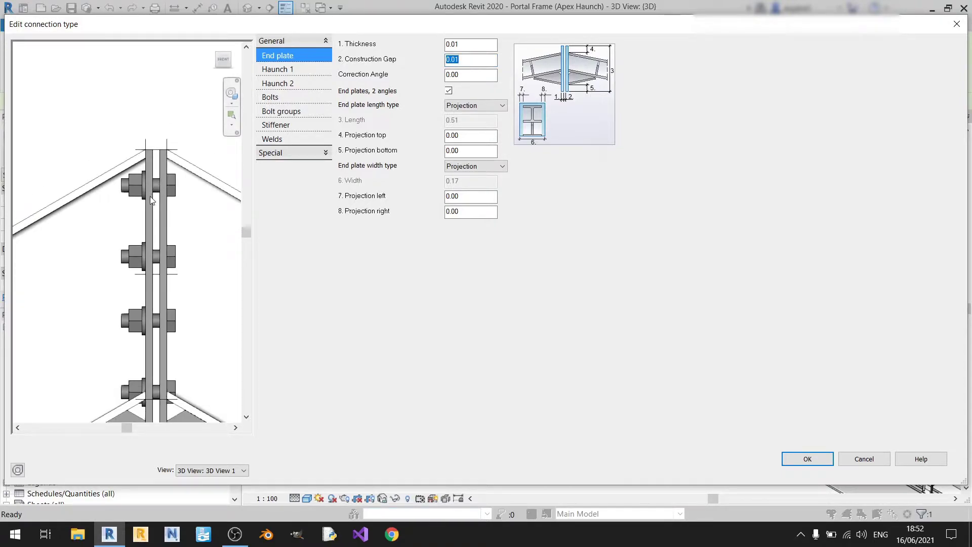
{"action": "scroll", "coordinate": [150, 198], "scroll_direction": "down", "scroll_amount": 2}
Step: Reset the construction gap between the end plates to 0
{"action": "left_click", "coordinate": [476, 60]}
{"action": "double_click", "coordinate": [476, 61]}
{"action": "type", "text": "0"}
{"action": "key", "text": "Return"}
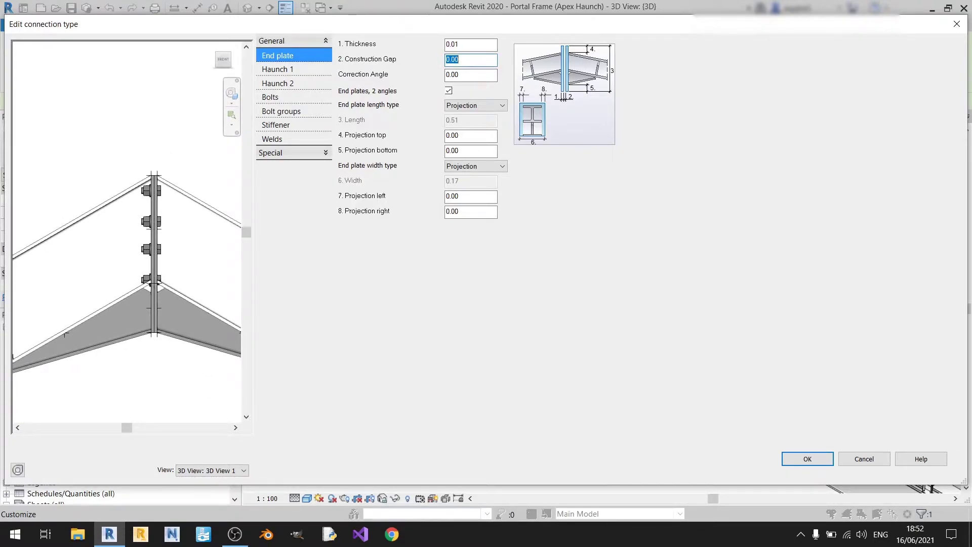
{"action": "key", "text": "Tab"}
{"action": "left_click", "coordinate": [382, 285]}
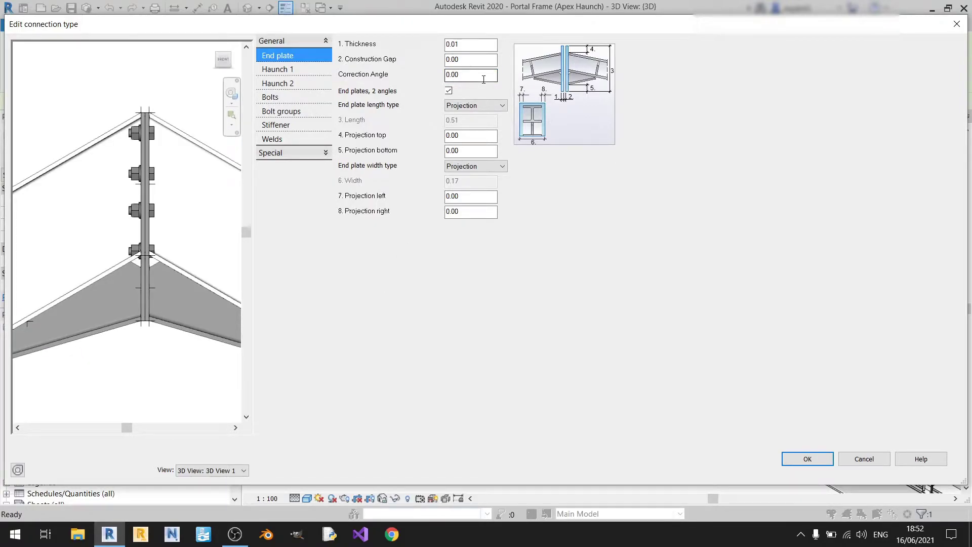
Step: Set the correction angle of the end plates to 2
{"action": "left_click_drag", "start_coordinate": [484, 79], "coordinate": [420, 82]}
{"action": "type", "text": "2"}
{"action": "key", "text": "Return"}
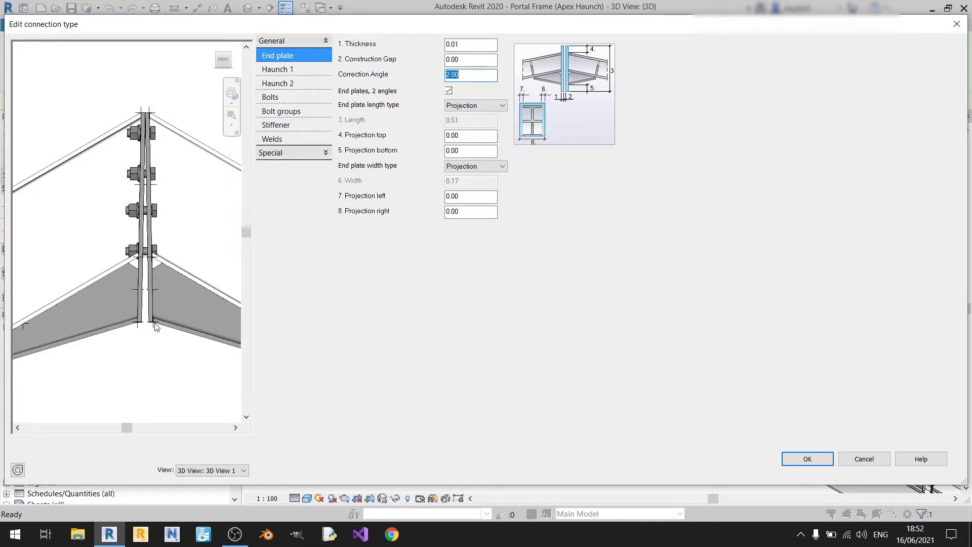
Step: Set the correction angle of the end plates to -2
{"action": "type", "text": "-2"}
{"action": "key", "text": "Tab"}
{"action": "scroll", "coordinate": [151, 321], "scroll_direction": "up", "scroll_amount": 4}
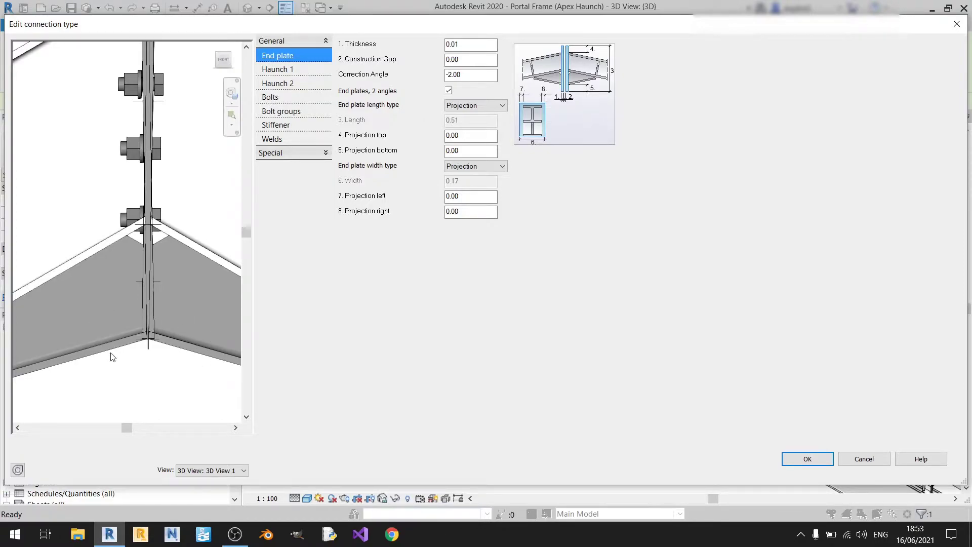
Step: Reset the correction angle of the end plates to 0
{"action": "double_click", "coordinate": [462, 75]}
{"action": "type", "text": "0"}
{"action": "key", "text": "Return"}
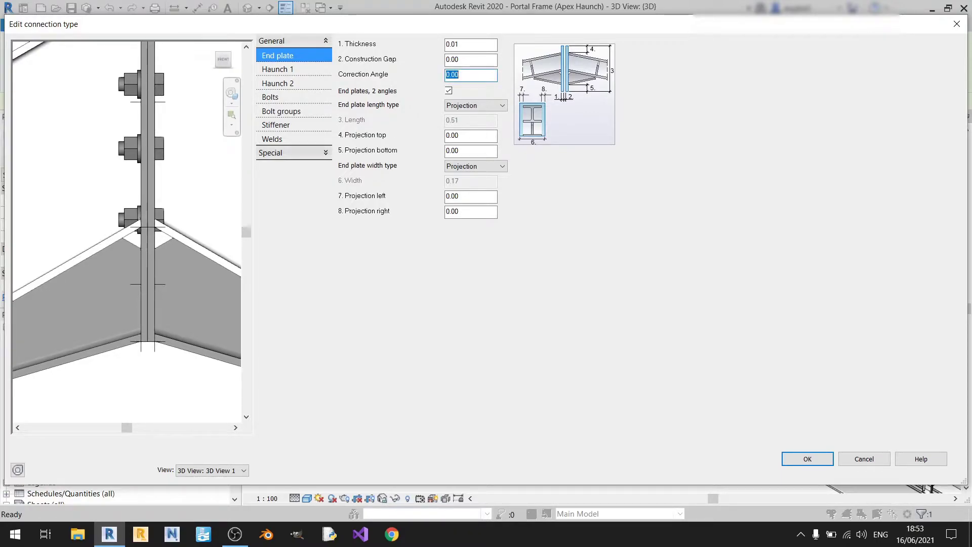
{"action": "scroll", "coordinate": [187, 162], "scroll_direction": "down", "scroll_amount": 3}
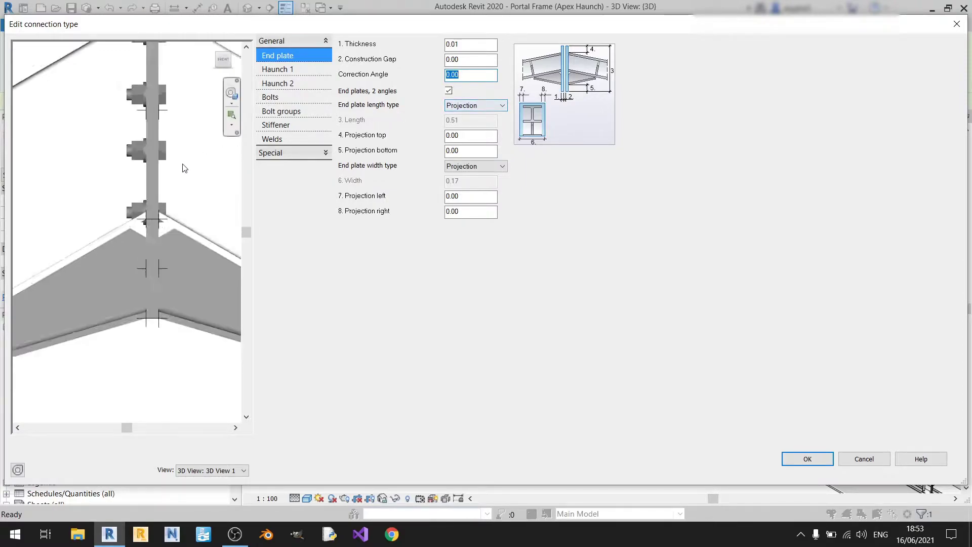
{"action": "scroll", "coordinate": [184, 174], "scroll_direction": "down", "scroll_amount": 2}
{"action": "scroll", "coordinate": [156, 179], "scroll_direction": "up", "scroll_amount": 1}
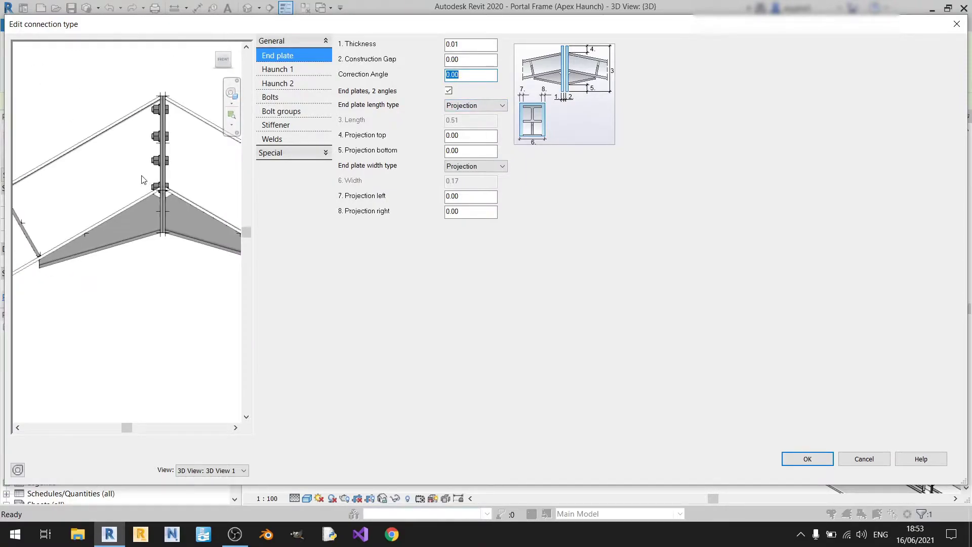
Step: Toggle the "End plates, 2 angles" option to compare its effect on the connection preview, leaving it enabled
{"action": "left_click", "coordinate": [144, 177]}
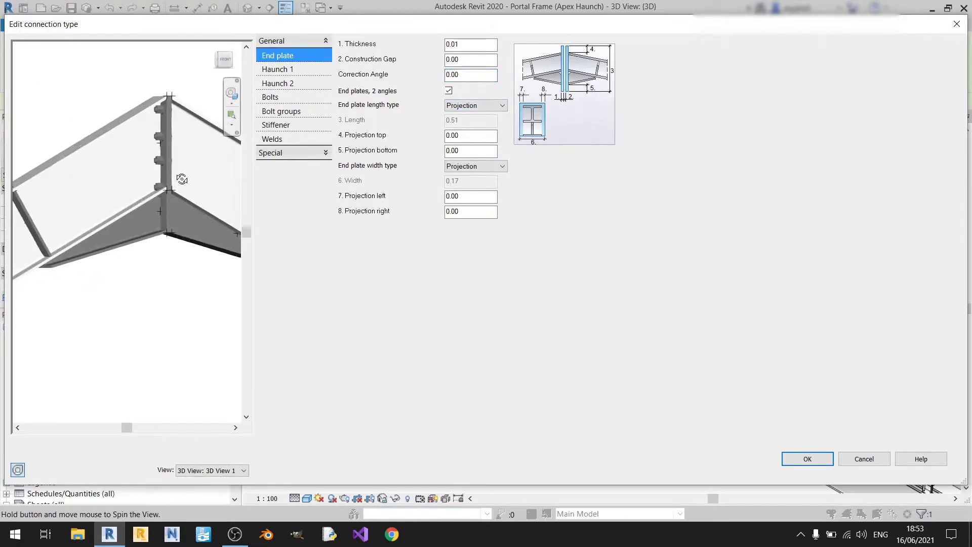
{"action": "left_click", "coordinate": [451, 90]}
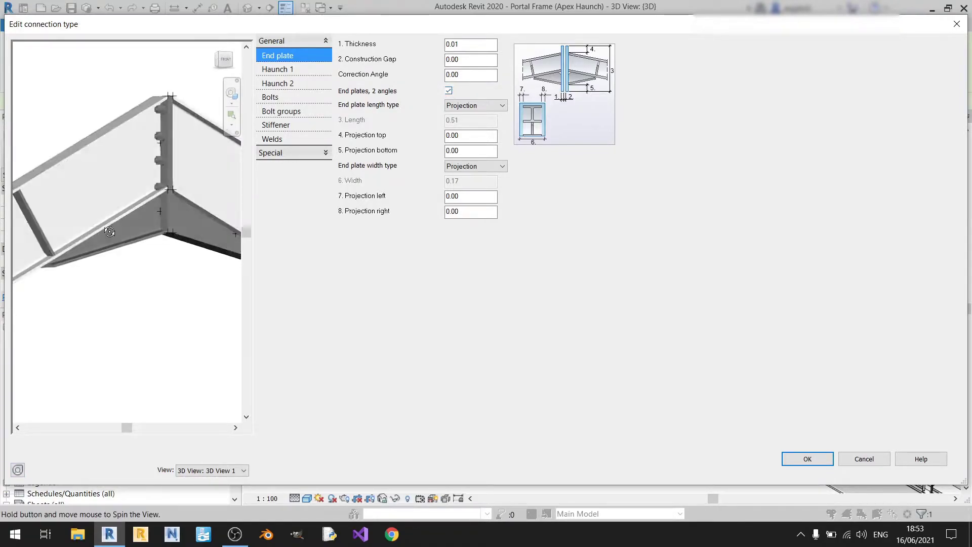
{"action": "left_click", "coordinate": [449, 91]}
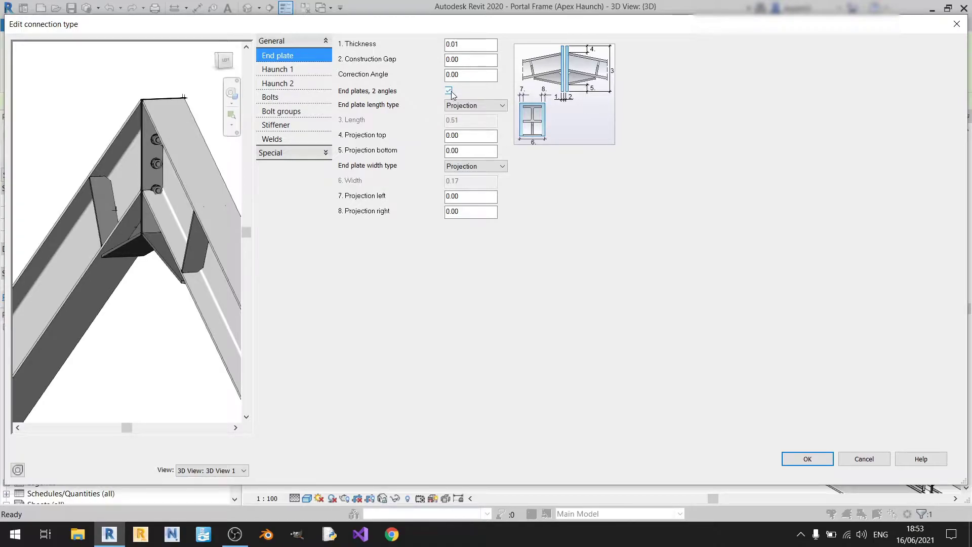
{"action": "left_click", "coordinate": [449, 91]}
{"action": "left_click", "coordinate": [449, 92]}
{"action": "middle_click_drag", "start_coordinate": [172, 226], "coordinate": [90, 200], "text": "shift"}
Step: Review the end plate length type options and choose Projection
{"action": "left_click", "coordinate": [475, 105]}
{"action": "left_click", "coordinate": [462, 112]}
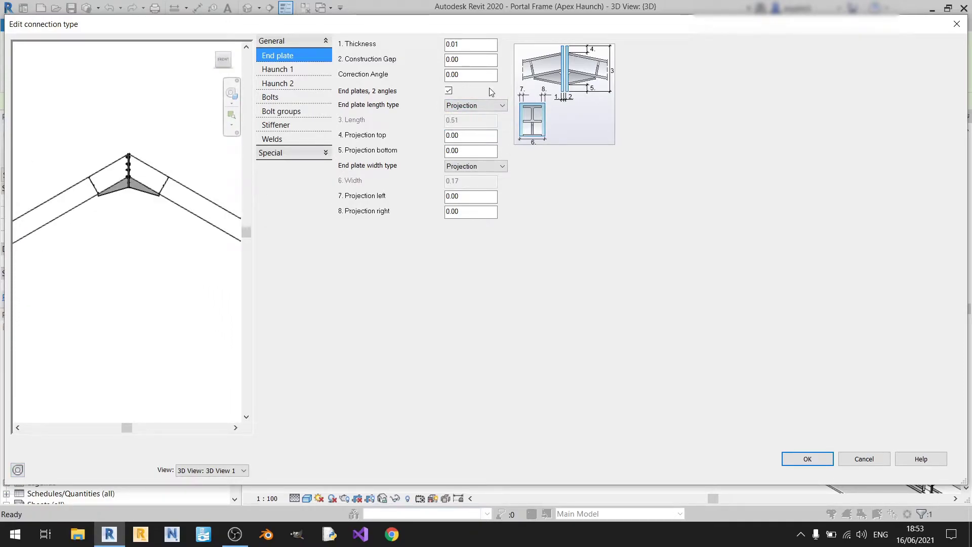
{"action": "left_click", "coordinate": [494, 105]}
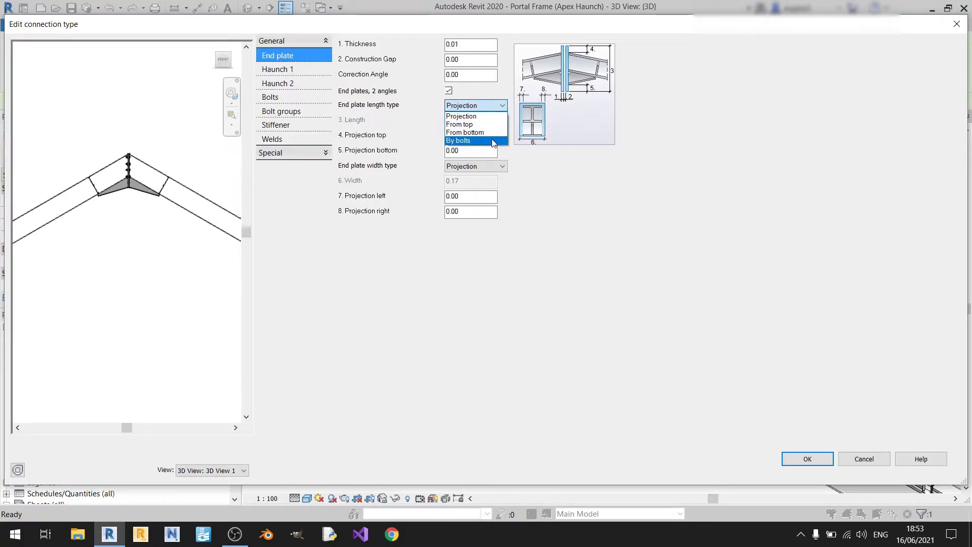
{"action": "left_click", "coordinate": [498, 116]}
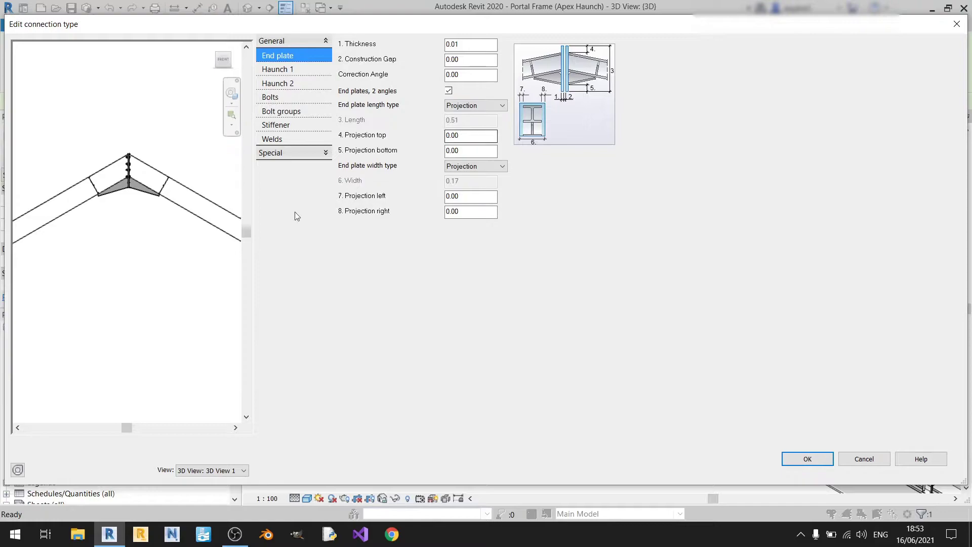
{"action": "scroll", "coordinate": [117, 183], "scroll_direction": "up", "scroll_amount": 2}
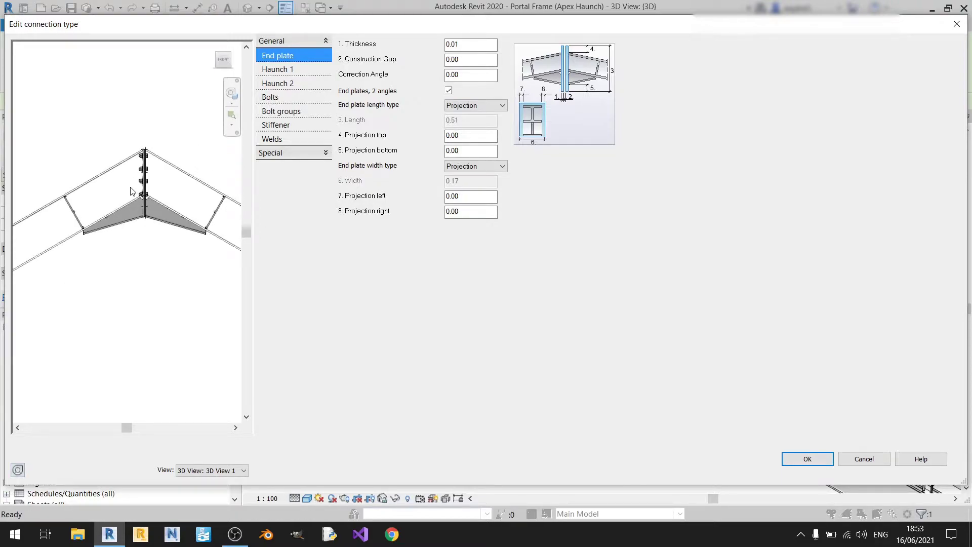
{"action": "scroll", "coordinate": [132, 187], "scroll_direction": "up", "scroll_amount": 3}
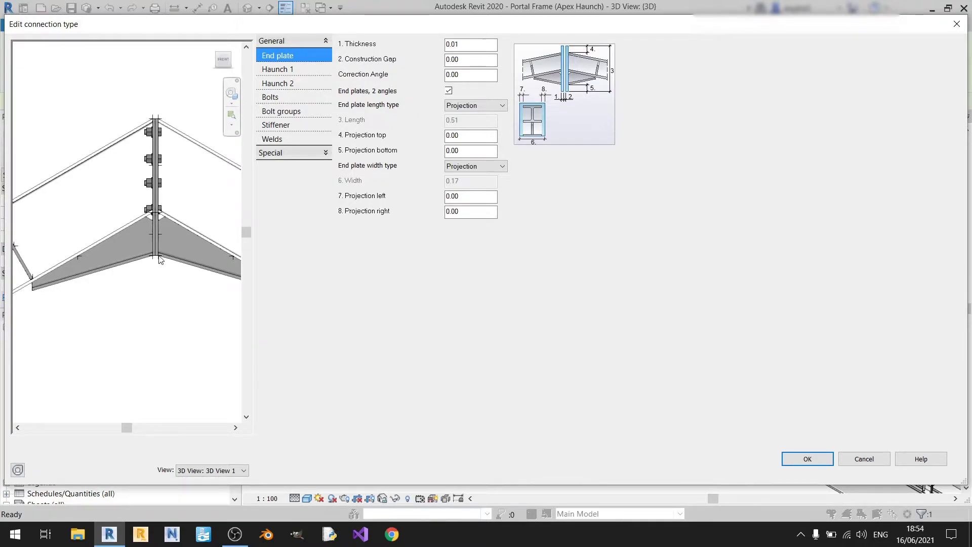
Step: Set the end plate length type to From top with a length of 1
{"action": "left_click", "coordinate": [502, 105]}
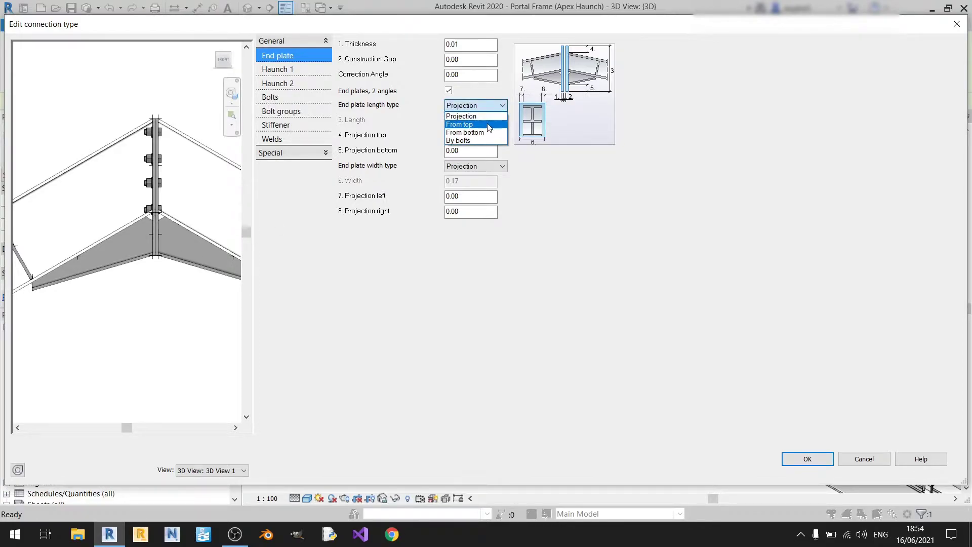
{"action": "left_click", "coordinate": [487, 125]}
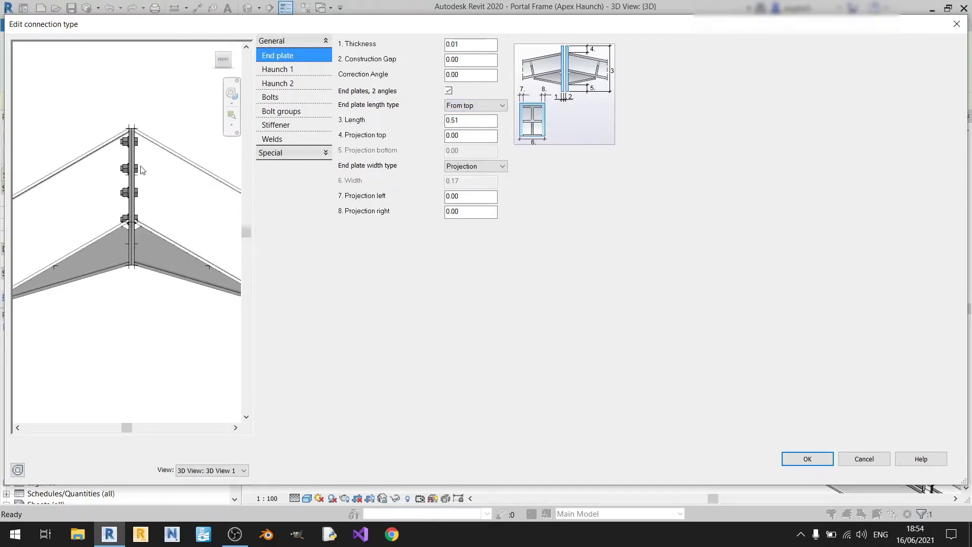
{"action": "double_click", "coordinate": [481, 125]}
{"action": "type", "text": "1"}
{"action": "key", "text": "Return"}
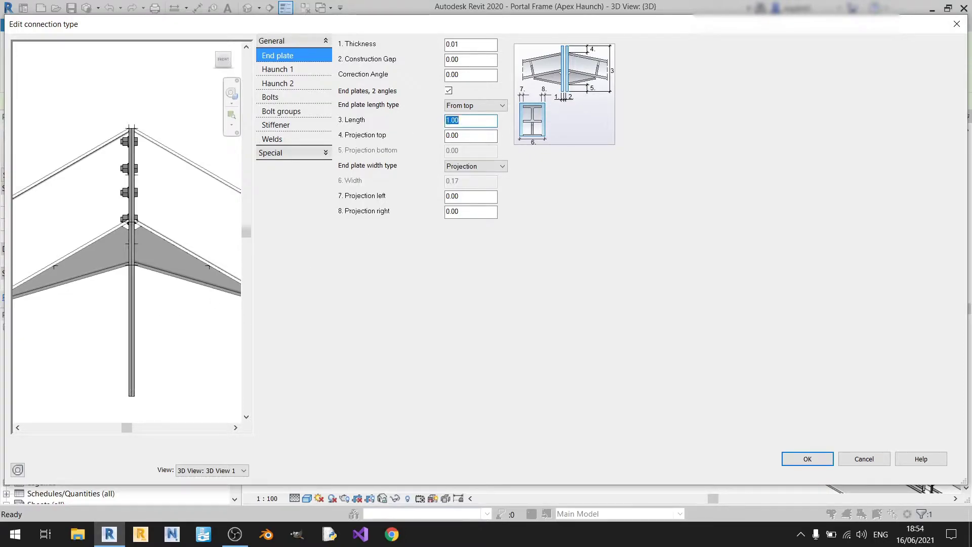
{"action": "scroll", "coordinate": [169, 223], "scroll_direction": "down", "scroll_amount": 3}
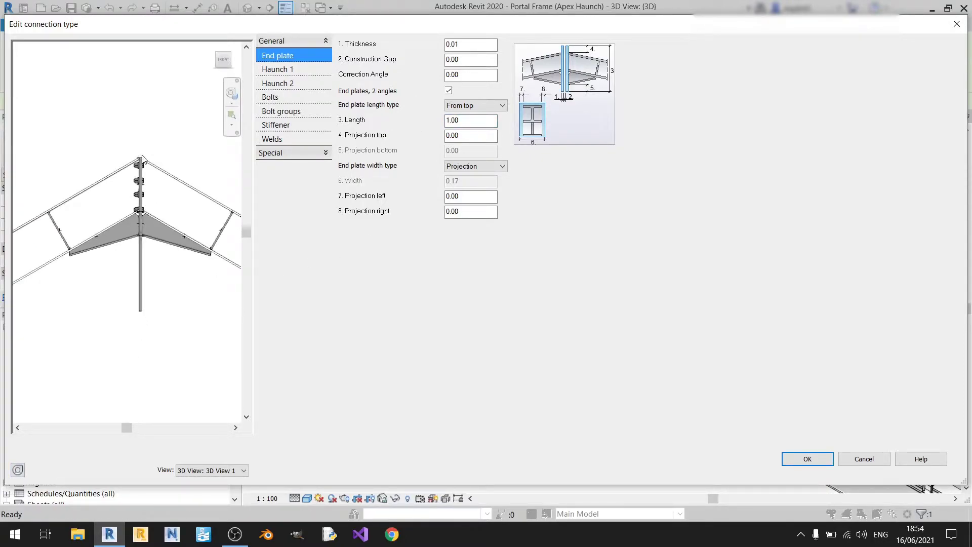
Step: Set the end plate length type to From bottom, followed by By bolts
{"action": "left_click", "coordinate": [487, 105]}
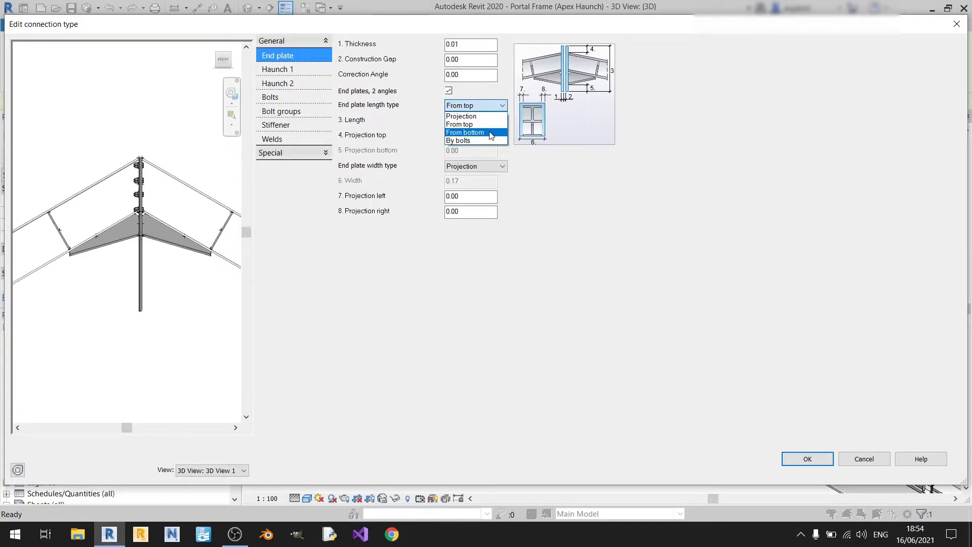
{"action": "left_click", "coordinate": [486, 132]}
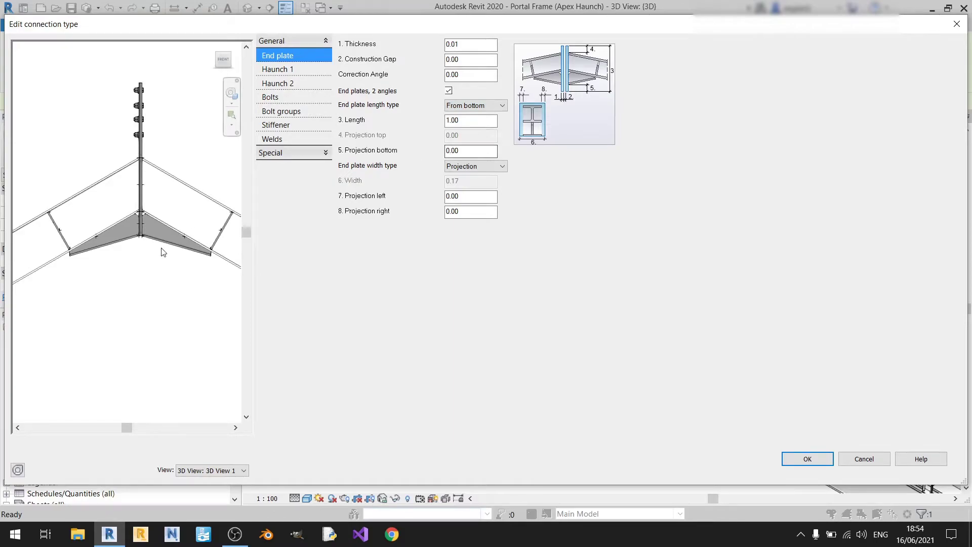
{"action": "left_click", "coordinate": [494, 107]}
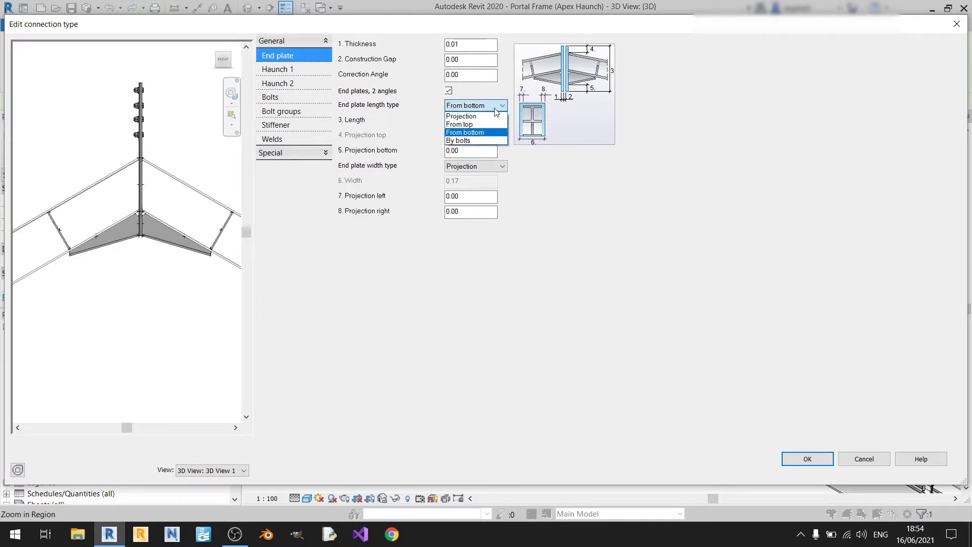
{"action": "left_click", "coordinate": [463, 140]}
{"action": "scroll", "coordinate": [134, 168], "scroll_direction": "up", "scroll_amount": 4}
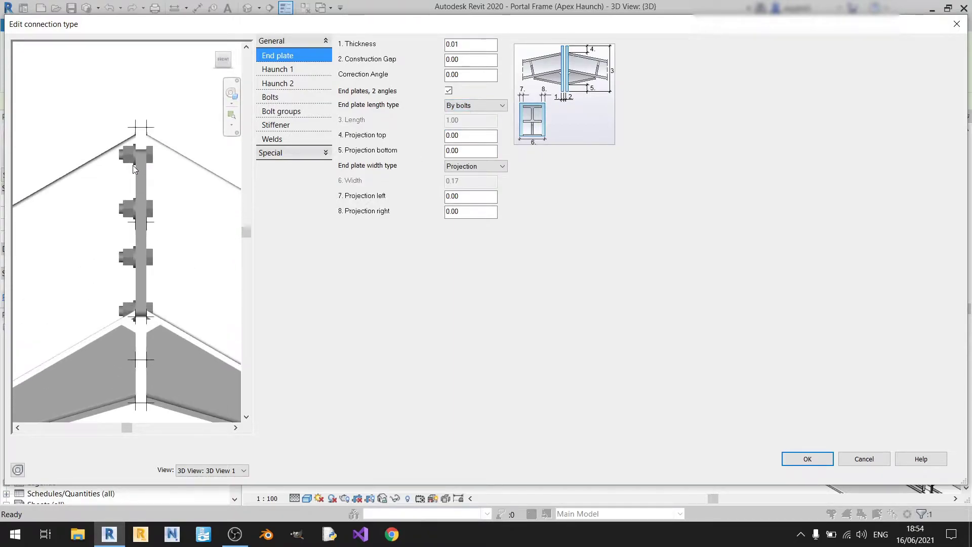
{"action": "scroll", "coordinate": [132, 165], "scroll_direction": "up", "scroll_amount": 1}
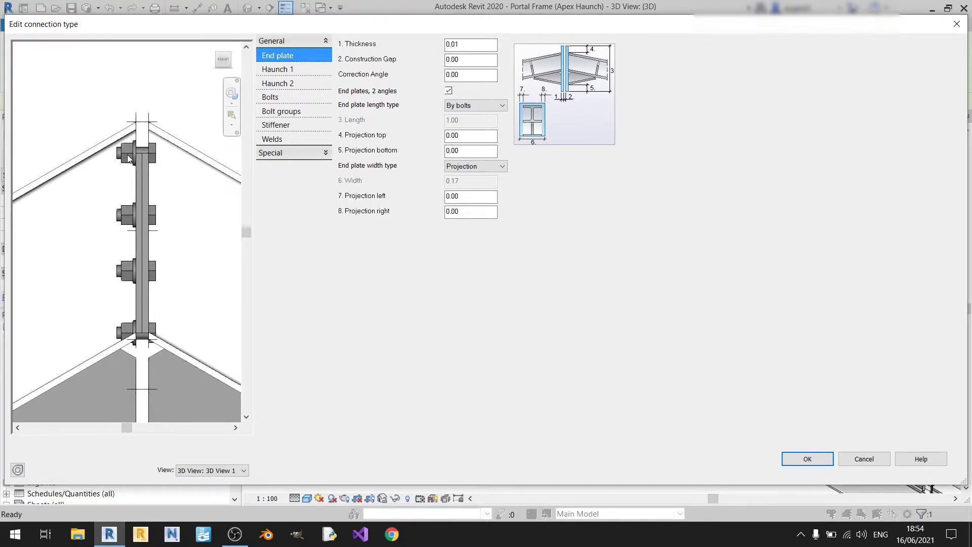
Step: Set the end plate length type back to Projection
{"action": "middle_click_drag", "start_coordinate": [150, 161], "coordinate": [157, 130]}
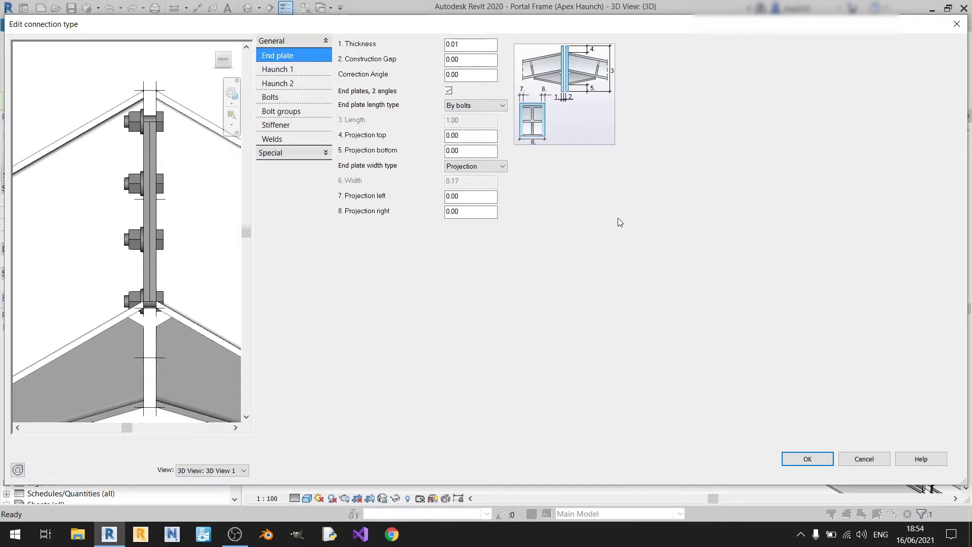
{"action": "left_click", "coordinate": [501, 108]}
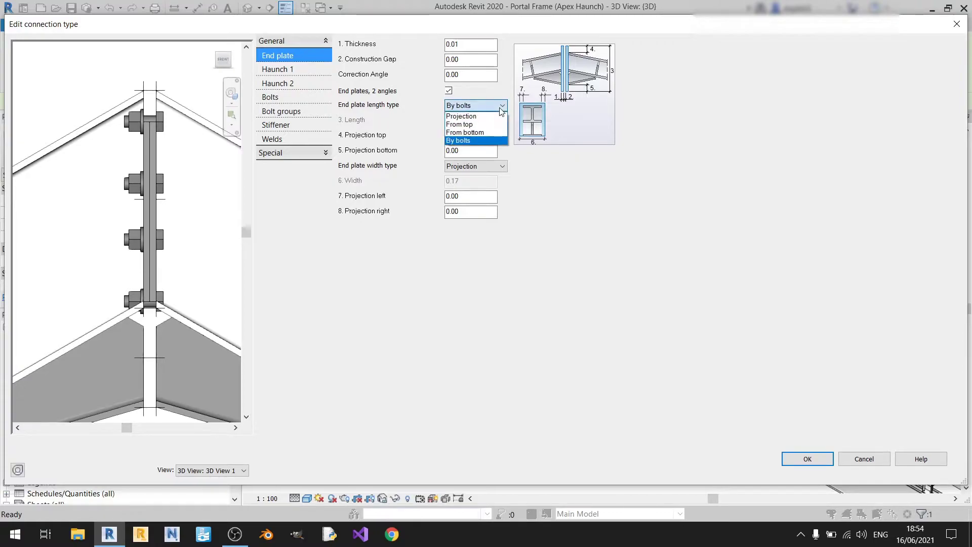
{"action": "left_click", "coordinate": [500, 116]}
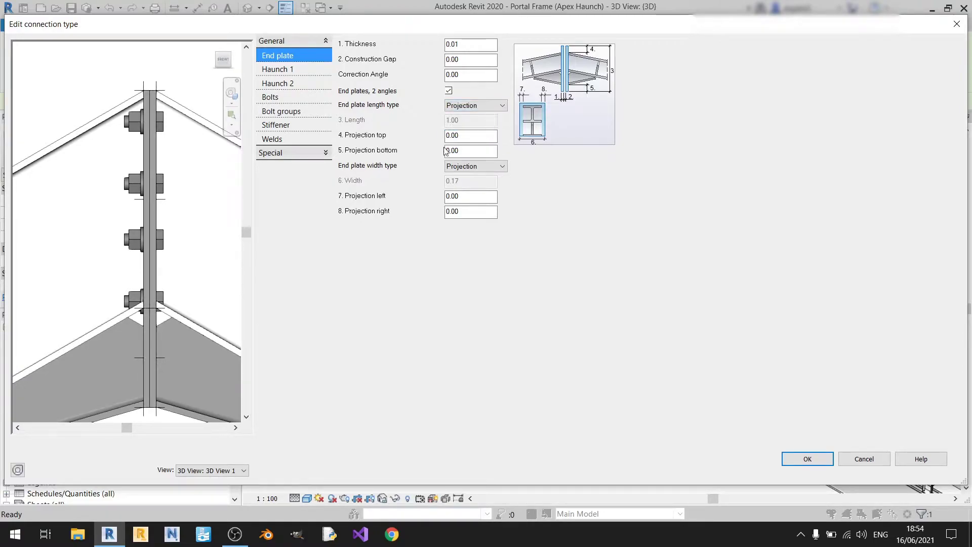
Step: Set the end plate's bottom projection to 0.1
{"action": "double_click", "coordinate": [461, 136]}
{"action": "key", "text": "Tab"}
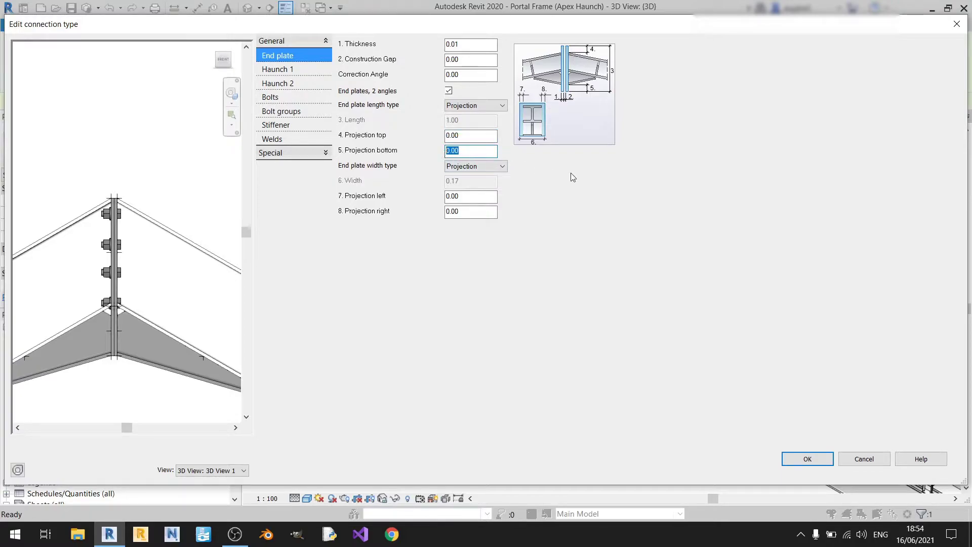
{"action": "left_click", "coordinate": [475, 135]}
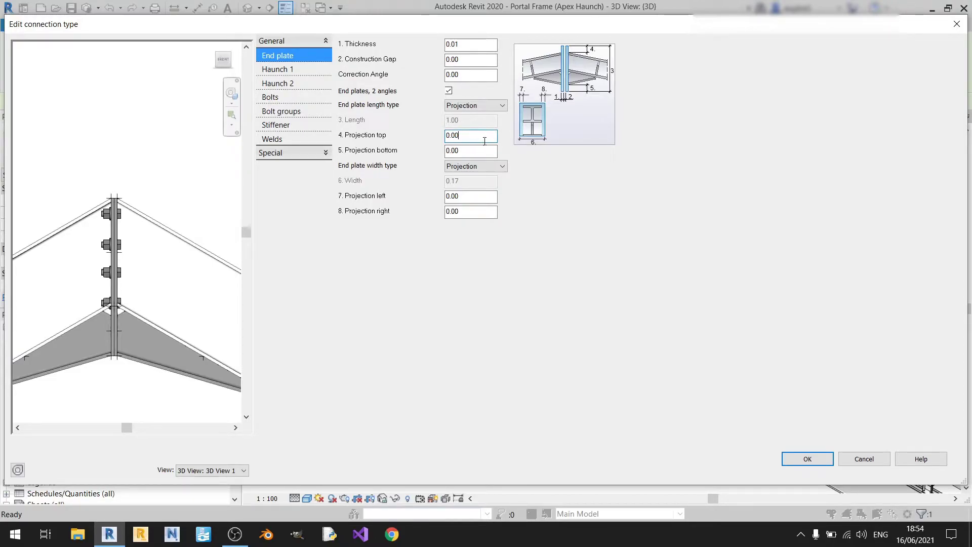
{"action": "left_click", "coordinate": [470, 147]}
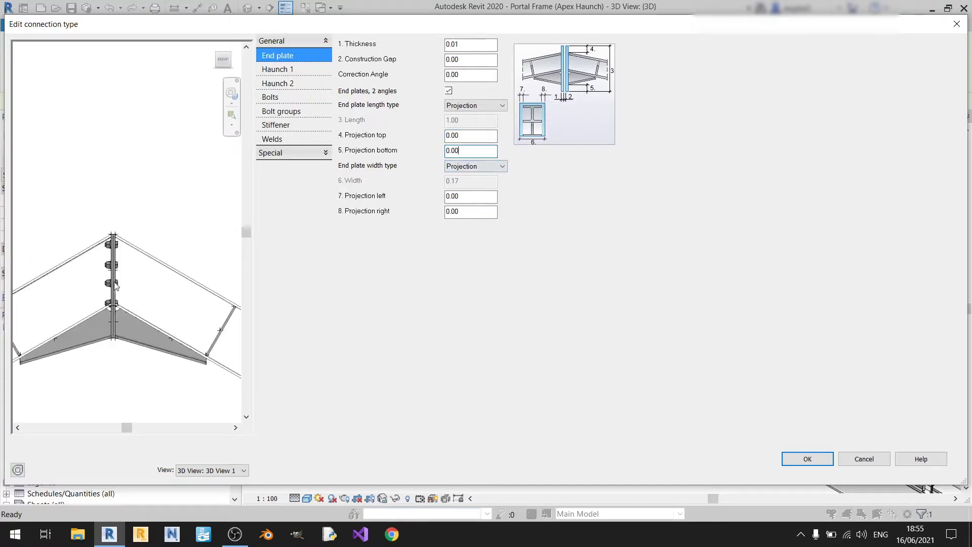
{"action": "middle_click_drag", "start_coordinate": [111, 361], "coordinate": [135, 337]}
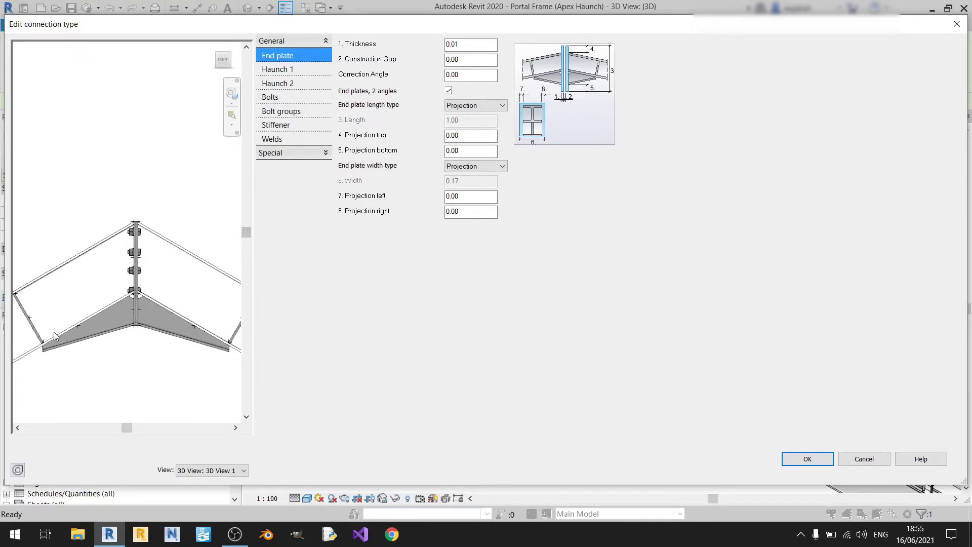
{"action": "left_click_drag", "start_coordinate": [468, 154], "coordinate": [401, 157]}
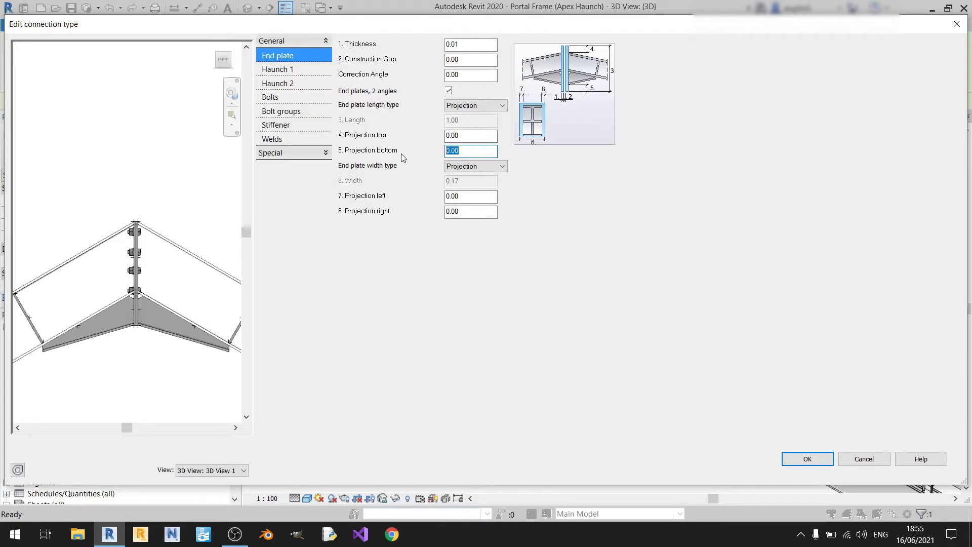
{"action": "type", "text": "0.1"}
{"action": "key", "text": "Return"}
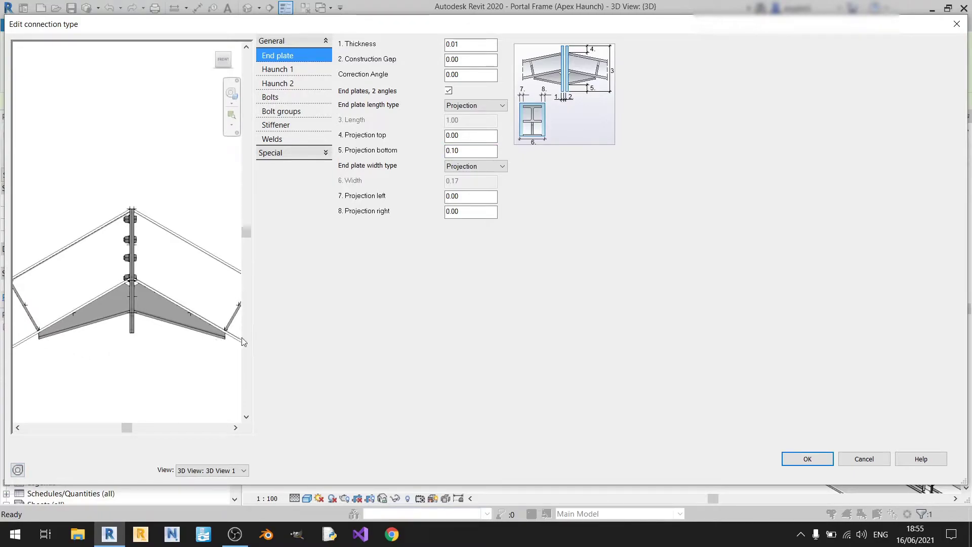
Step: Review the end plate width type options and switch the type from Projection to Exact value
{"action": "left_click", "coordinate": [503, 168]}
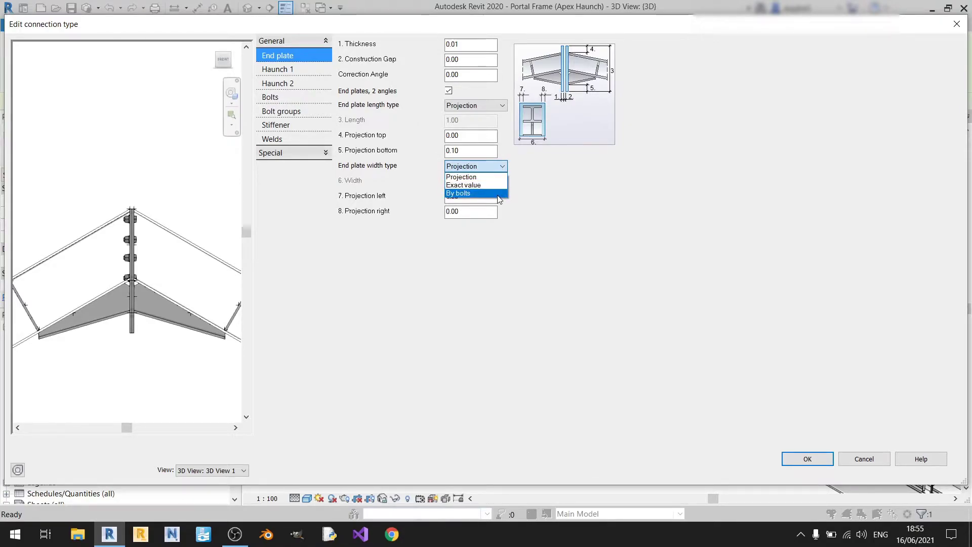
{"action": "left_click", "coordinate": [461, 177]}
{"action": "scroll", "coordinate": [123, 283], "scroll_direction": "down", "scroll_amount": 3}
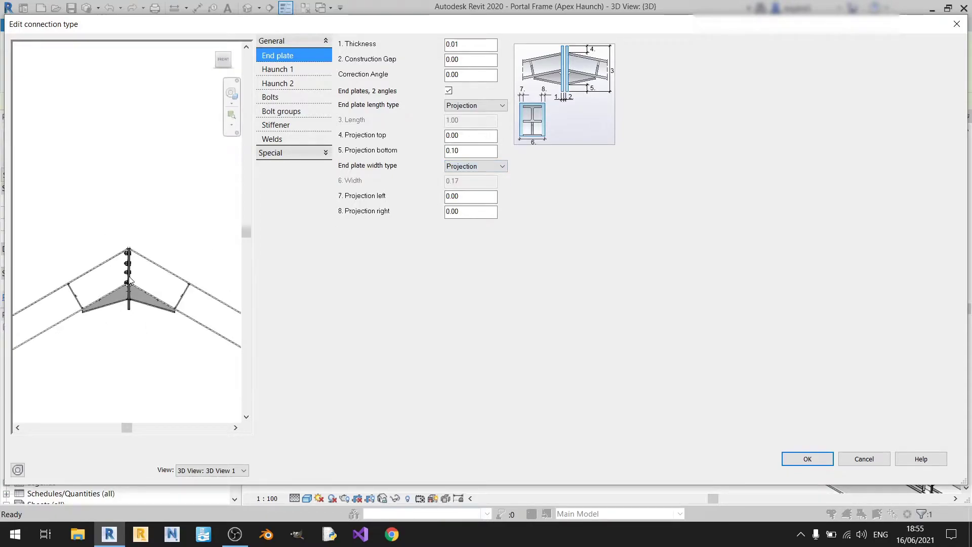
{"action": "middle_click_drag", "start_coordinate": [130, 276], "coordinate": [107, 305], "text": "shift"}
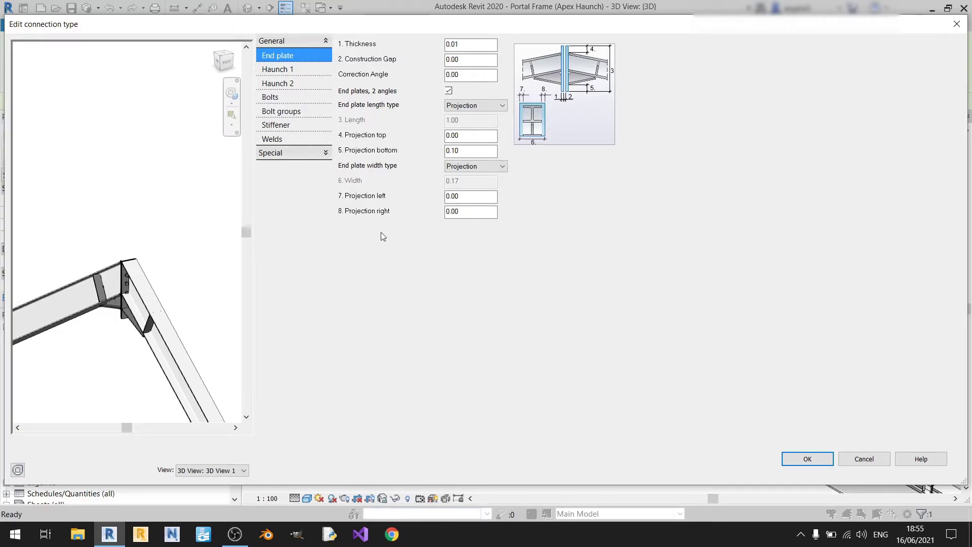
{"action": "left_click", "coordinate": [488, 166]}
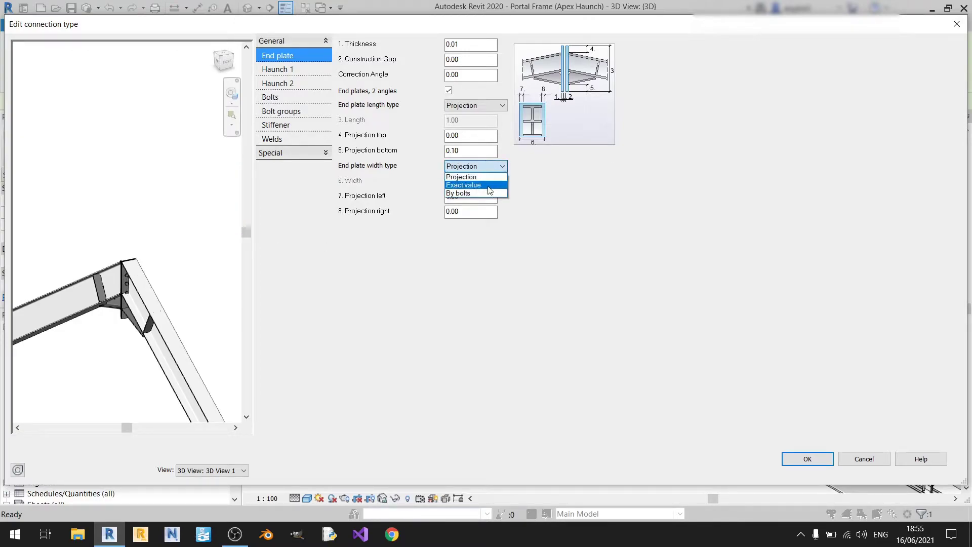
{"action": "left_click", "coordinate": [488, 184]}
{"action": "left_click", "coordinate": [474, 181]}
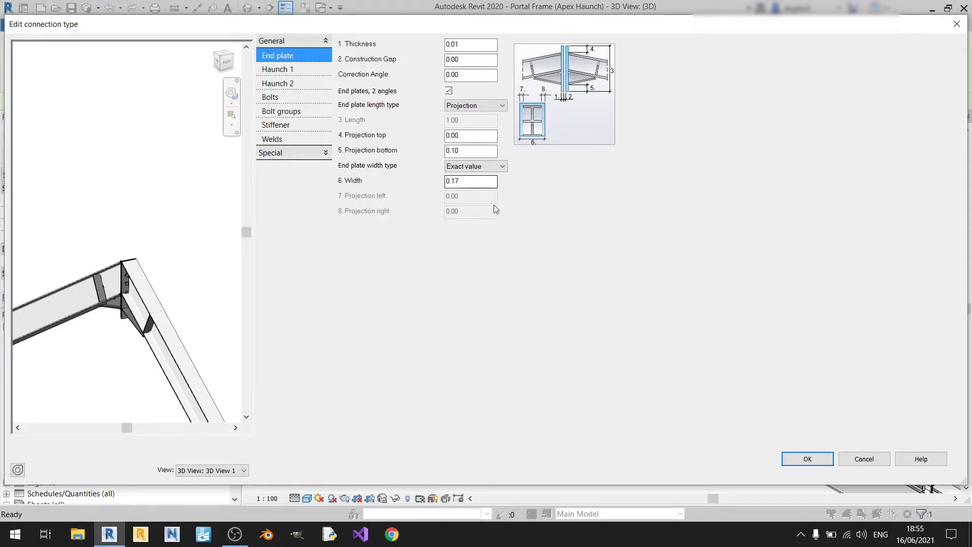
Step: Set the end plate width type to By bolts, inspect the narrowed plate around the bolts, and return the type to Projection
{"action": "left_click", "coordinate": [500, 167]}
{"action": "left_click", "coordinate": [466, 192]}
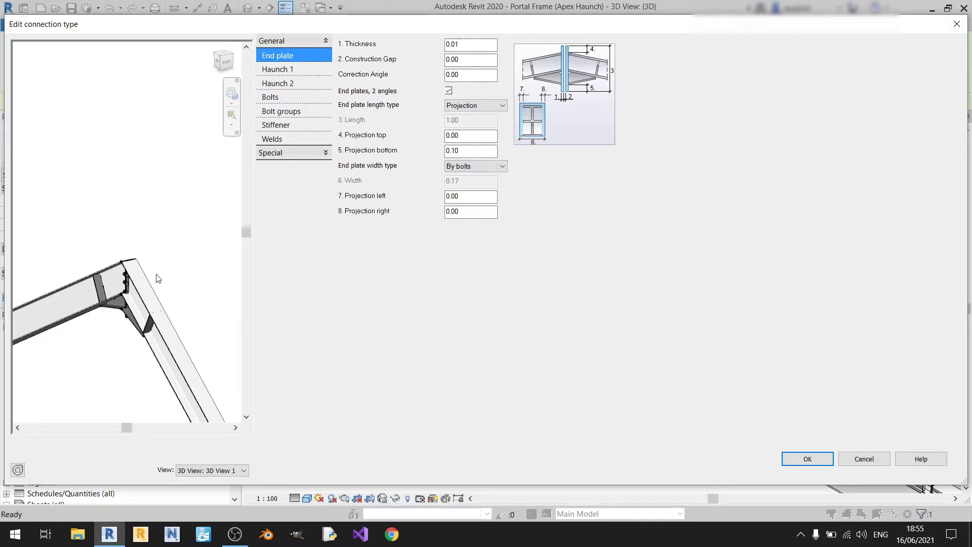
{"action": "scroll", "coordinate": [198, 199], "scroll_direction": "up", "scroll_amount": 4}
{"action": "scroll", "coordinate": [163, 235], "scroll_direction": "up", "scroll_amount": 5}
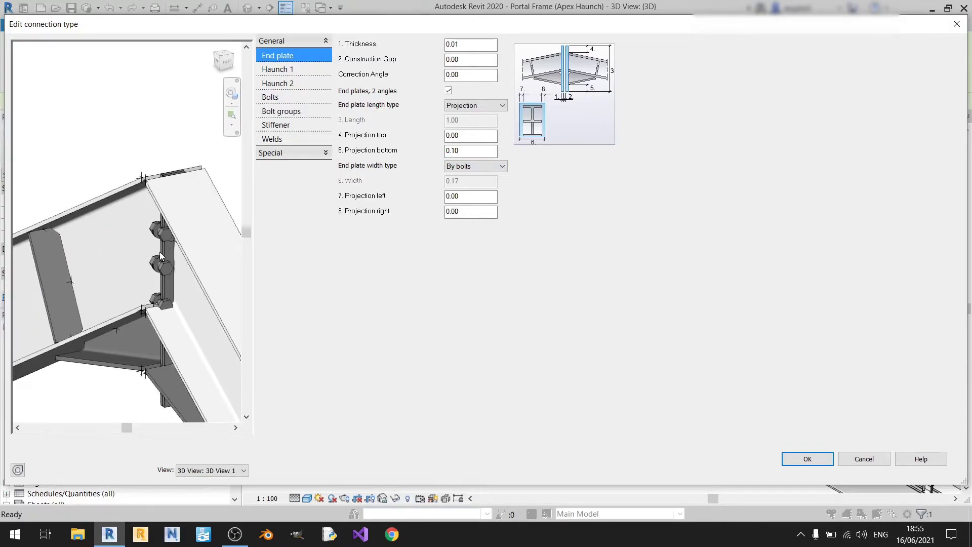
{"action": "scroll", "coordinate": [160, 249], "scroll_direction": "down", "scroll_amount": 3}
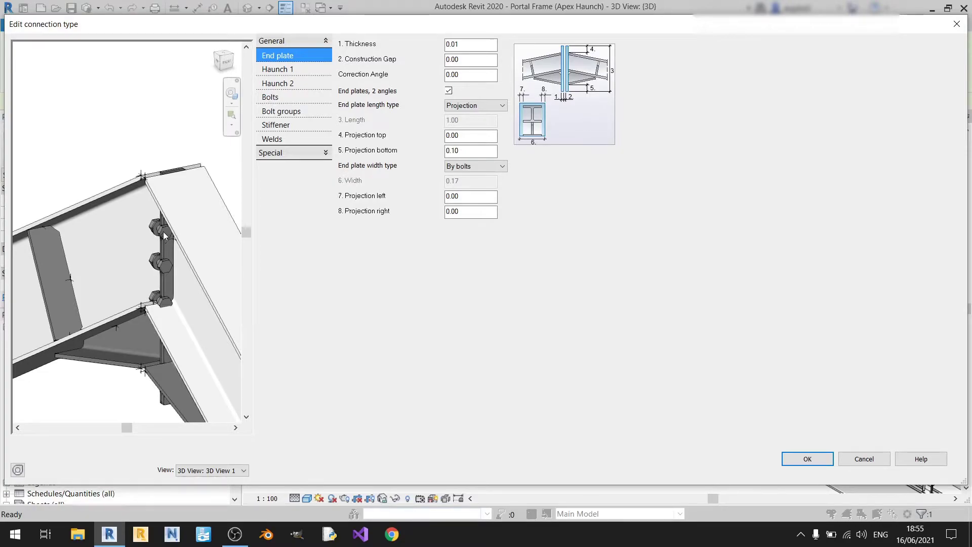
{"action": "middle_click_drag", "start_coordinate": [184, 234], "coordinate": [434, 196], "text": "shift"}
{"action": "left_click", "coordinate": [461, 167]}
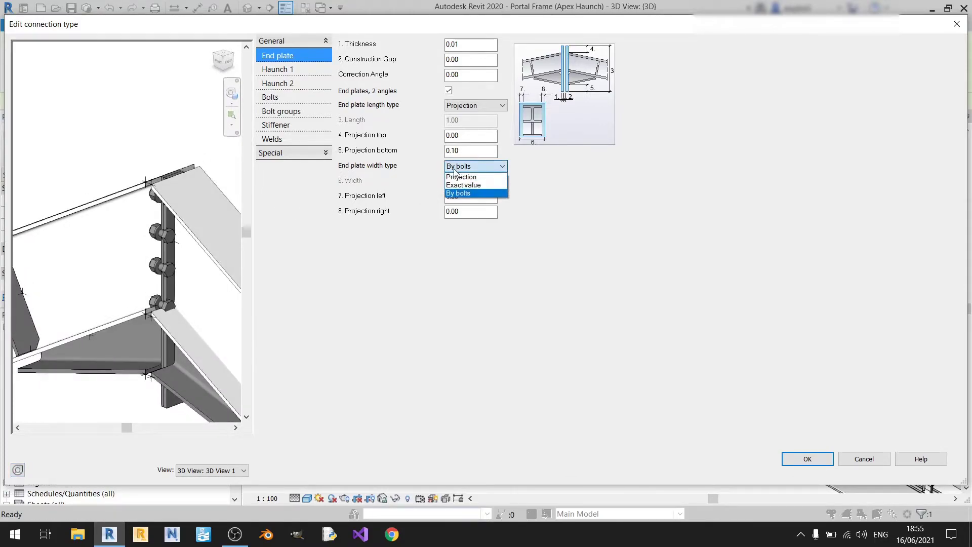
{"action": "left_click", "coordinate": [461, 175]}
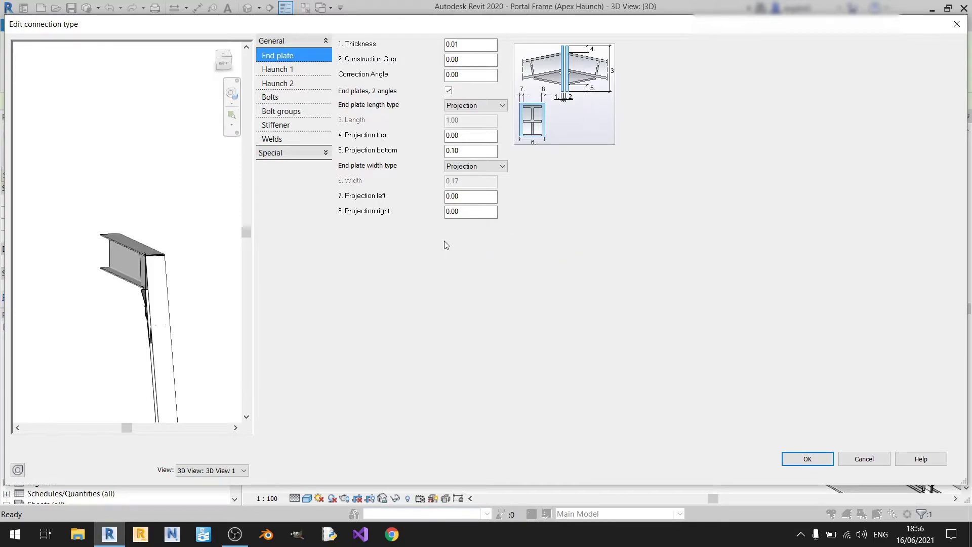
Step: Set the end plate's left and right projections to 0.2 each
{"action": "left_click", "coordinate": [464, 199]}
{"action": "type", "text": "0.2"}
{"action": "key", "text": "Return"}
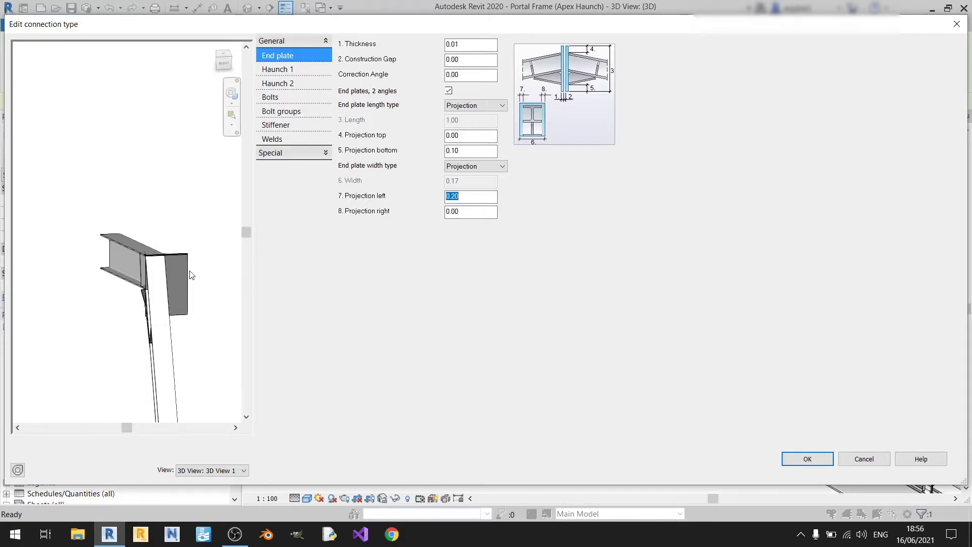
{"action": "scroll", "coordinate": [185, 274], "scroll_direction": "down", "scroll_amount": 2}
{"action": "scroll", "coordinate": [152, 303], "scroll_direction": "up", "scroll_amount": 1}
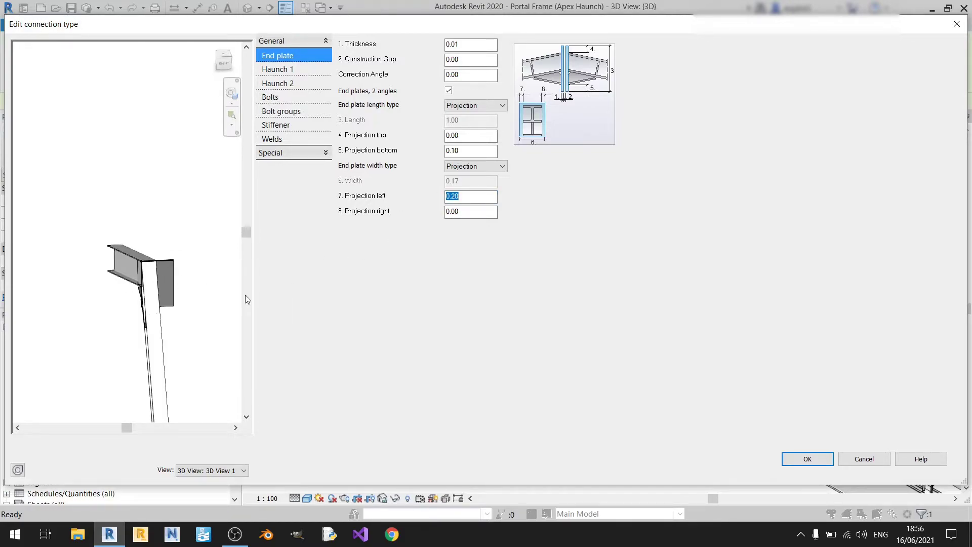
{"action": "key", "text": "Tab"}
{"action": "type", "text": "0.2"}
{"action": "key", "text": "Return"}
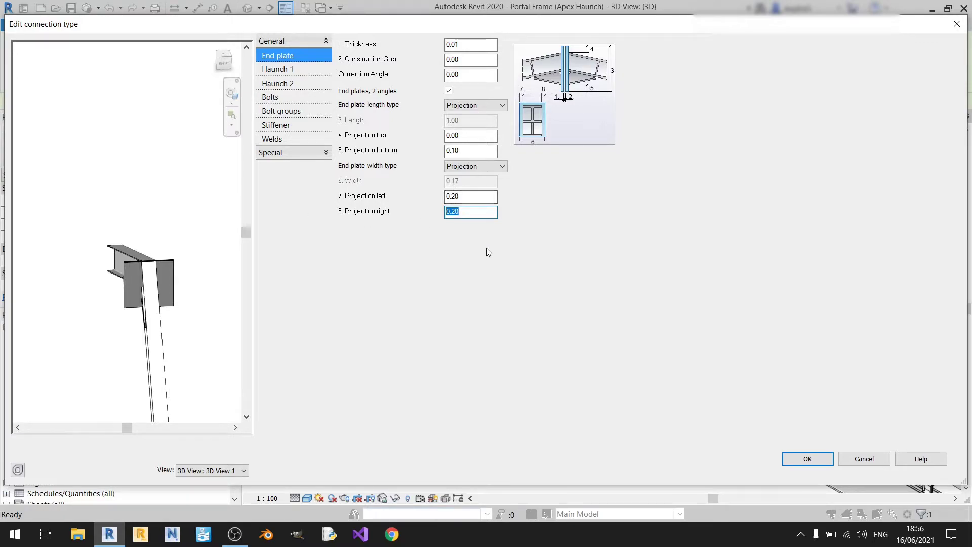
Step: Reset the end plate's left and right projections to 0
{"action": "scroll", "coordinate": [135, 270], "scroll_direction": "up", "scroll_amount": 3}
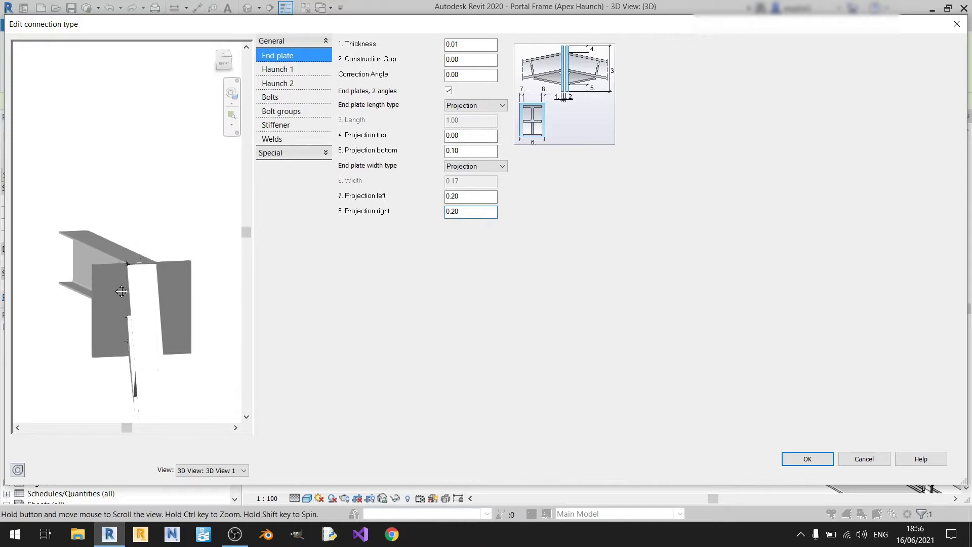
{"action": "double_click", "coordinate": [464, 196]}
{"action": "type", "text": "0"}
{"action": "key", "text": "Tab"}
{"action": "type", "text": "0"}
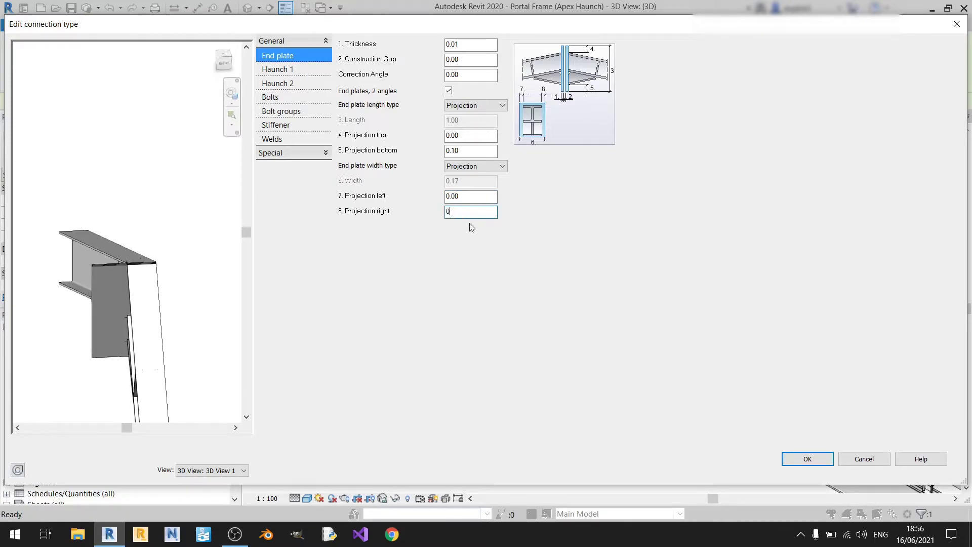
{"action": "key", "text": "Return"}
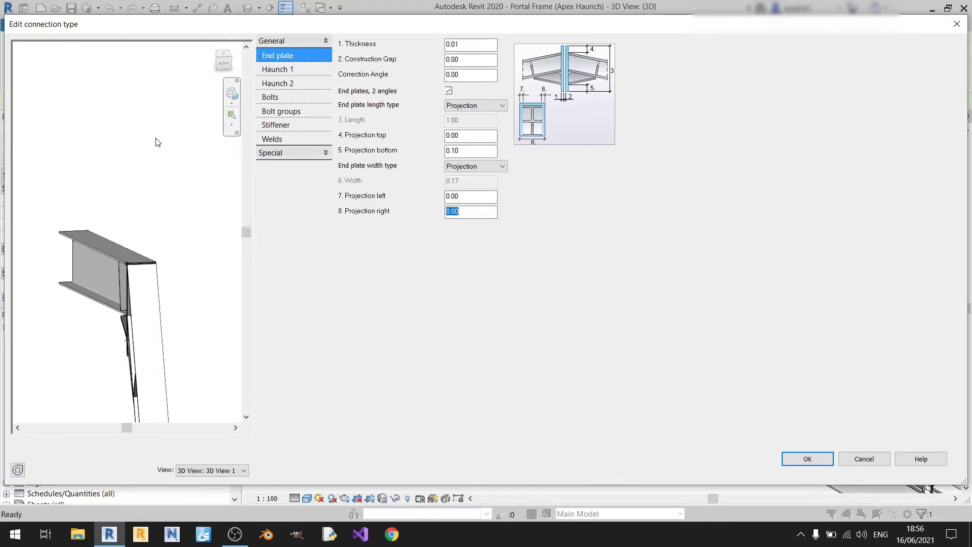
Step: Show the connection preview from the front, open the Haunch 1 parameters, and set the haunch to Other side
{"action": "left_click", "coordinate": [223, 65]}
{"action": "left_click", "coordinate": [220, 63]}
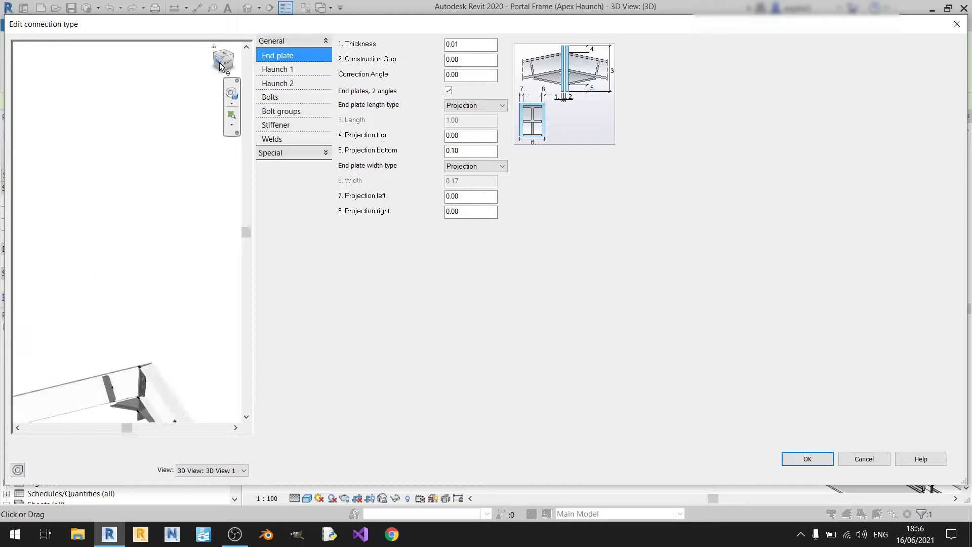
{"action": "left_click", "coordinate": [291, 70]}
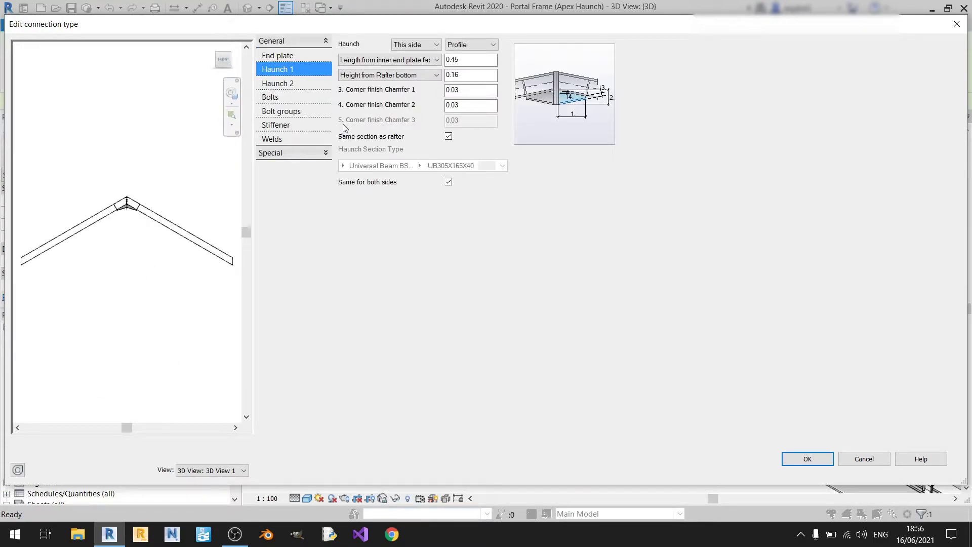
{"action": "left_click", "coordinate": [429, 45]}
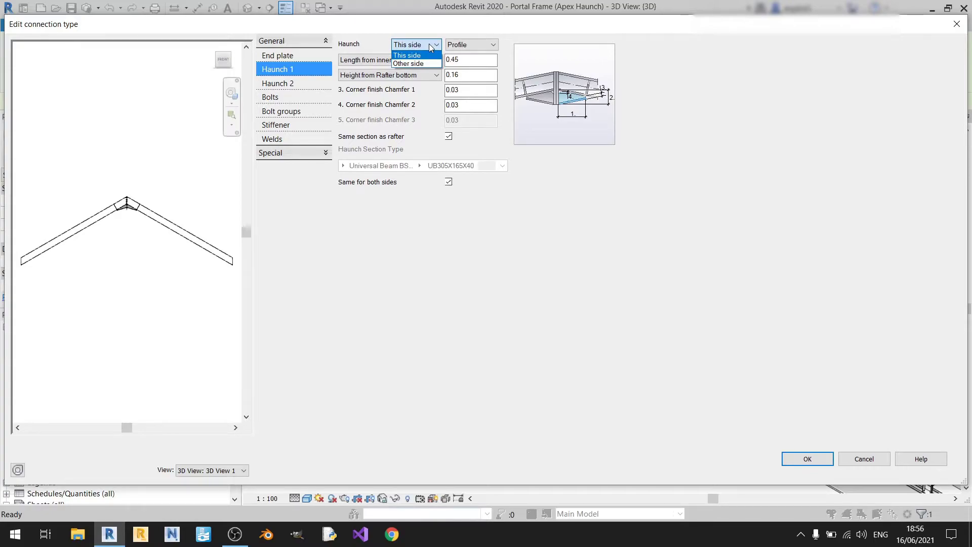
{"action": "left_click", "coordinate": [420, 62]}
{"action": "scroll", "coordinate": [136, 188], "scroll_direction": "up", "scroll_amount": 4}
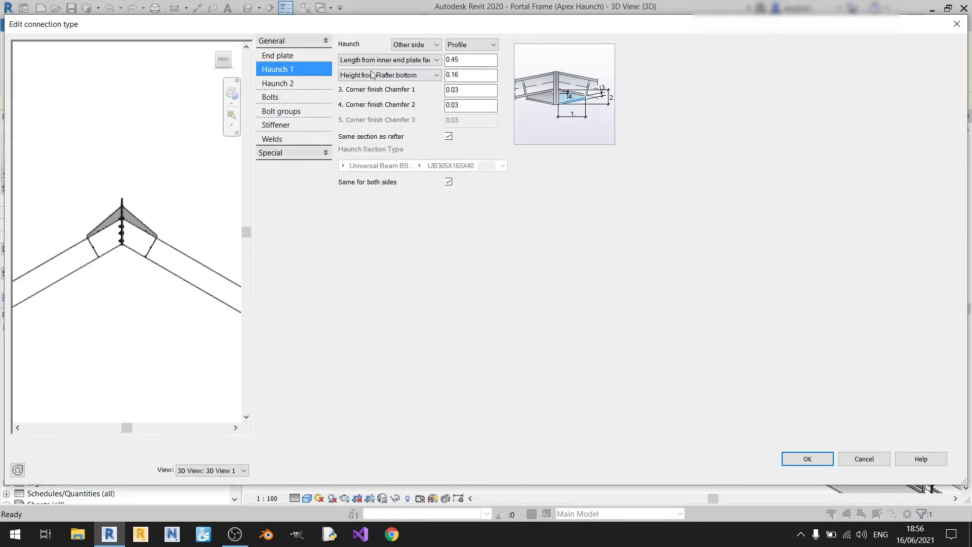
Step: Return the haunch to This side and set its type to None
{"action": "left_click", "coordinate": [424, 46]}
{"action": "left_click", "coordinate": [408, 55]}
{"action": "left_click", "coordinate": [471, 45]}
{"action": "left_click", "coordinate": [458, 54]}
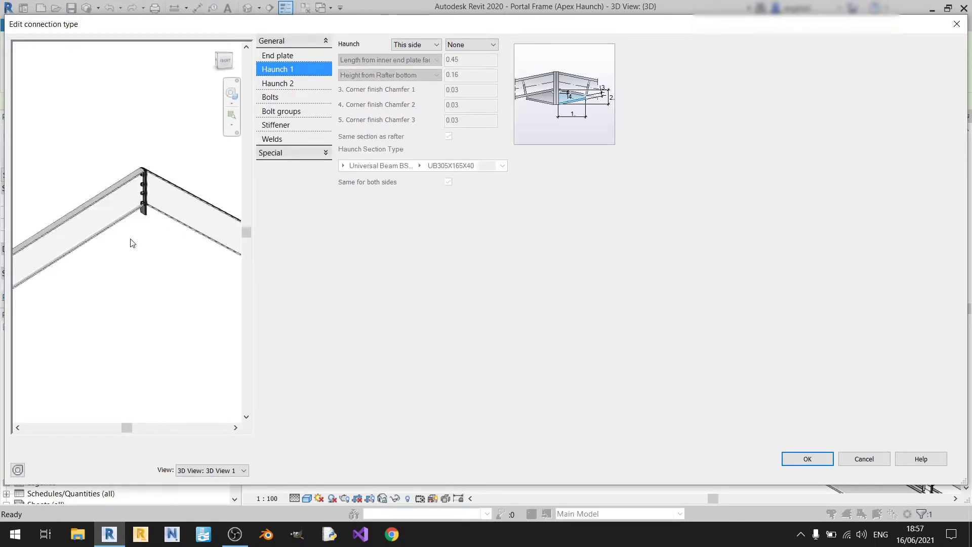
{"action": "left_click", "coordinate": [223, 63]}
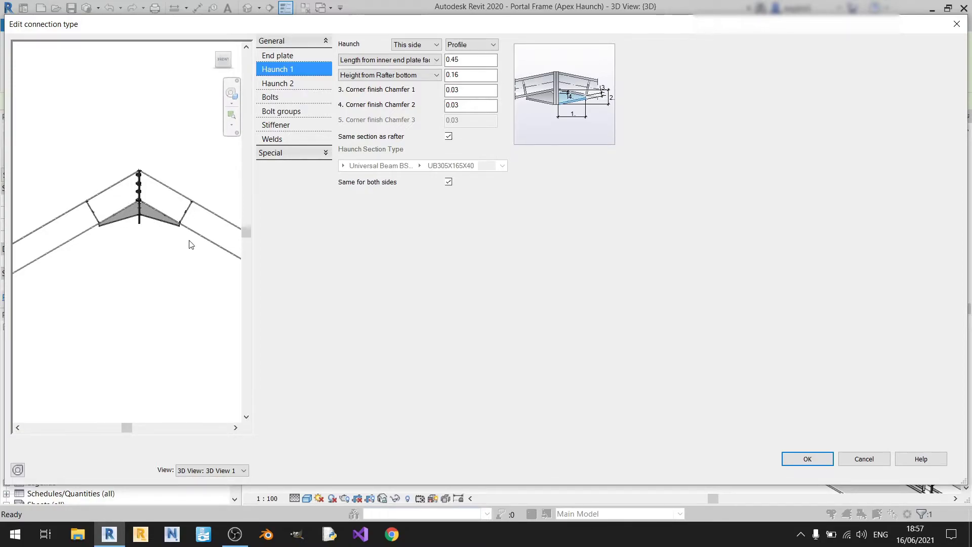
Step: Set the haunch type to Plates and inspect the plated haunch from several angles
{"action": "left_click", "coordinate": [471, 45]}
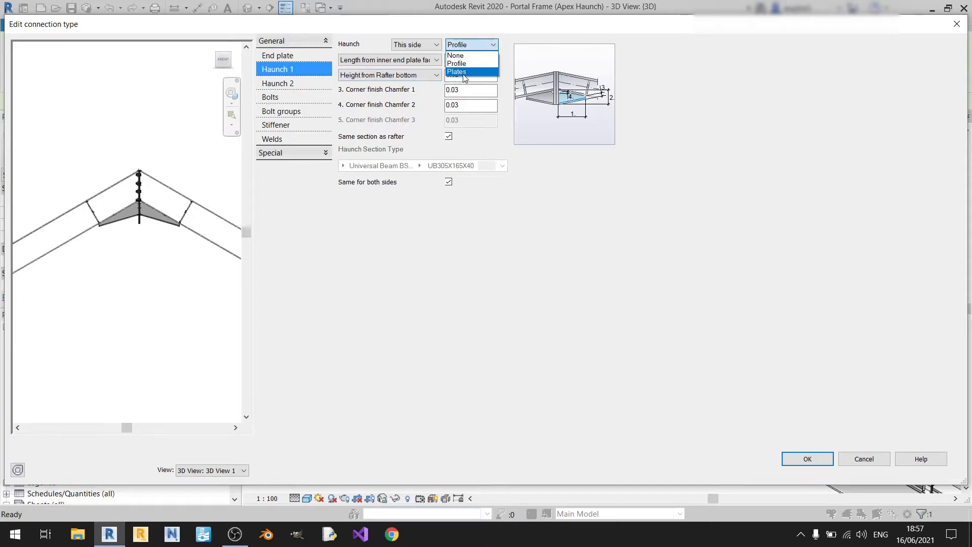
{"action": "left_click", "coordinate": [458, 59]}
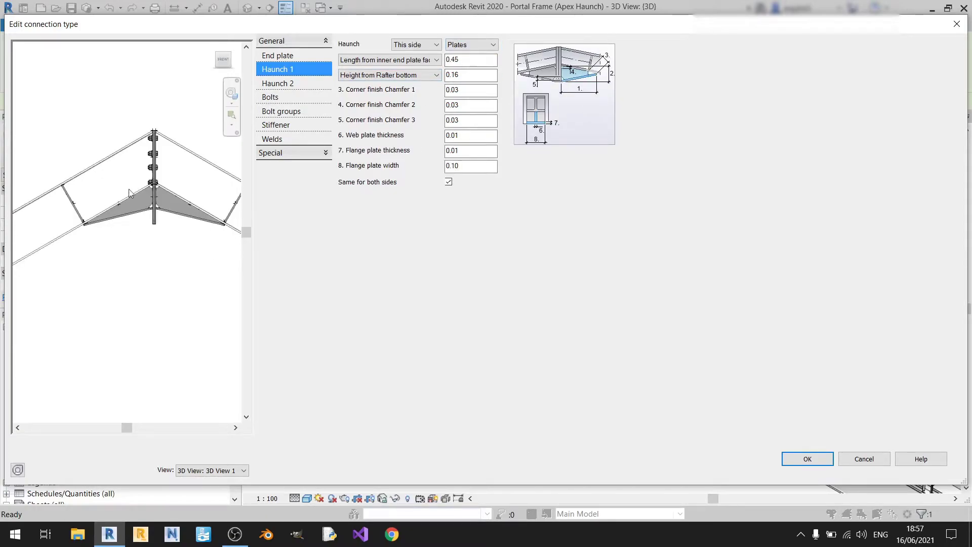
{"action": "middle_click_drag", "start_coordinate": [162, 221], "coordinate": [171, 207], "text": "shift"}
{"action": "middle_click_drag", "start_coordinate": [141, 261], "coordinate": [148, 143], "text": "shift"}
{"action": "middle_click_drag", "start_coordinate": [181, 195], "coordinate": [113, 219], "text": "shift"}
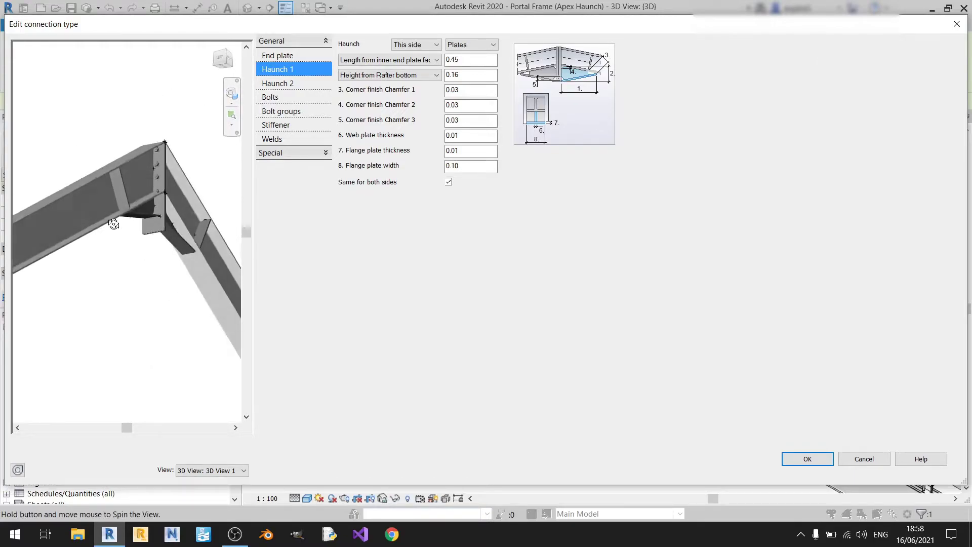
Step: Set the haunch type to Profile, define its length as Length from middle, and inspect the haunch at the end plate
{"action": "left_click", "coordinate": [476, 45]}
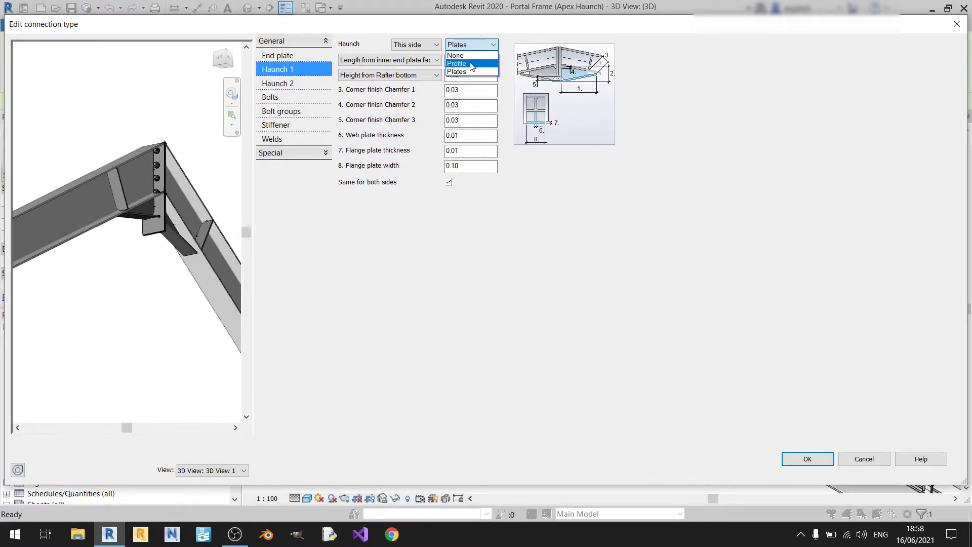
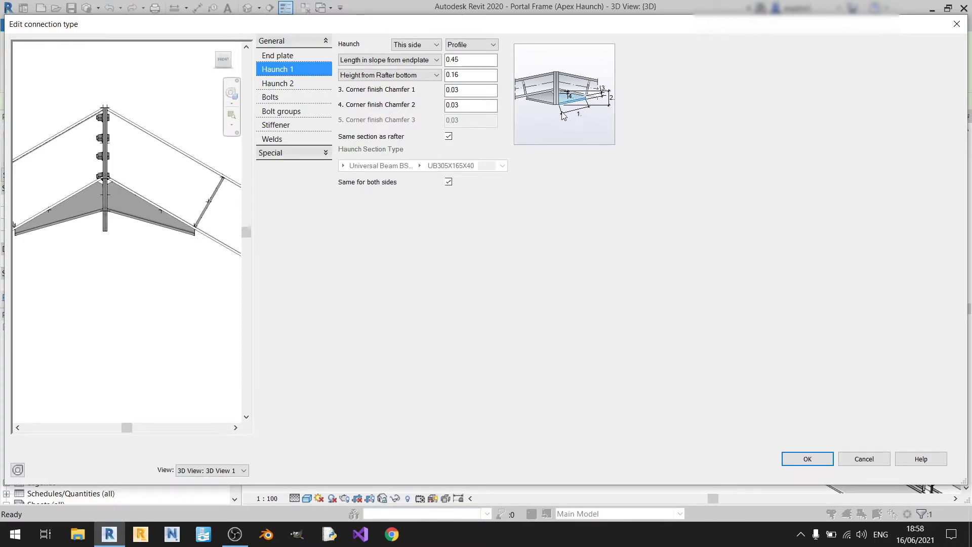
{"action": "left_click", "coordinate": [425, 61]}
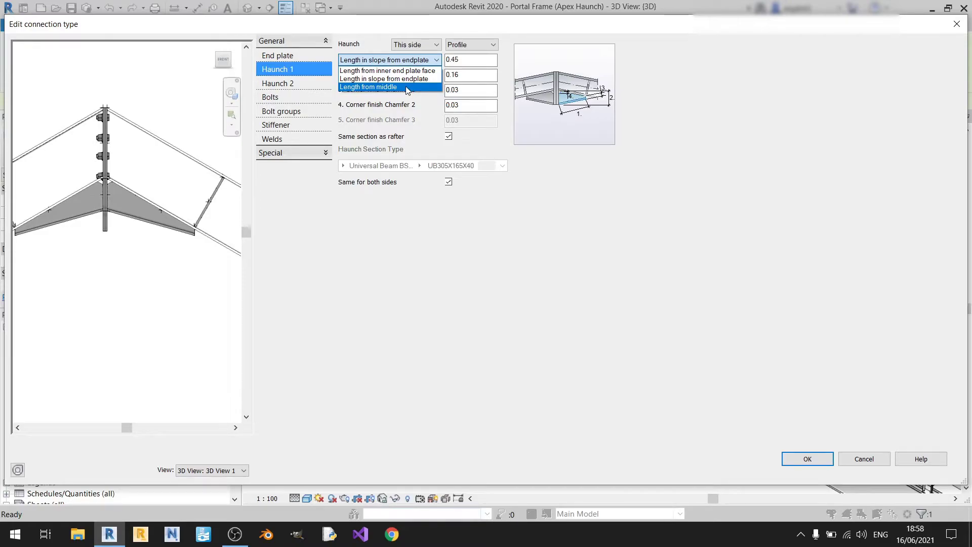
{"action": "left_click", "coordinate": [407, 87]}
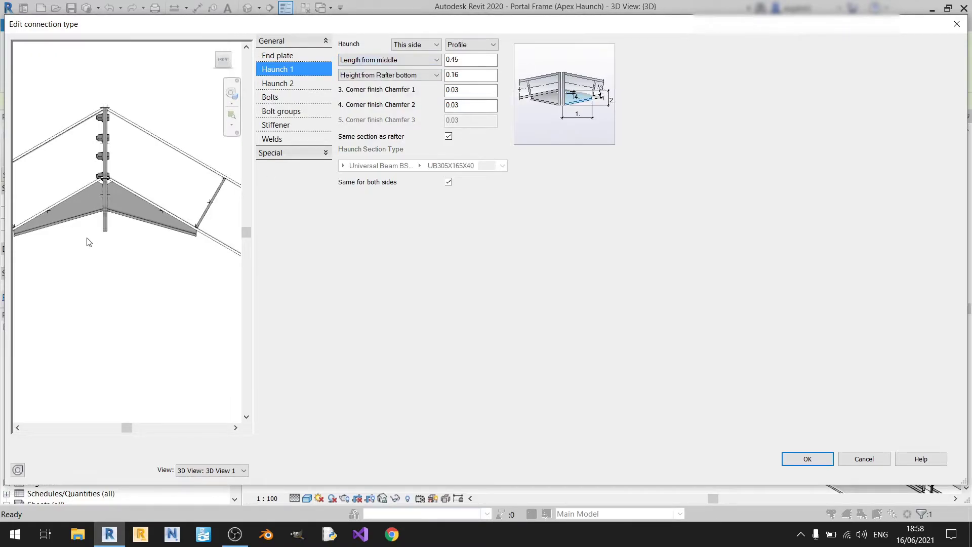
{"action": "scroll", "coordinate": [127, 187], "scroll_direction": "up", "scroll_amount": 4}
{"action": "scroll", "coordinate": [121, 190], "scroll_direction": "down", "scroll_amount": 4}
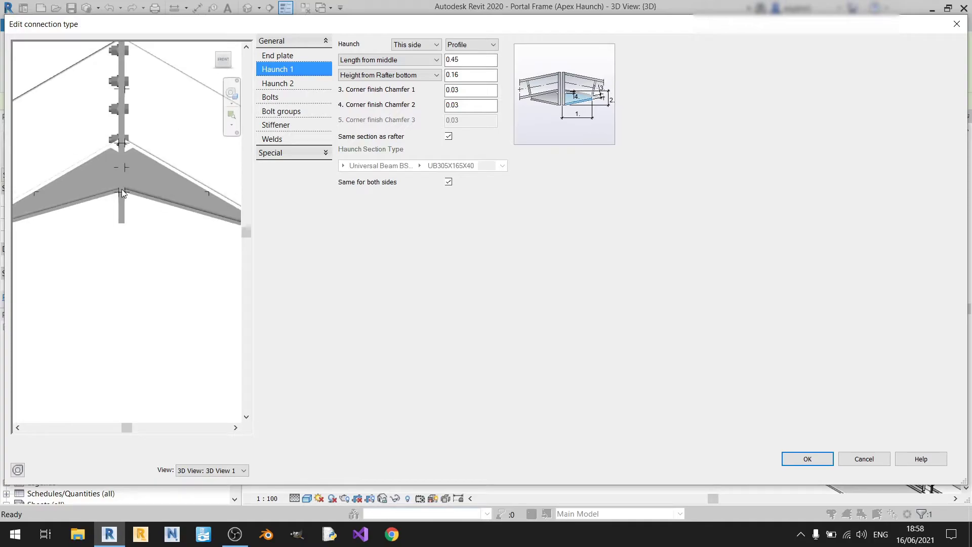
Step: Define the haunch length from the inner end plate face and set it to 0.5
{"action": "left_click", "coordinate": [381, 59]}
{"action": "left_click", "coordinate": [383, 73]}
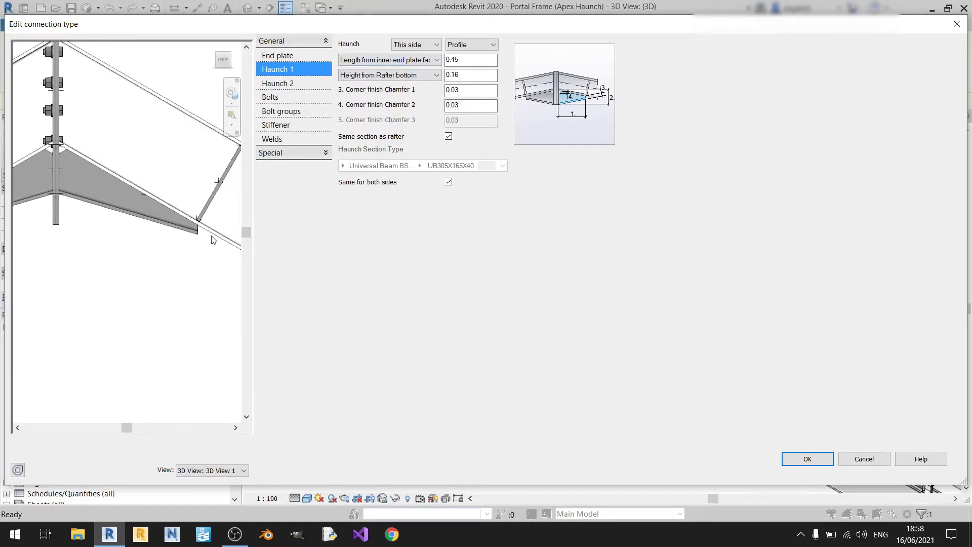
{"action": "scroll", "coordinate": [172, 231], "scroll_direction": "down", "scroll_amount": 3}
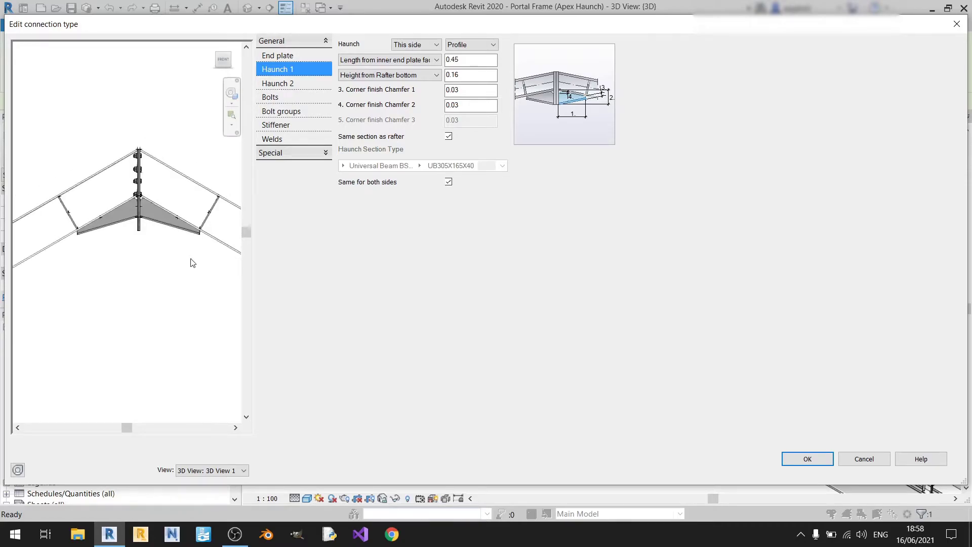
{"action": "double_click", "coordinate": [461, 60]}
{"action": "type", "text": "0.5"}
{"action": "key", "text": "Return"}
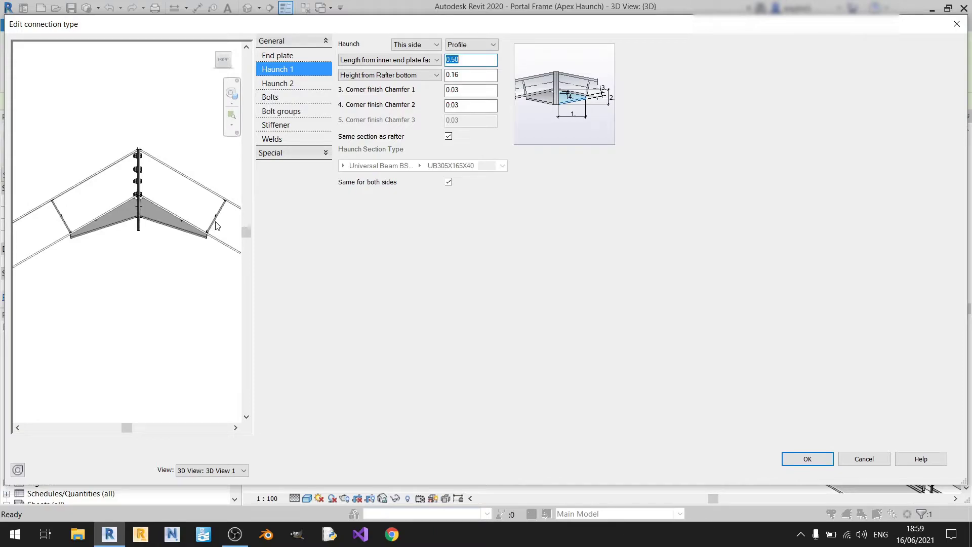
{"action": "middle_click_drag", "start_coordinate": [219, 231], "coordinate": [211, 211]}
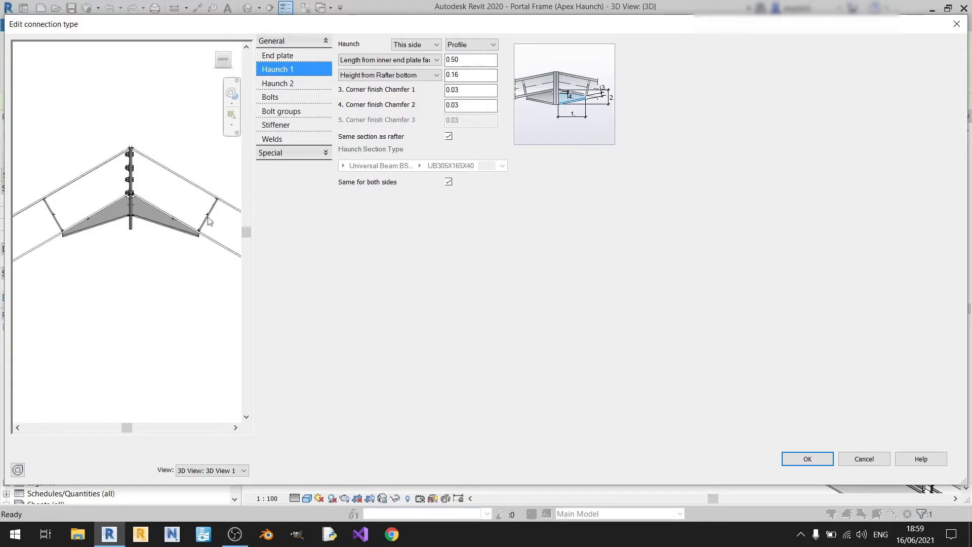
Step: Set the haunch length to 0.45 and inspect the outer end of the haunch
{"action": "double_click", "coordinate": [471, 65]}
{"action": "type", "text": "0.4"}
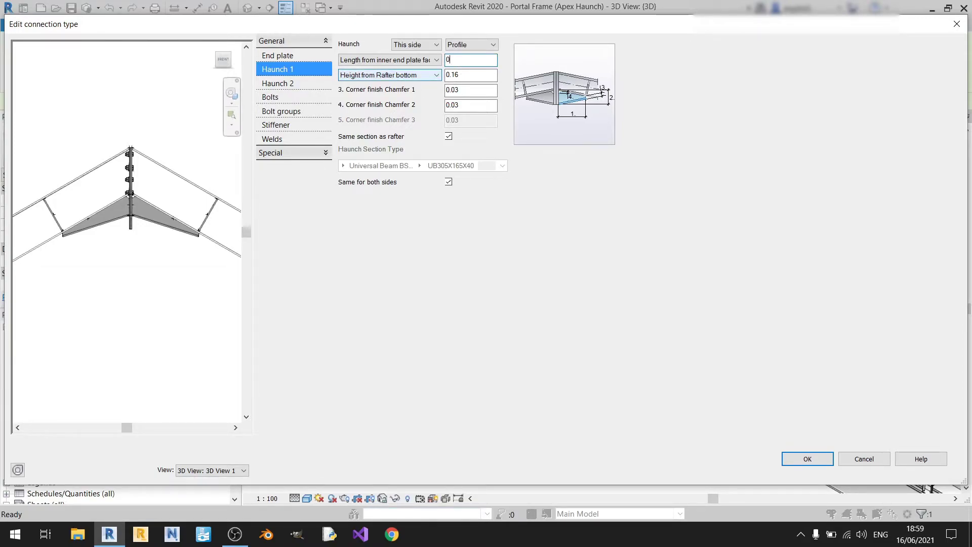
{"action": "key", "text": "Return"}
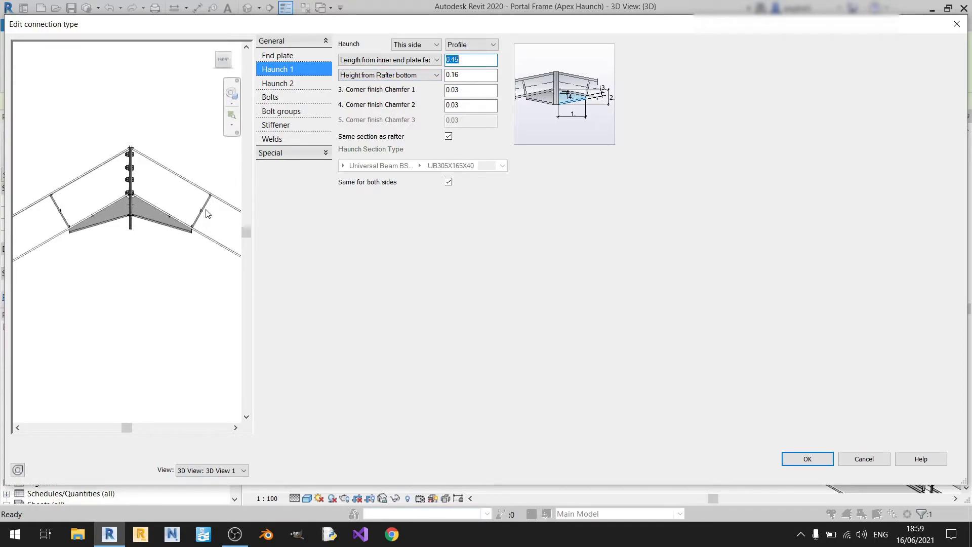
{"action": "scroll", "coordinate": [194, 234], "scroll_direction": "up", "scroll_amount": 2}
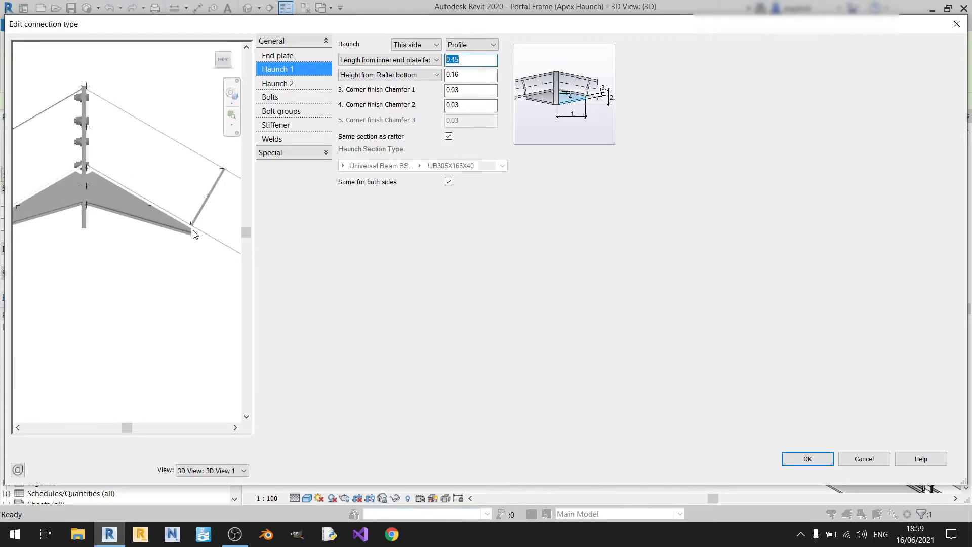
{"action": "scroll", "coordinate": [195, 234], "scroll_direction": "up", "scroll_amount": 2}
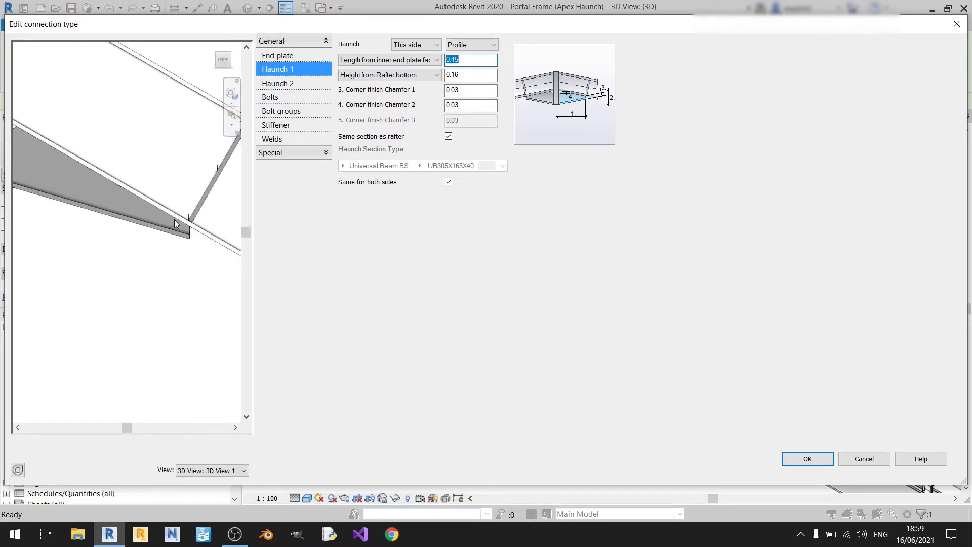
{"action": "scroll", "coordinate": [170, 228], "scroll_direction": "down", "scroll_amount": 4}
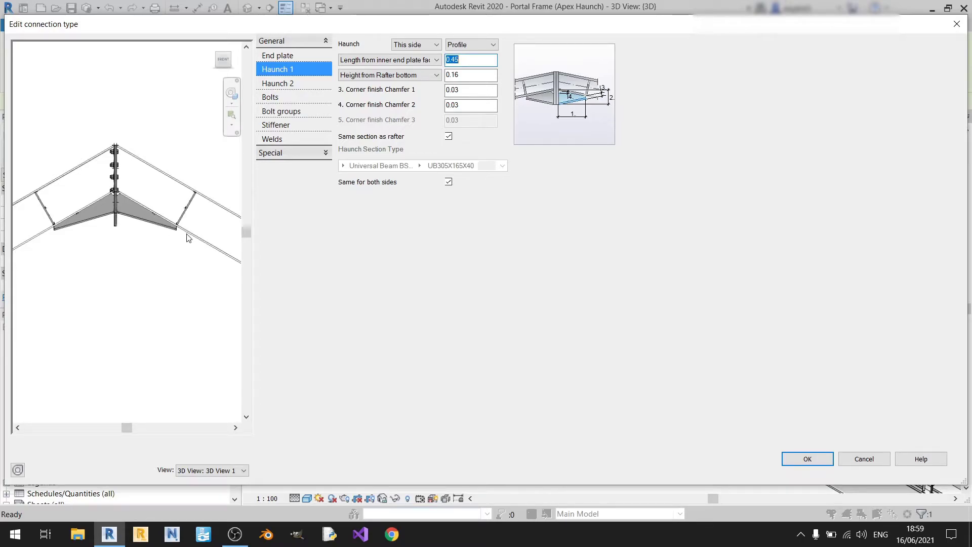
Step: Set the haunch length to 0.50 and define the haunch height as Height from Rafter top
{"action": "type", "text": "0"}
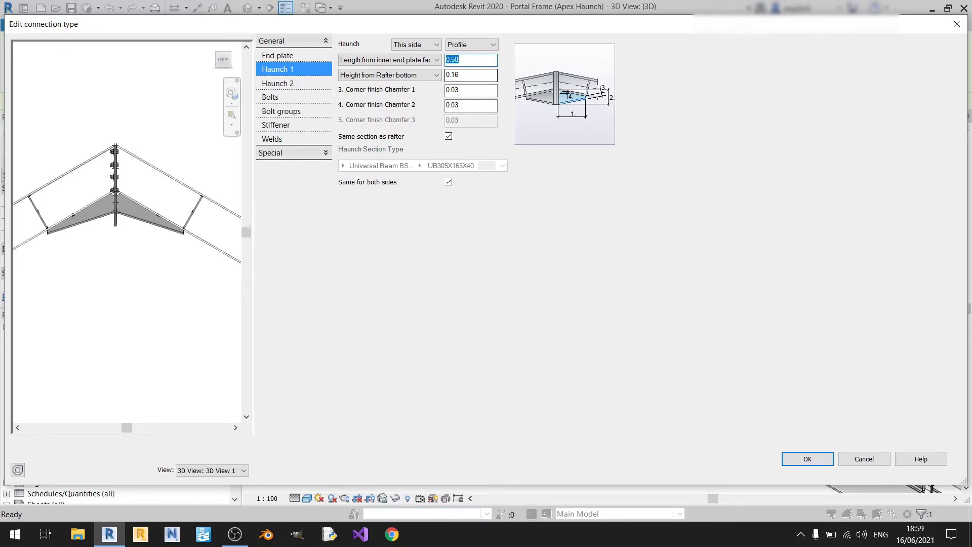
{"action": "key", "text": "Return"}
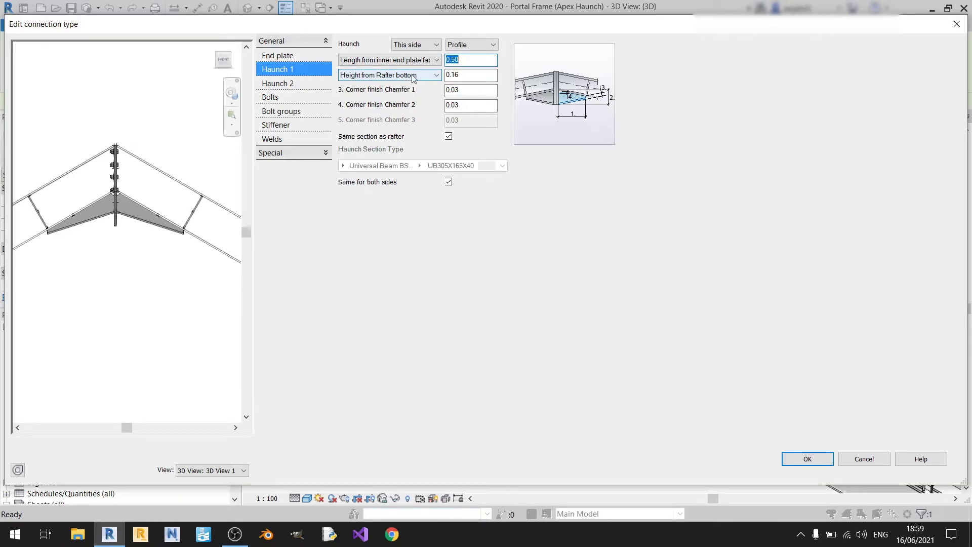
{"action": "left_click", "coordinate": [415, 76]}
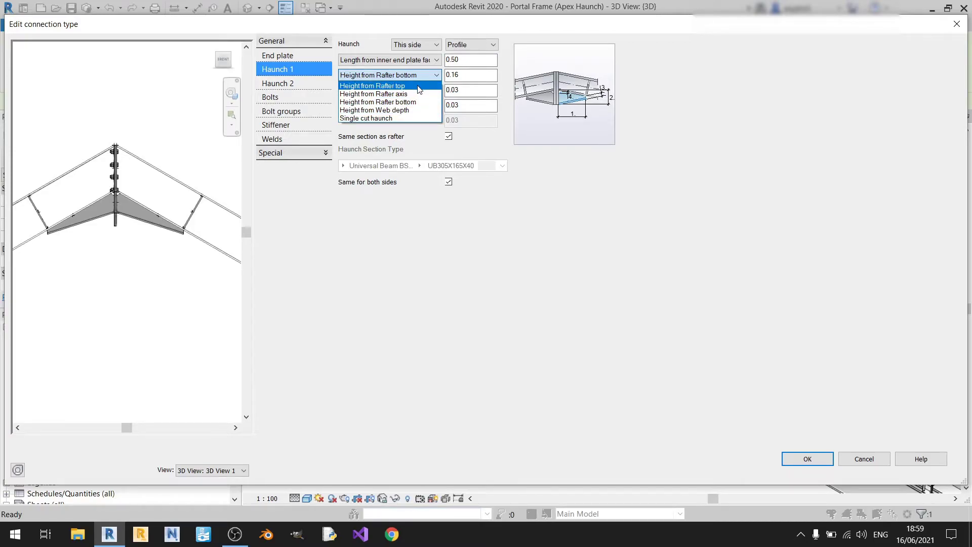
{"action": "left_click", "coordinate": [418, 86]}
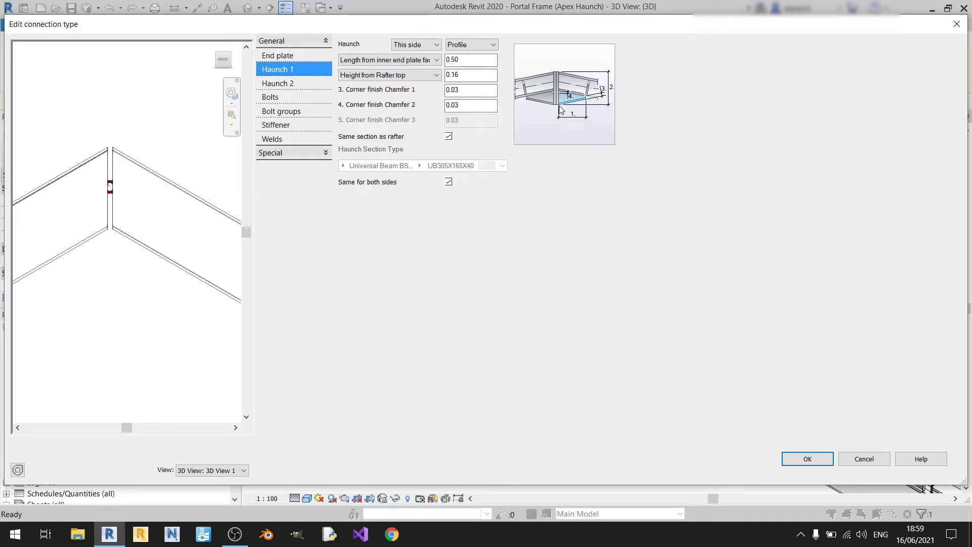
{"action": "key", "text": "Tab"}
Step: Keep the haunch height reference at Height from Rafter top and set the height to 0.6
{"action": "left_click", "coordinate": [408, 76]}
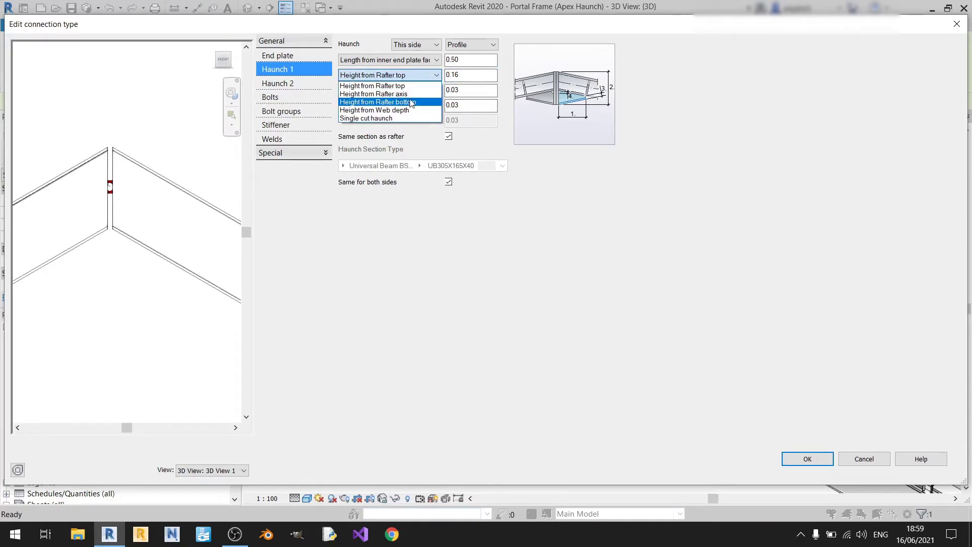
{"action": "left_click", "coordinate": [408, 86]}
{"action": "key", "text": "Tab"}
{"action": "type", "text": "0.6"}
{"action": "key", "text": "Return"}
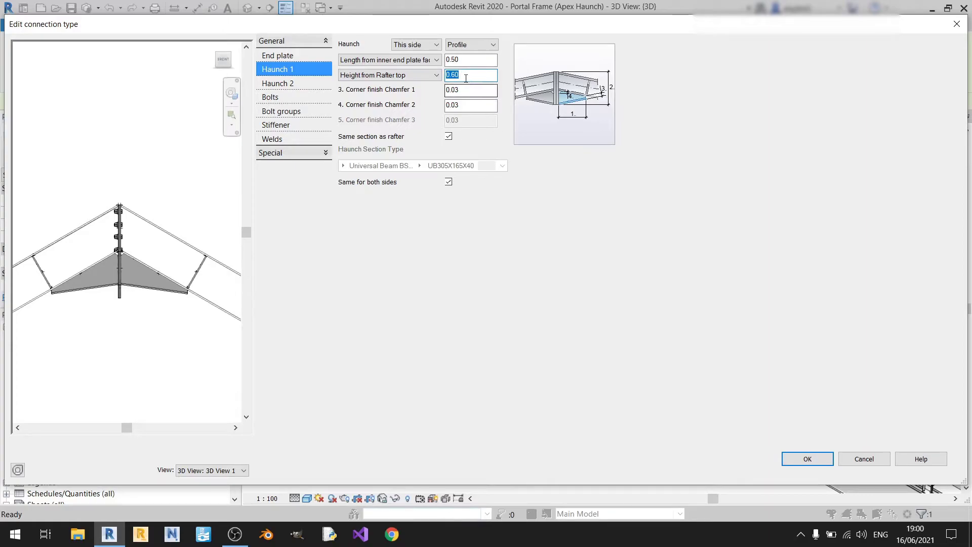
Step: Try Height from Rafter axis and Height from Rafter bottom for the haunch height, inspecting the haunch below the rafters
{"action": "left_click", "coordinate": [422, 77]}
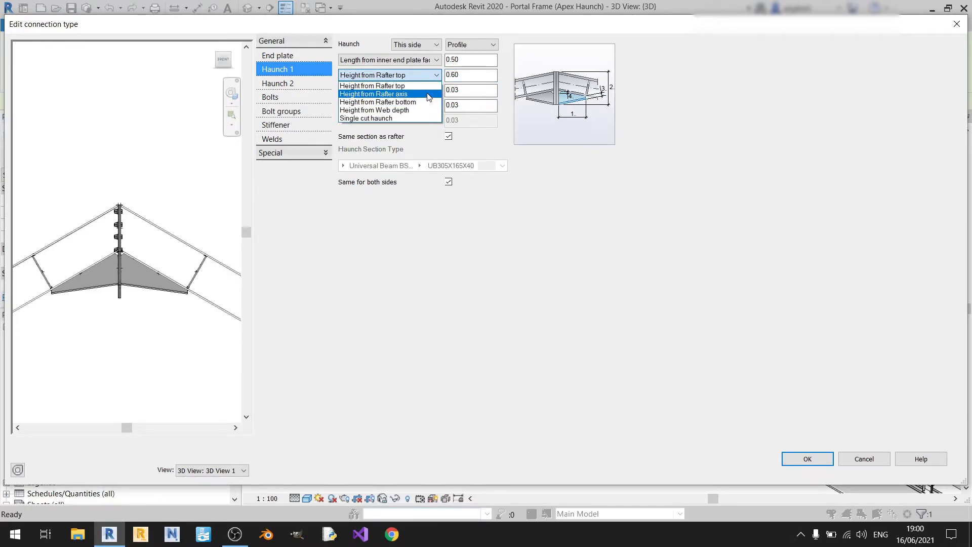
{"action": "left_click", "coordinate": [427, 94]}
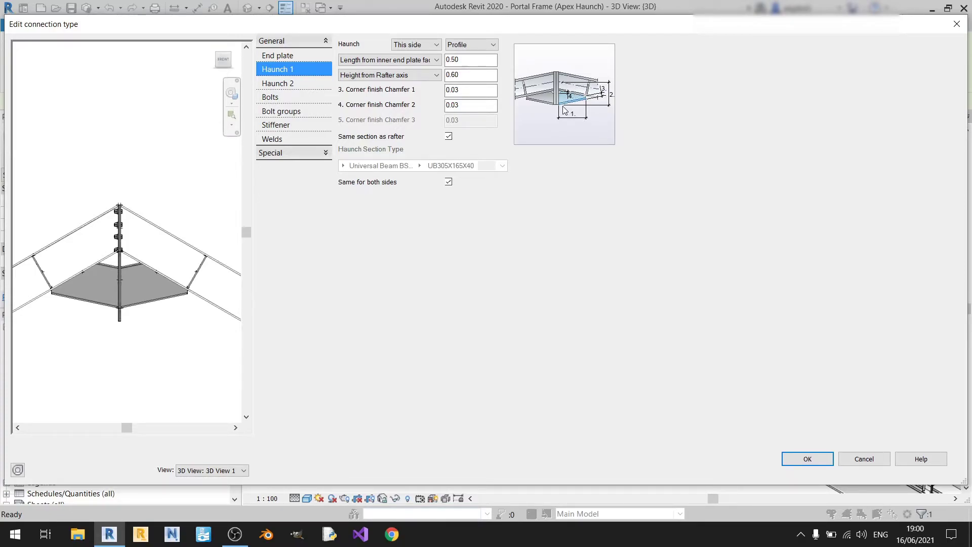
{"action": "left_click", "coordinate": [414, 76]}
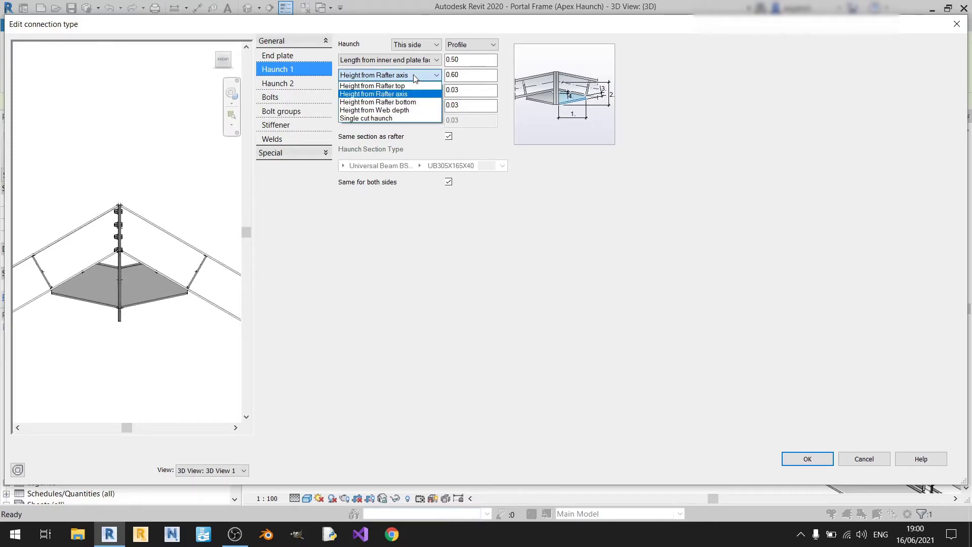
{"action": "left_click", "coordinate": [418, 102]}
{"action": "scroll", "coordinate": [140, 270], "scroll_direction": "up", "scroll_amount": 3}
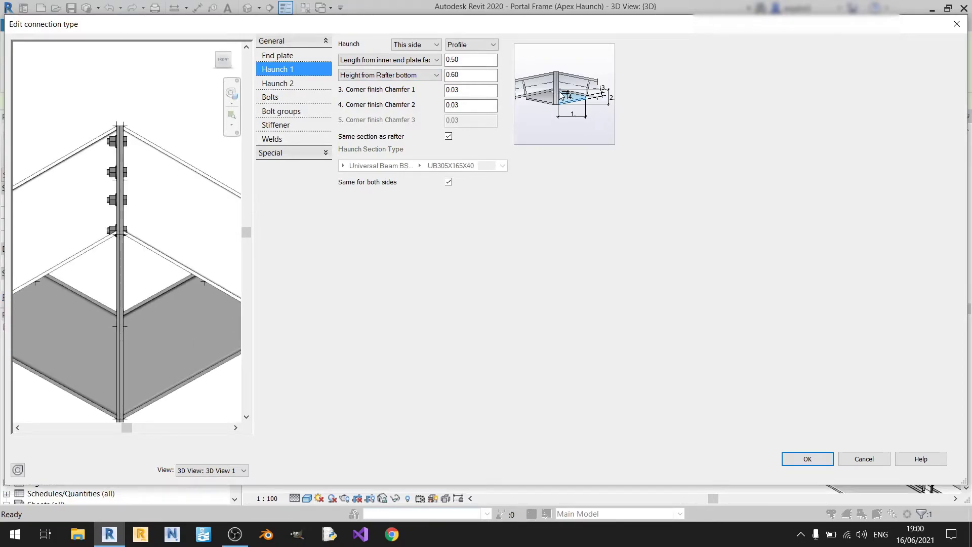
{"action": "scroll", "coordinate": [121, 235], "scroll_direction": "up", "scroll_amount": 4}
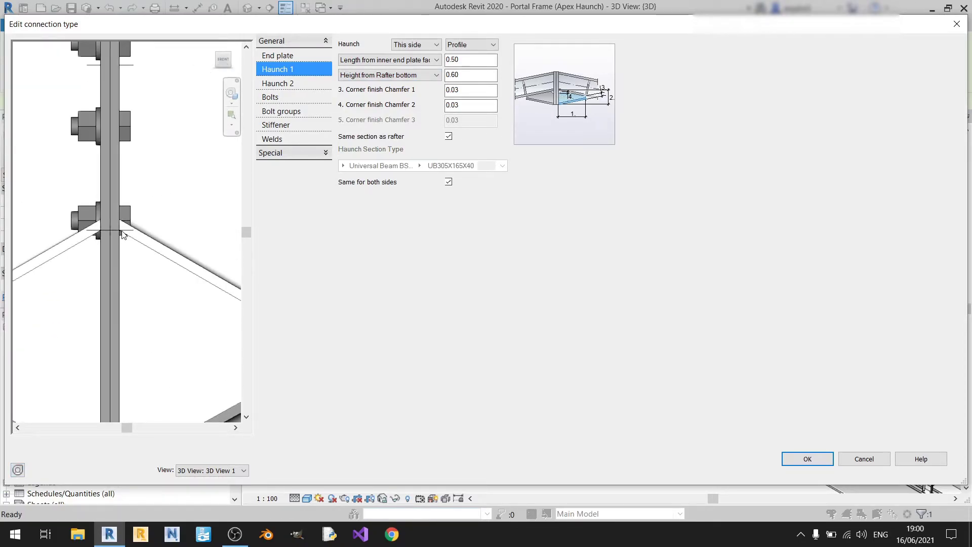
{"action": "scroll", "coordinate": [123, 237], "scroll_direction": "down", "scroll_amount": 5}
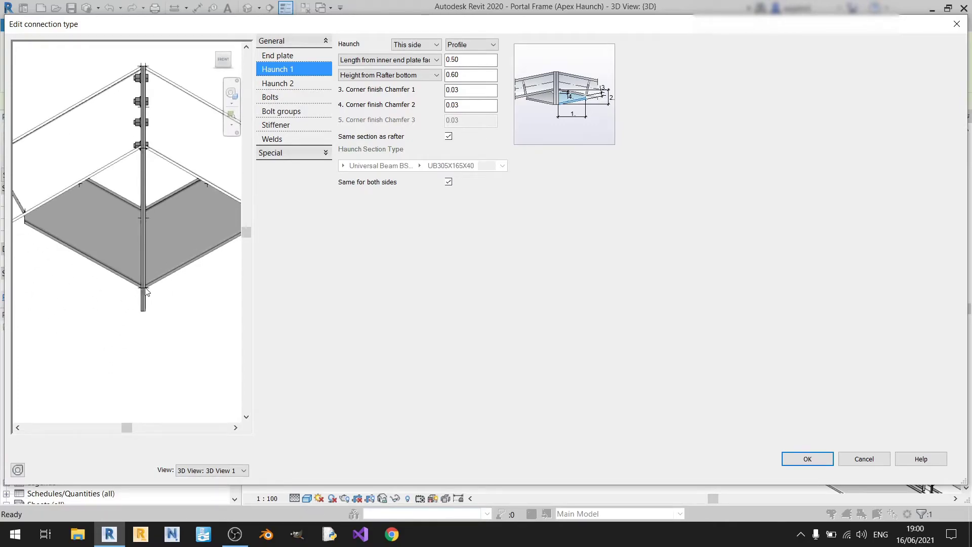
Step: Try Height from Web depth and Single cut haunch as the haunch height option, inspecting the resulting haunch shape
{"action": "left_click", "coordinate": [425, 75]}
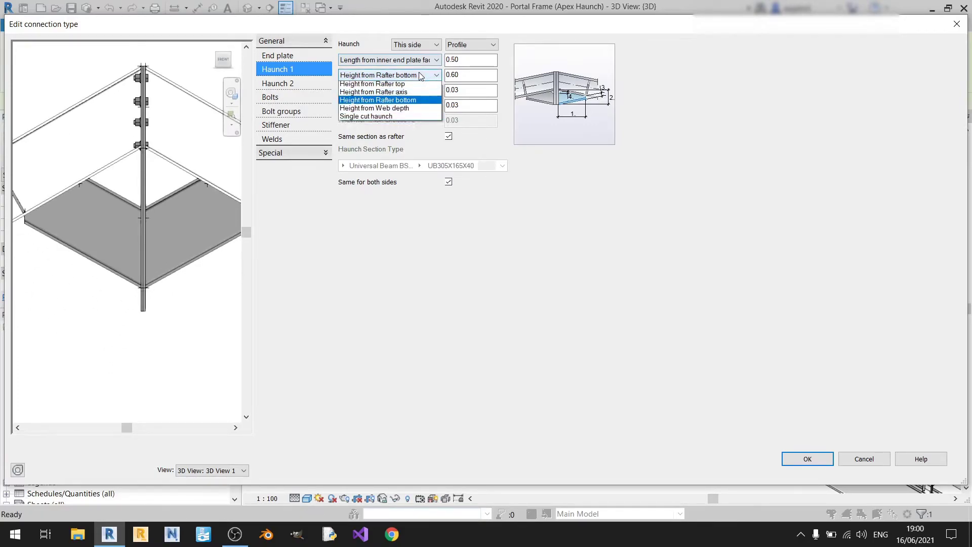
{"action": "left_click", "coordinate": [413, 110]}
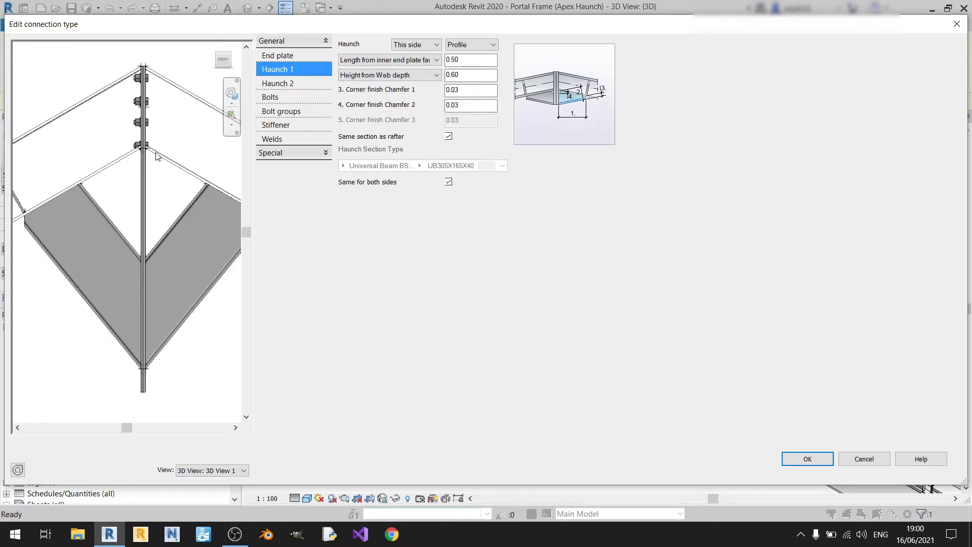
{"action": "scroll", "coordinate": [208, 223], "scroll_direction": "up", "scroll_amount": 2}
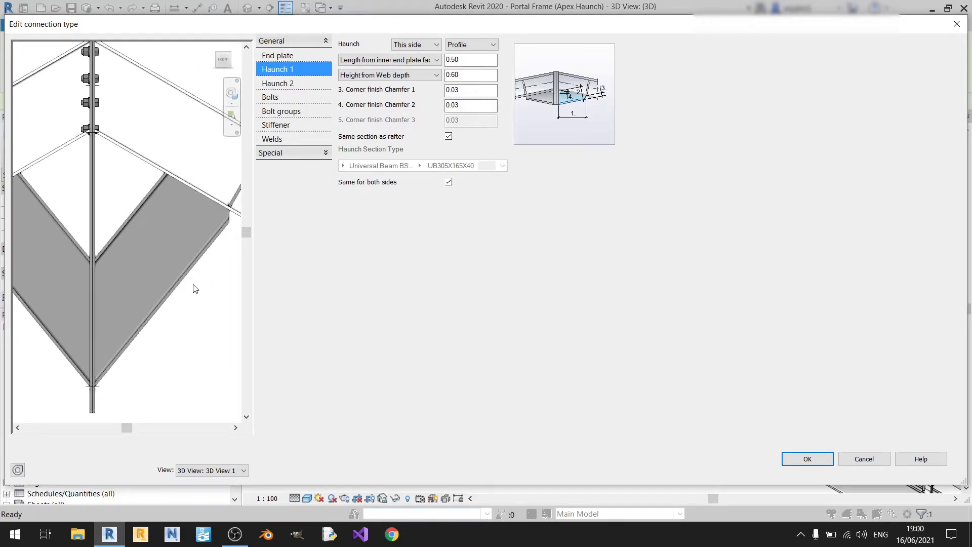
{"action": "left_click", "coordinate": [390, 75]}
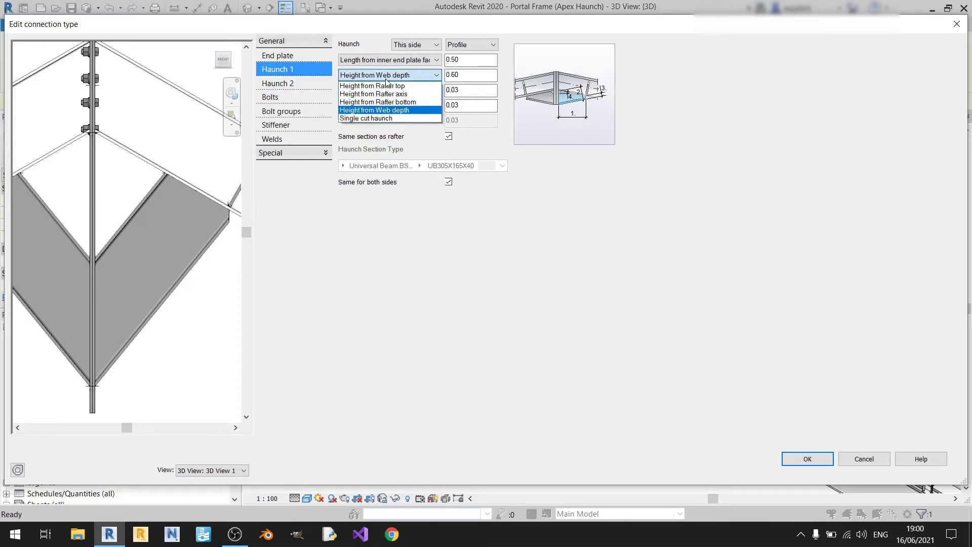
{"action": "left_click", "coordinate": [374, 121]}
{"action": "scroll", "coordinate": [162, 284], "scroll_direction": "down", "scroll_amount": 4}
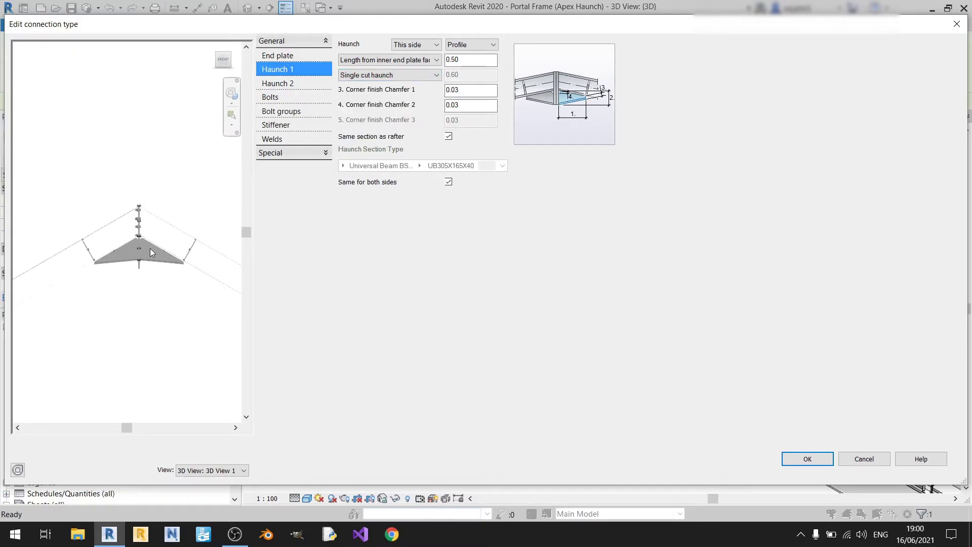
Step: Define the haunch height as Height from Rafter bottom, set it to 0.32, and inspect the haunch ends
{"action": "left_click", "coordinate": [408, 77]}
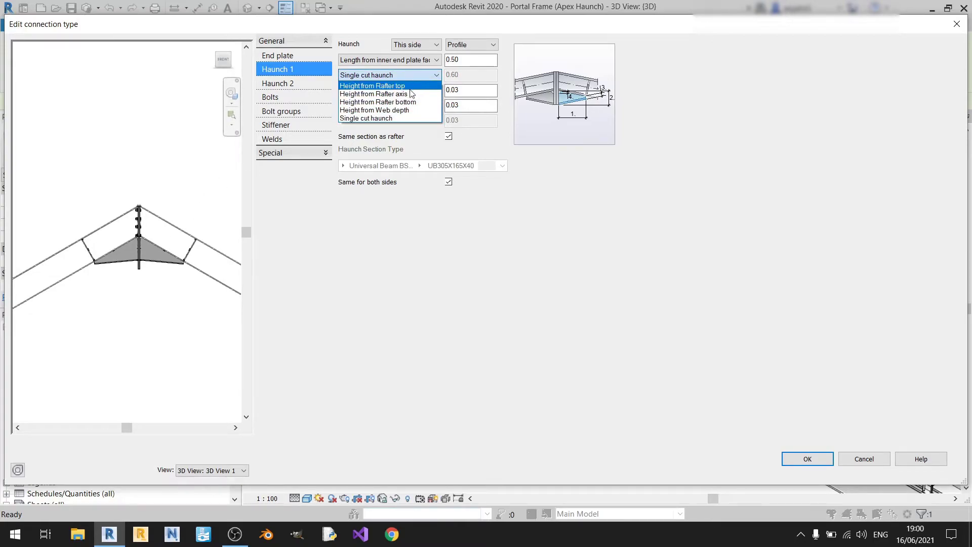
{"action": "left_click", "coordinate": [403, 102]}
{"action": "left_click", "coordinate": [478, 75]}
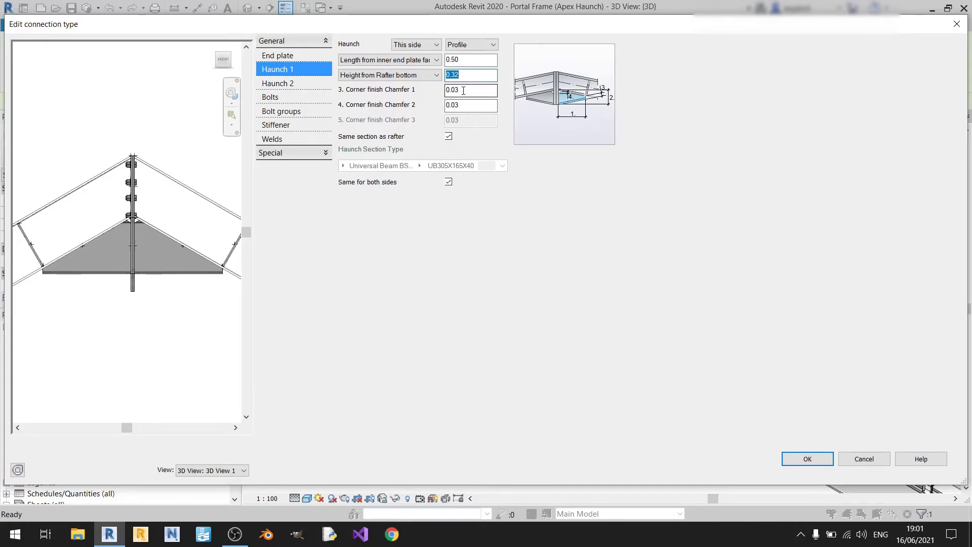
{"action": "scroll", "coordinate": [196, 239], "scroll_direction": "up", "scroll_amount": 4}
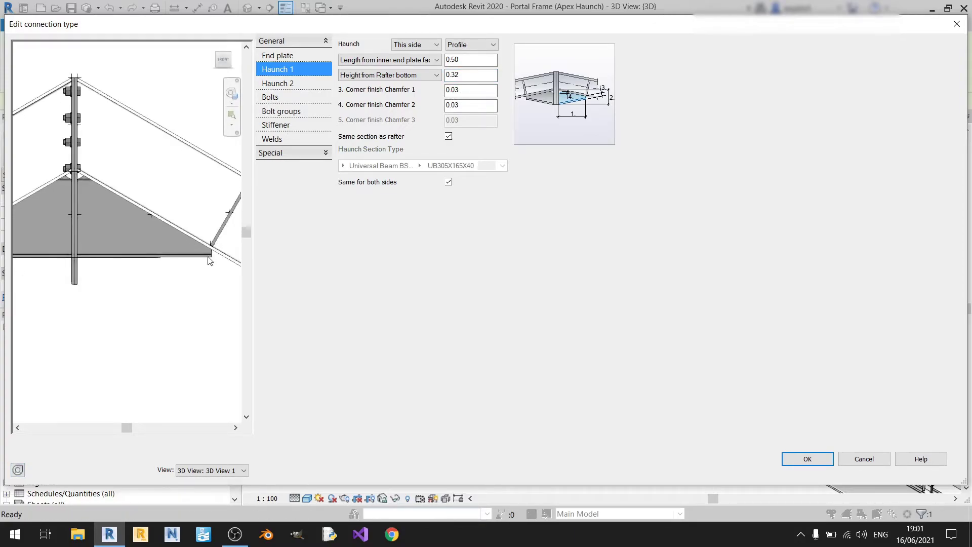
{"action": "middle_click_drag", "start_coordinate": [78, 179], "coordinate": [153, 193]}
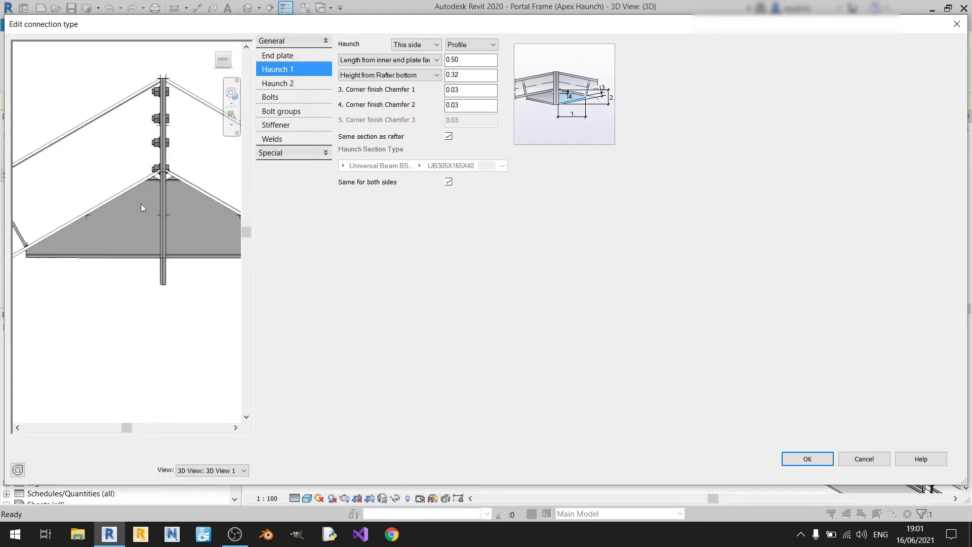
Step: Set Corner finish Chamfer 1 and Corner finish Chamfer 2 of Haunch 1 to 0 and inspect the haunch corners
{"action": "double_click", "coordinate": [455, 89]}
{"action": "type", "text": "0"}
{"action": "key", "text": "Return"}
{"action": "scroll", "coordinate": [152, 223], "scroll_direction": "down", "scroll_amount": 2}
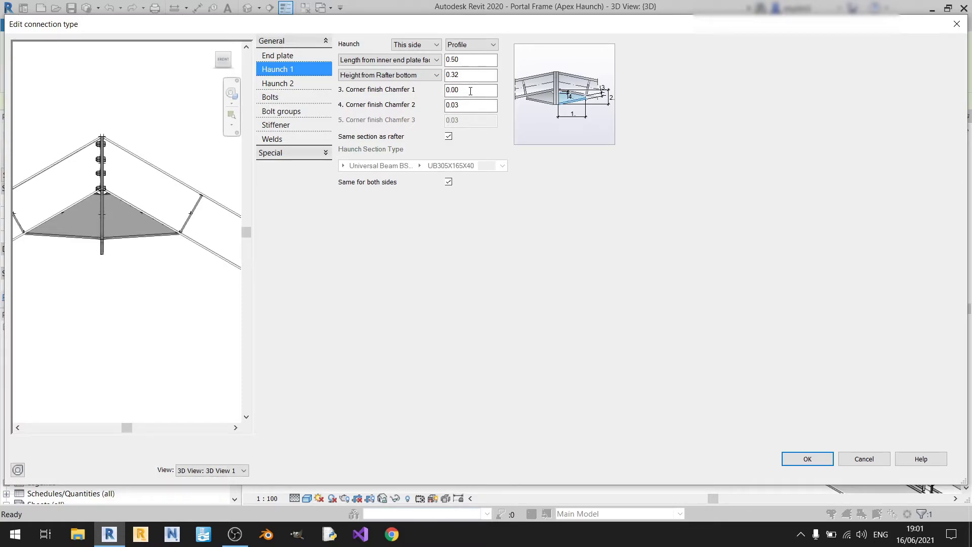
{"action": "key", "text": "Tab"}
{"action": "type", "text": "0"}
{"action": "key", "text": "Return"}
{"action": "scroll", "coordinate": [96, 130], "scroll_direction": "up", "scroll_amount": 6}
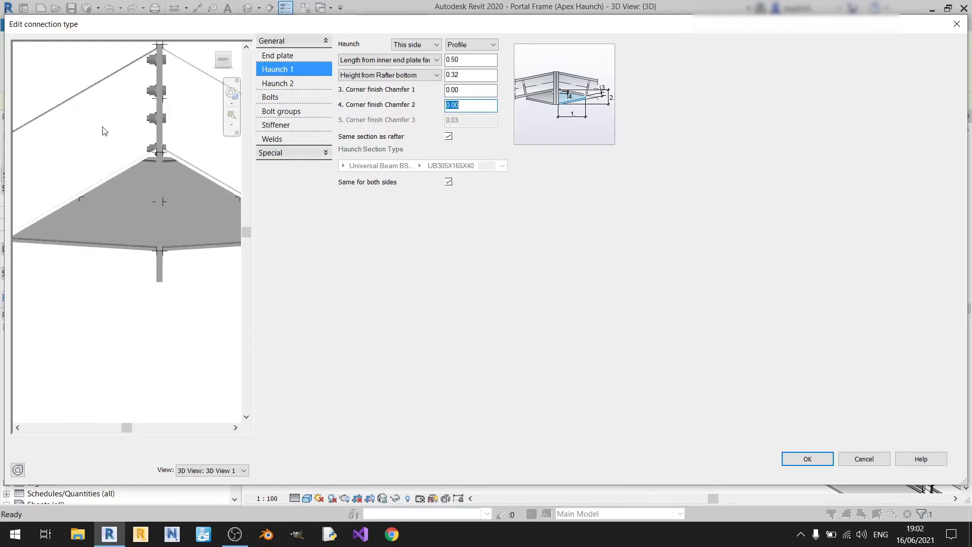
Step: Try 0.3 as the haunch height from the rafter bottom, and settle on 0.28
{"action": "key", "text": "Tab"}
{"action": "key", "text": "Tab"}
{"action": "scroll", "coordinate": [199, 187], "scroll_direction": "down", "scroll_amount": 6}
{"action": "middle_click_drag", "start_coordinate": [199, 180], "coordinate": [504, 84], "text": "shift"}
{"action": "type", "text": "0"}
{"action": "key", "text": "Return"}
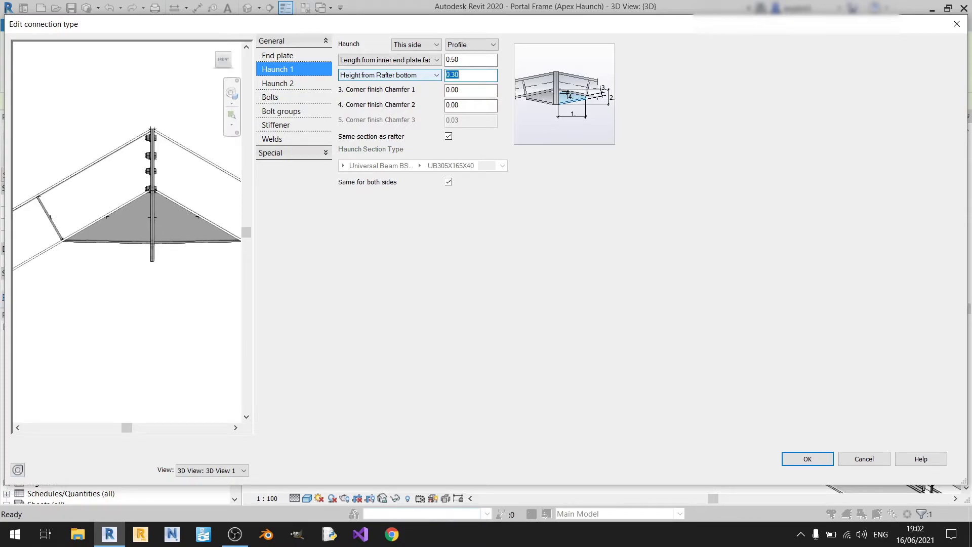
{"action": "type", "text": "0.0"}
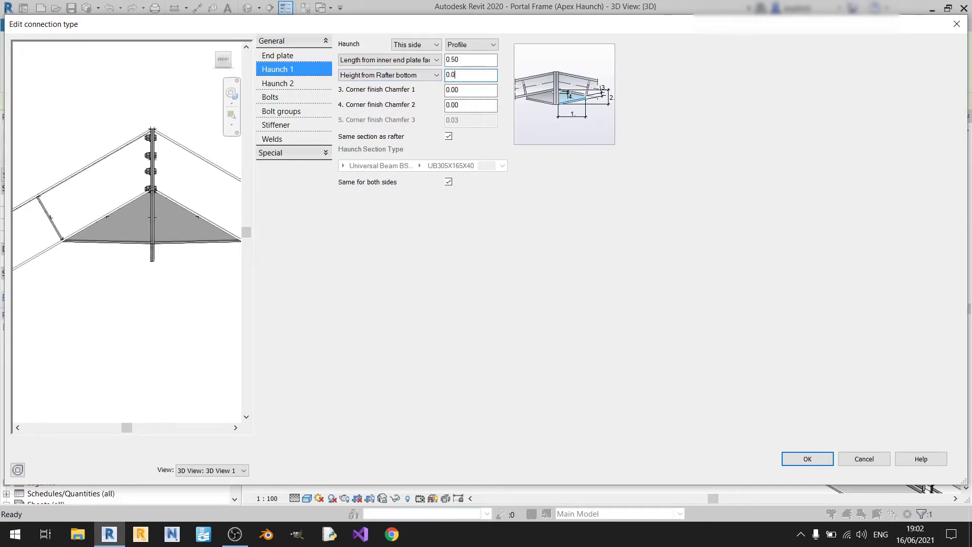
{"action": "type", "text": "28"}
{"action": "key", "text": "Return"}
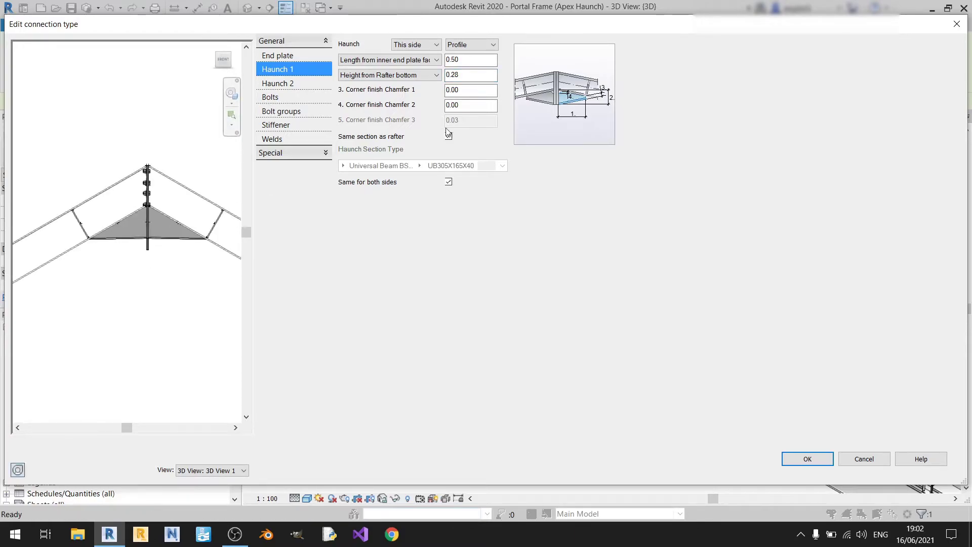
Step: Set the end plate's Projection bottom to 0 and inspect the plate's lower end at the haunch
{"action": "left_click", "coordinate": [308, 55]}
{"action": "key", "text": "Tab"}
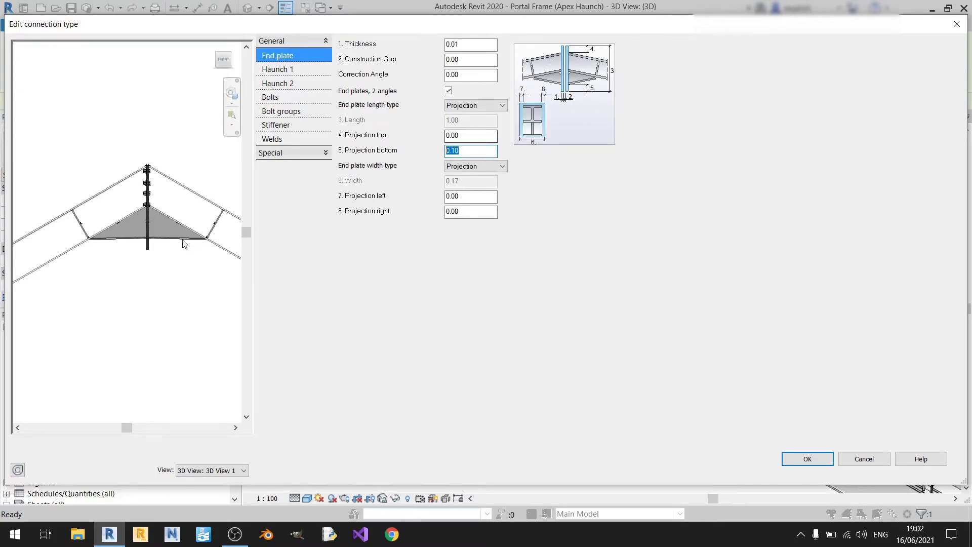
{"action": "type", "text": "0"}
{"action": "key", "text": "Return"}
{"action": "middle_click_drag", "start_coordinate": [63, 241], "coordinate": [114, 258], "text": "shift"}
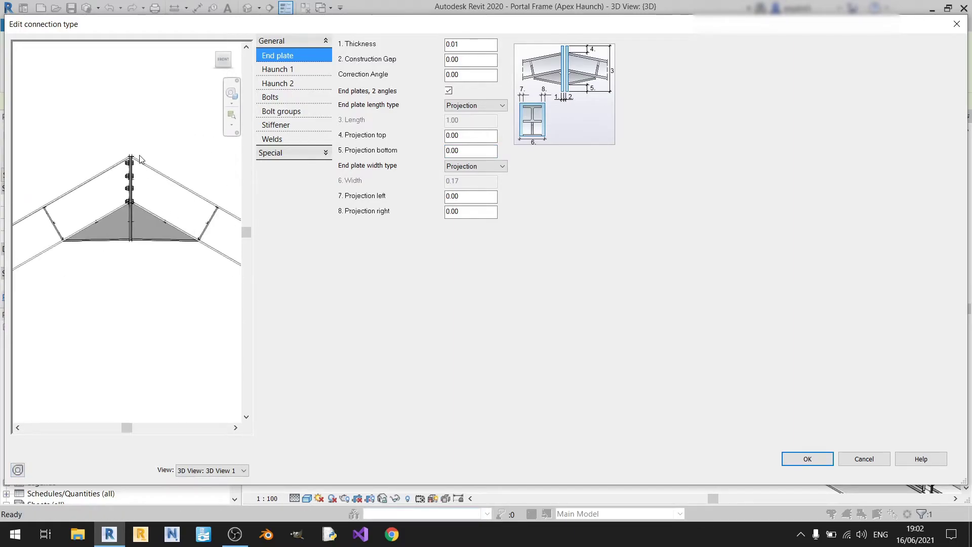
{"action": "scroll", "coordinate": [131, 245], "scroll_direction": "up", "scroll_amount": 3}
{"action": "scroll", "coordinate": [137, 245], "scroll_direction": "up", "scroll_amount": 3}
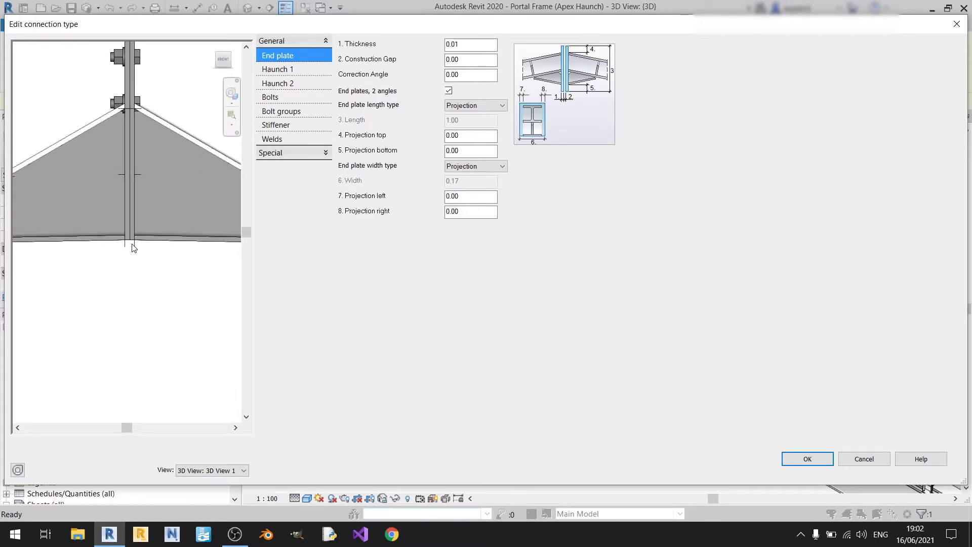
Step: Try Haunch 1 without Same section as rafter, restore that option, and review the Haunch 2 settings
{"action": "left_click", "coordinate": [304, 69]}
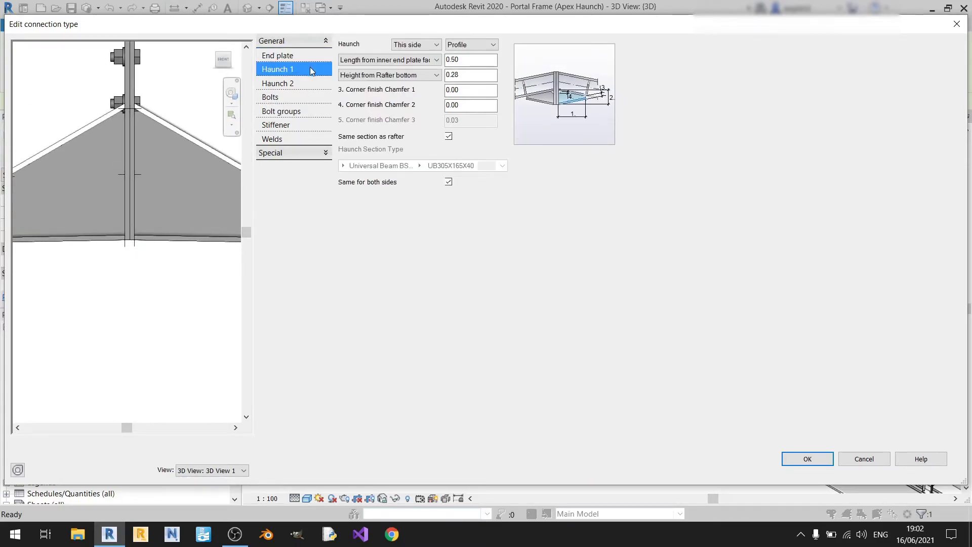
{"action": "scroll", "coordinate": [161, 273], "scroll_direction": "down", "scroll_amount": 3}
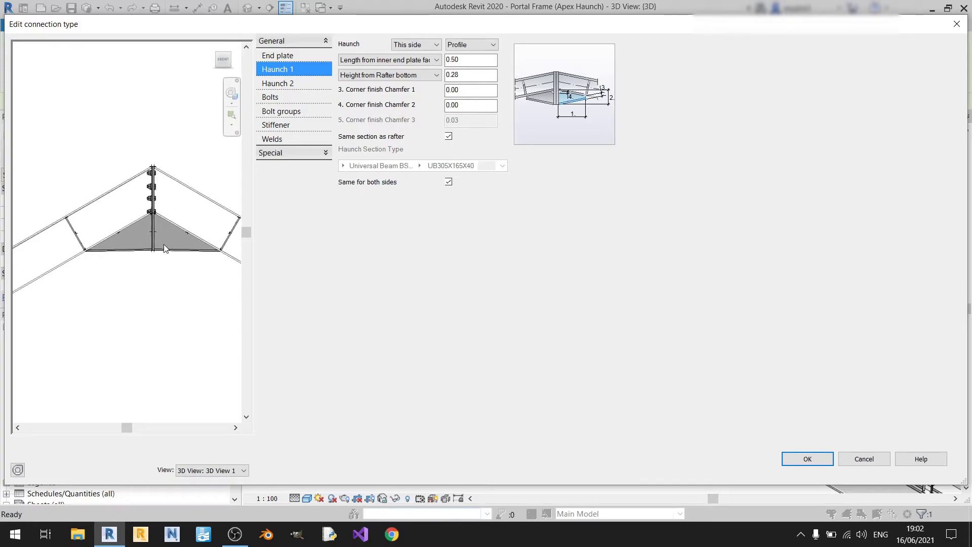
{"action": "scroll", "coordinate": [183, 253], "scroll_direction": "down", "scroll_amount": 3}
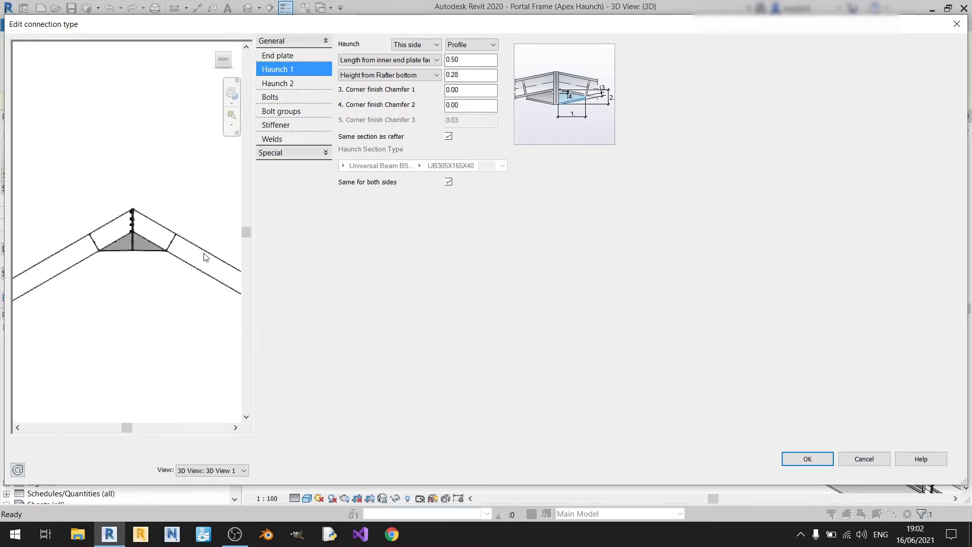
{"action": "middle_click_drag", "start_coordinate": [192, 262], "coordinate": [175, 234], "text": "shift"}
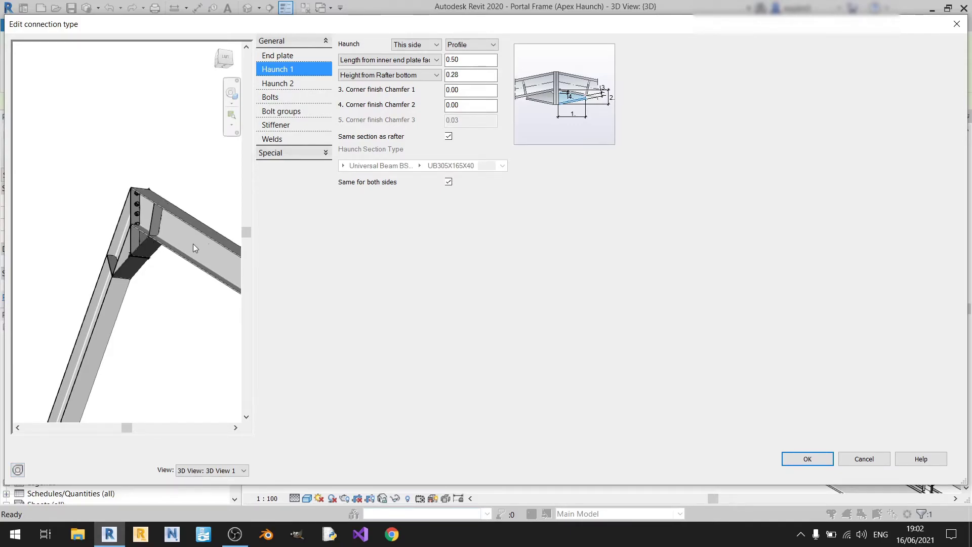
{"action": "left_click", "coordinate": [448, 136]}
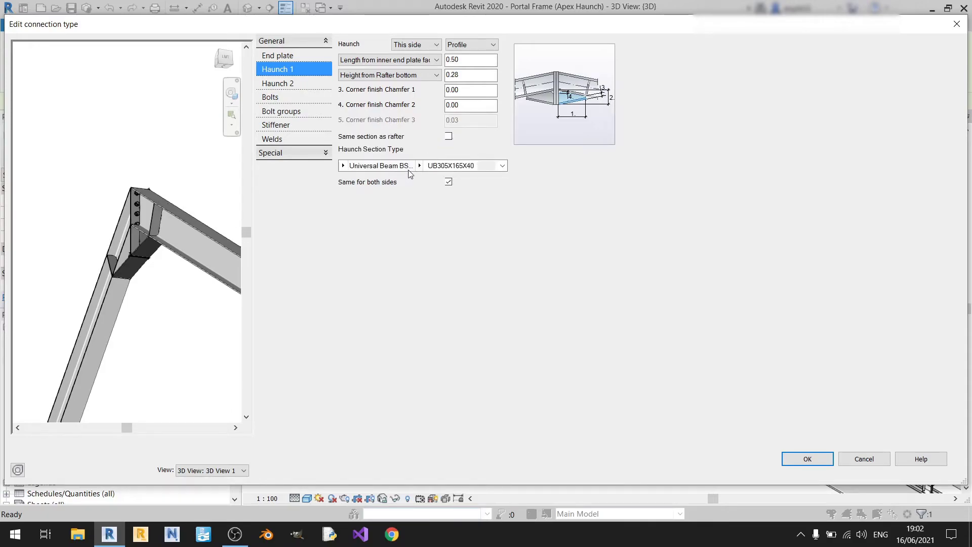
{"action": "left_click", "coordinate": [448, 136]}
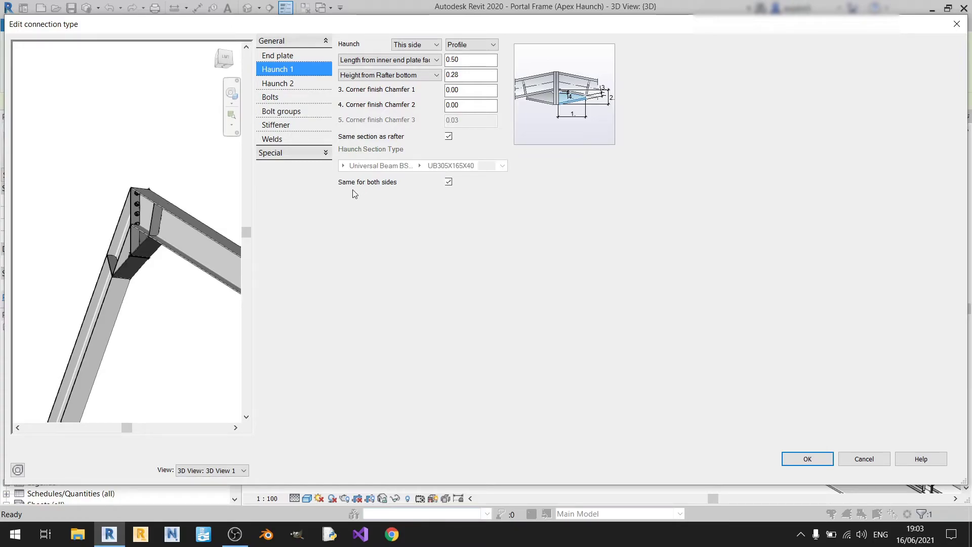
{"action": "left_click", "coordinate": [294, 84]}
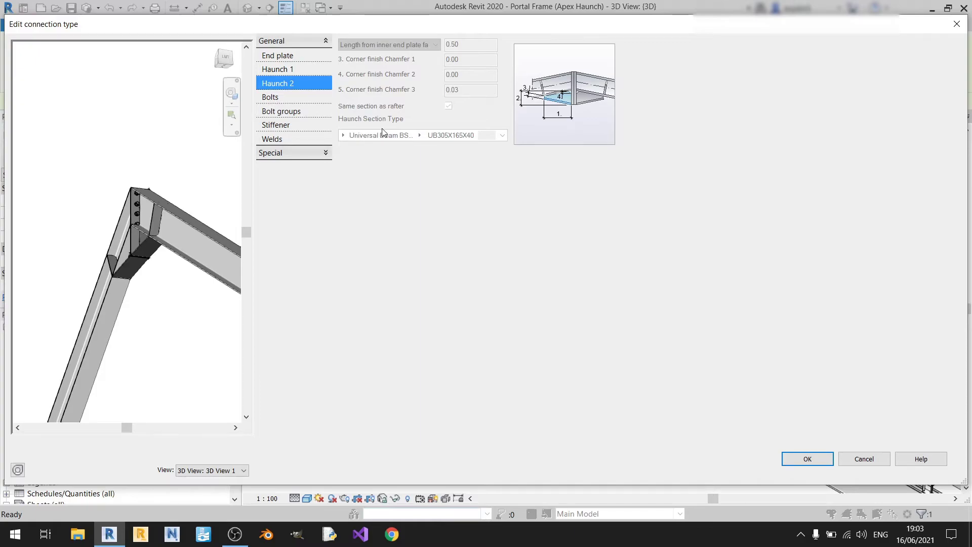
Step: Change the connection's bolt type to EN 14399-3 from the full list of bolt standards
{"action": "left_click", "coordinate": [295, 97]}
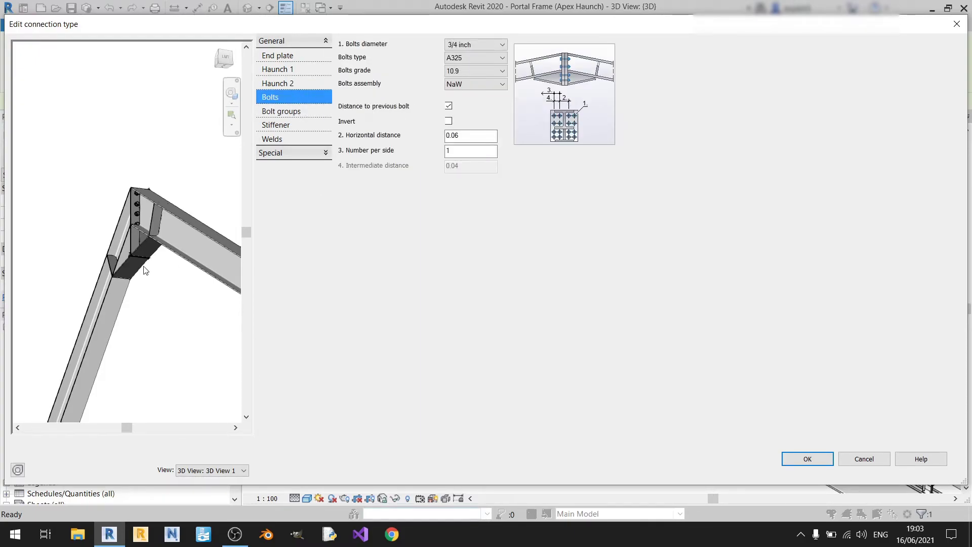
{"action": "middle_click_drag", "start_coordinate": [143, 264], "coordinate": [366, 114], "text": "shift"}
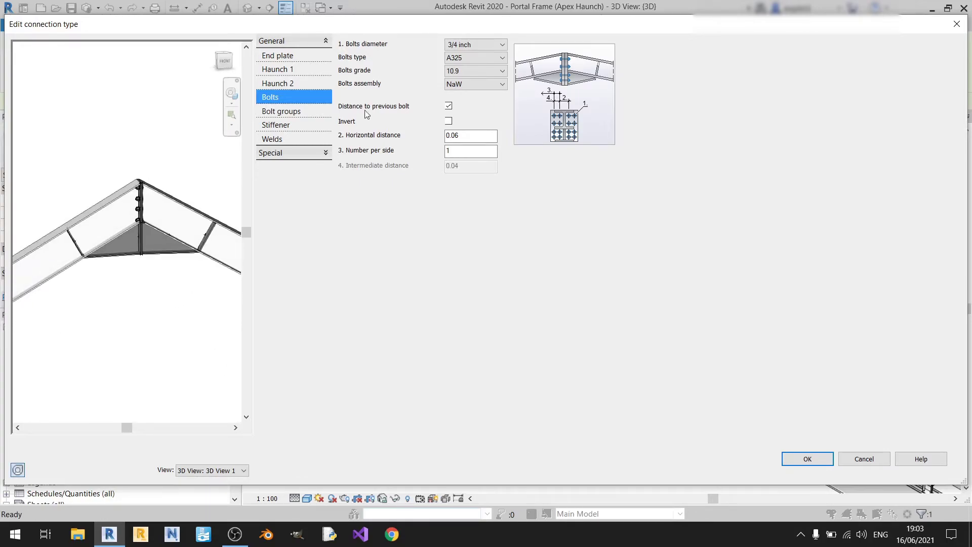
{"action": "left_click", "coordinate": [491, 59]}
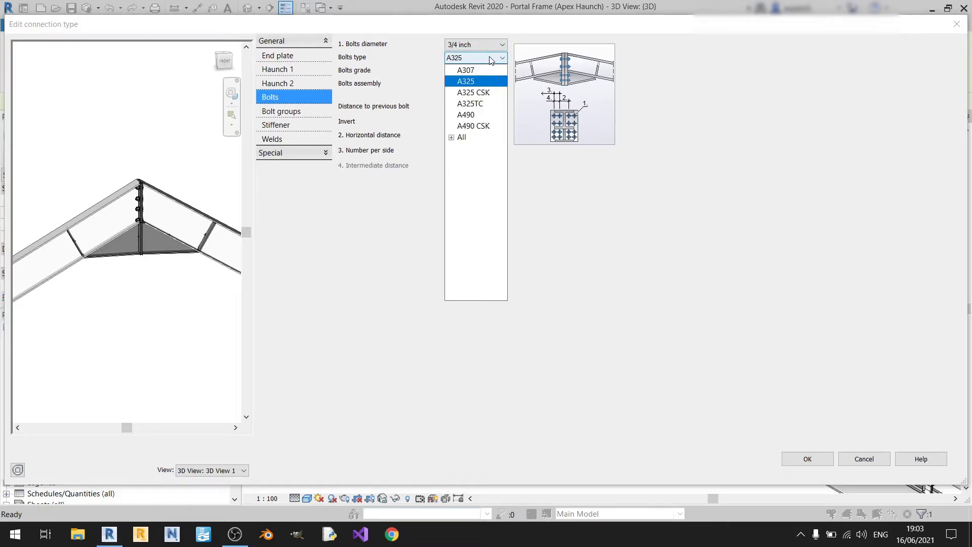
{"action": "left_click", "coordinate": [451, 139]}
{"action": "scroll", "coordinate": [452, 167], "scroll_direction": "down", "scroll_amount": 6}
{"action": "left_click_drag", "start_coordinate": [462, 294], "coordinate": [469, 295]}
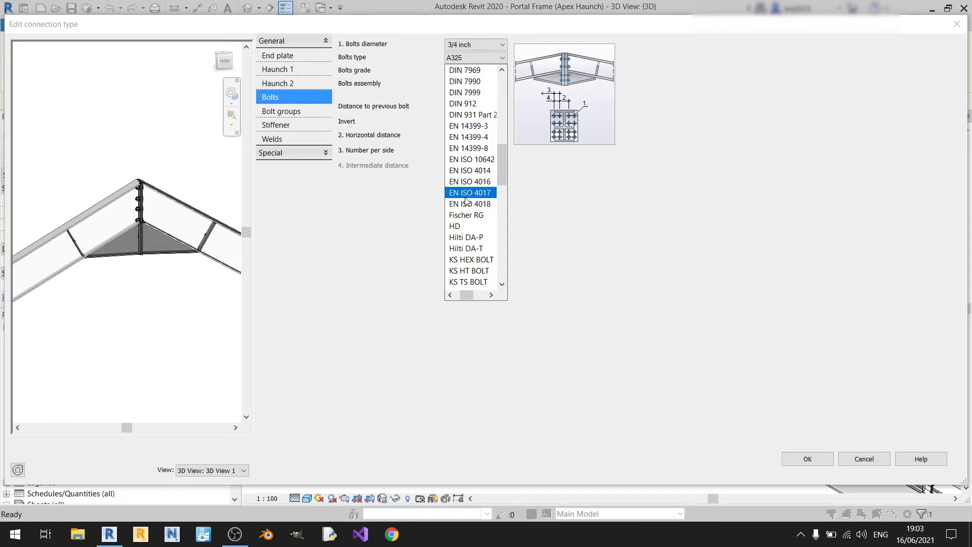
{"action": "left_click", "coordinate": [481, 128]}
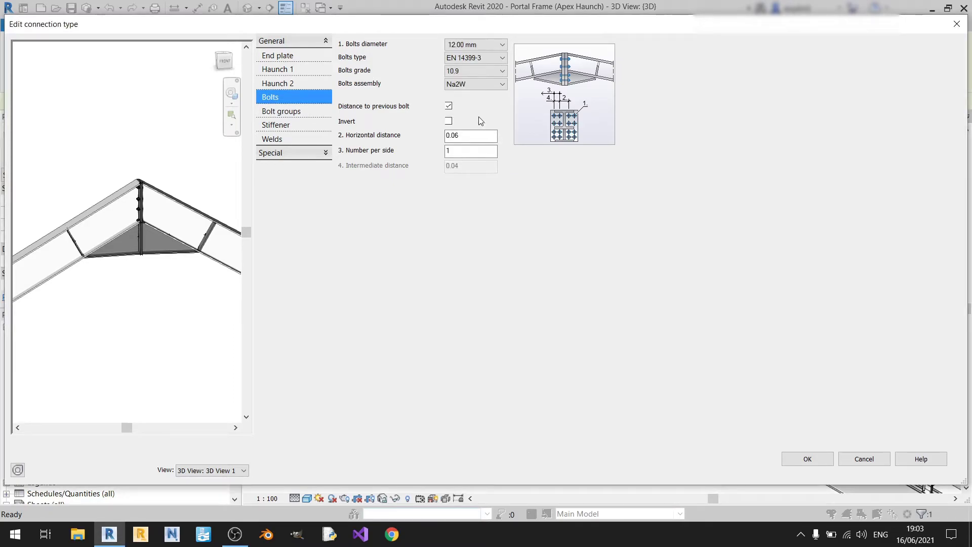
Step: Set the bolt diameter to 20.00 mm and the bolt grade to 8.8
{"action": "left_click", "coordinate": [487, 41]}
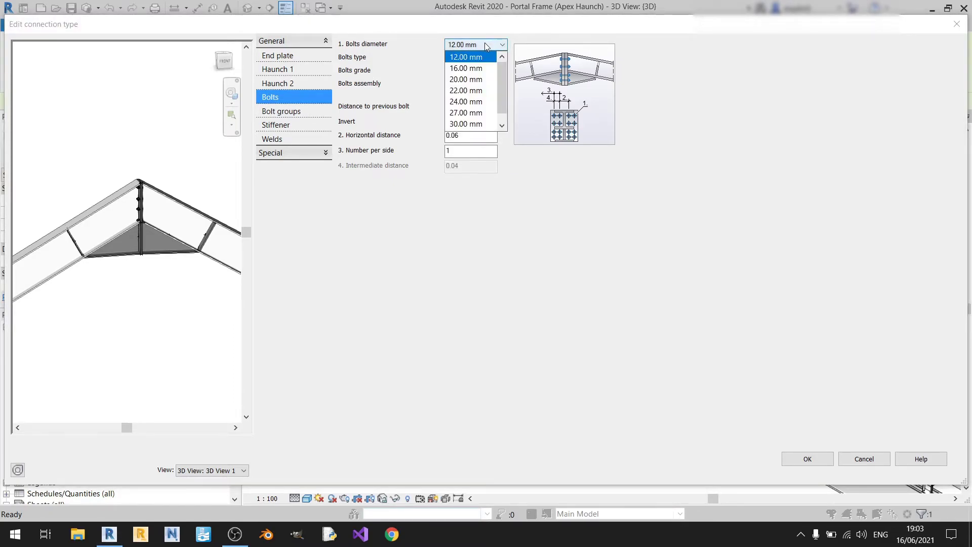
{"action": "left_click", "coordinate": [476, 80]}
{"action": "left_click", "coordinate": [476, 71]}
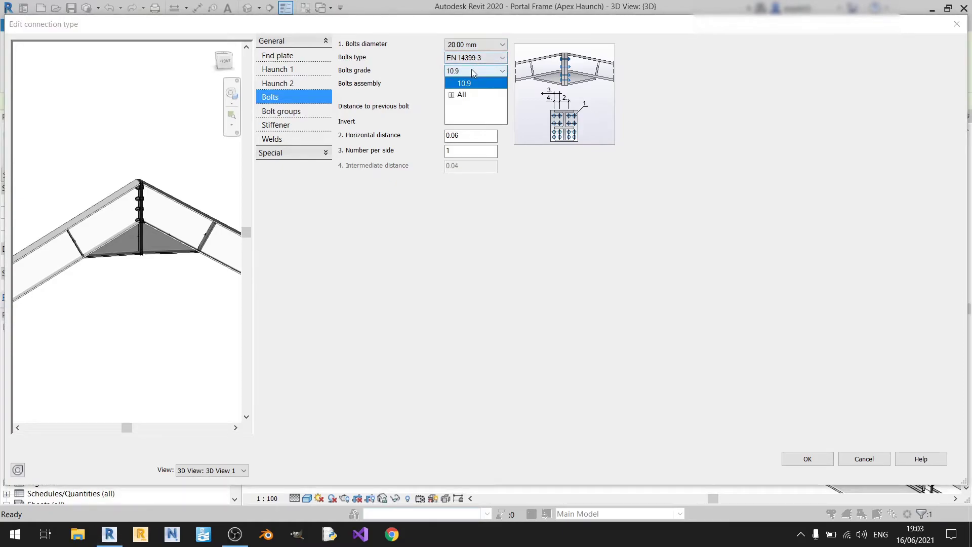
{"action": "left_click", "coordinate": [460, 96]}
{"action": "left_click", "coordinate": [472, 114]}
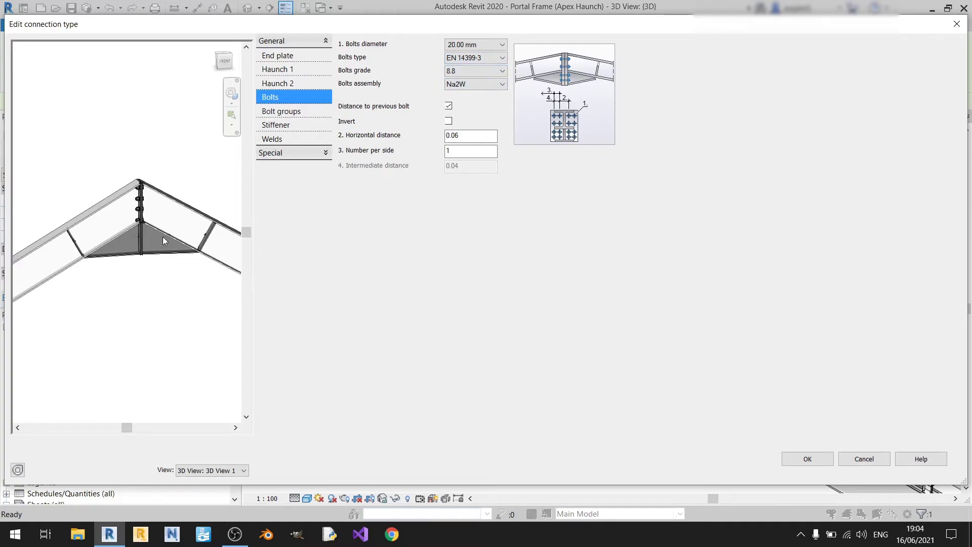
Step: Try the bolts without Distance to previous bolt, inspect their spacing on the end plate, and restore the option
{"action": "middle_click_drag", "start_coordinate": [126, 235], "coordinate": [167, 240], "text": "shift"}
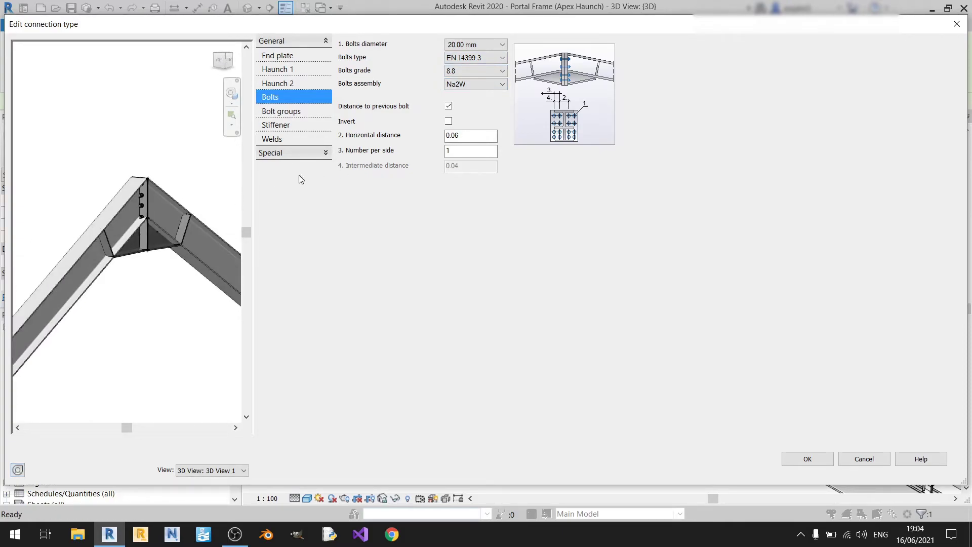
{"action": "scroll", "coordinate": [205, 197], "scroll_direction": "up", "scroll_amount": 5}
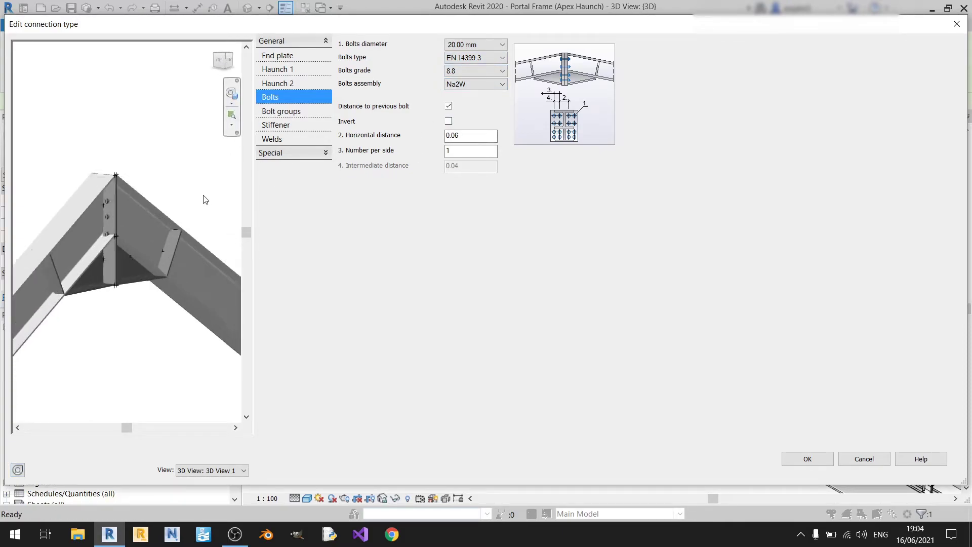
{"action": "left_click", "coordinate": [448, 106]}
{"action": "scroll", "coordinate": [68, 213], "scroll_direction": "up", "scroll_amount": 5}
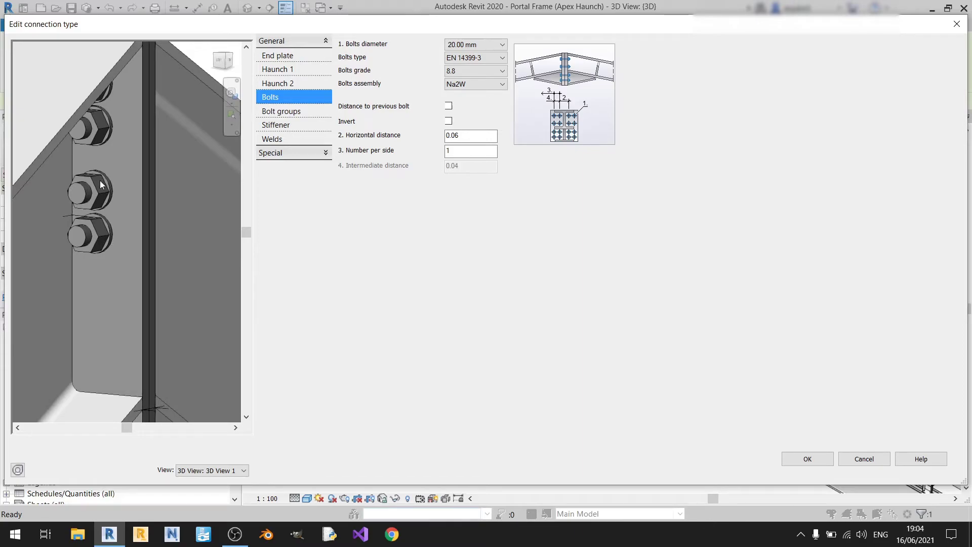
{"action": "left_click", "coordinate": [448, 106]}
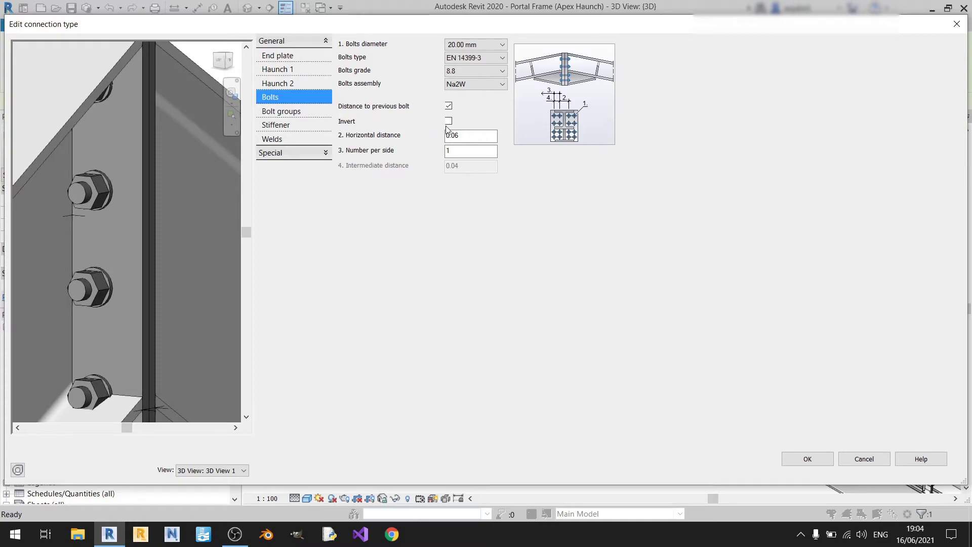
Step: Try the Invert option on the bolts, compare the bolt direction through the end plates, and restore the original direction
{"action": "scroll", "coordinate": [97, 253], "scroll_direction": "down", "scroll_amount": 5}
{"action": "mouse_move", "coordinate": [97, 253]}
{"action": "middle_mouse_down", "text": "shift"}
{"action": "mouse_move", "coordinate": [120, 242]}
{"action": "mouse_move", "coordinate": [43, 256]}
{"action": "mouse_move", "coordinate": [87, 244]}
{"action": "middle_mouse_up", "text": "shift"}
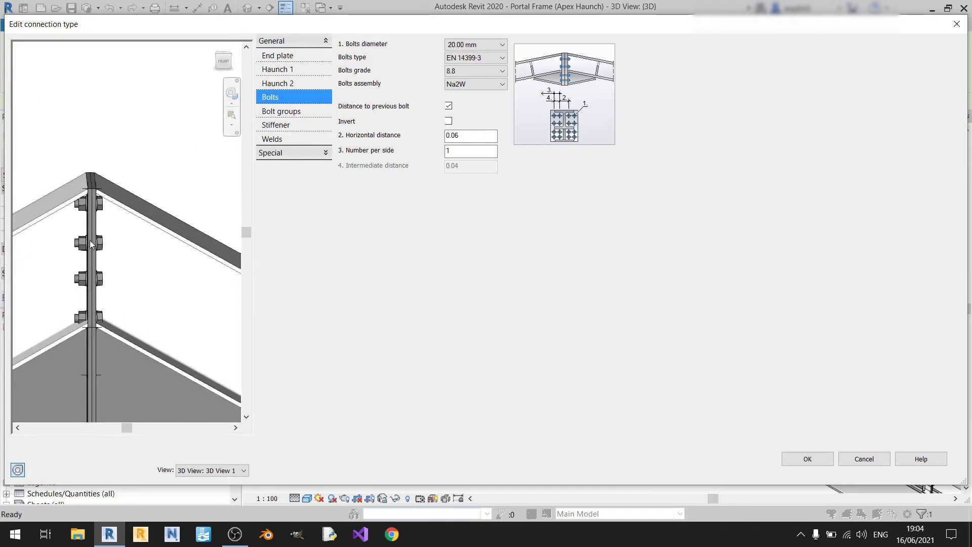
{"action": "scroll", "coordinate": [101, 239], "scroll_direction": "up", "scroll_amount": 3}
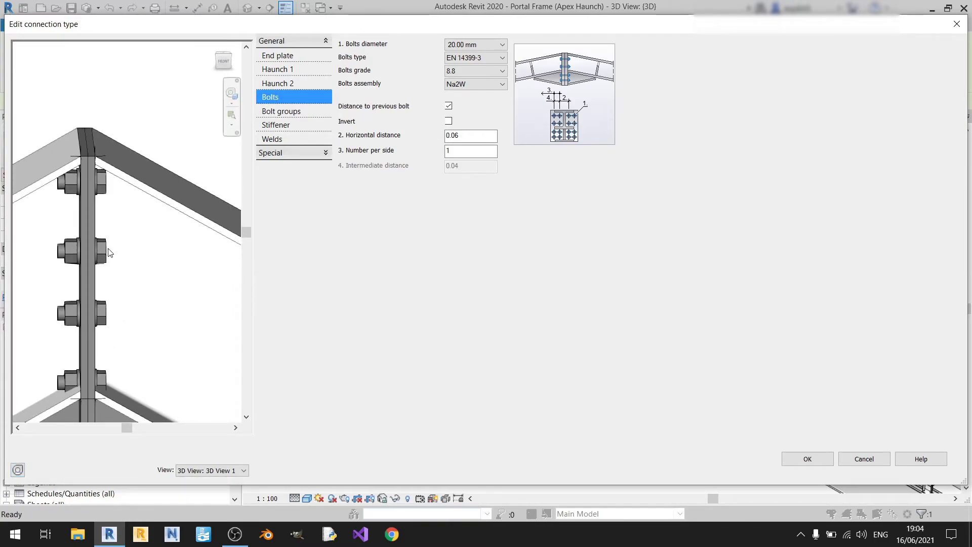
{"action": "middle_click_drag", "start_coordinate": [115, 252], "coordinate": [71, 262], "text": "shift"}
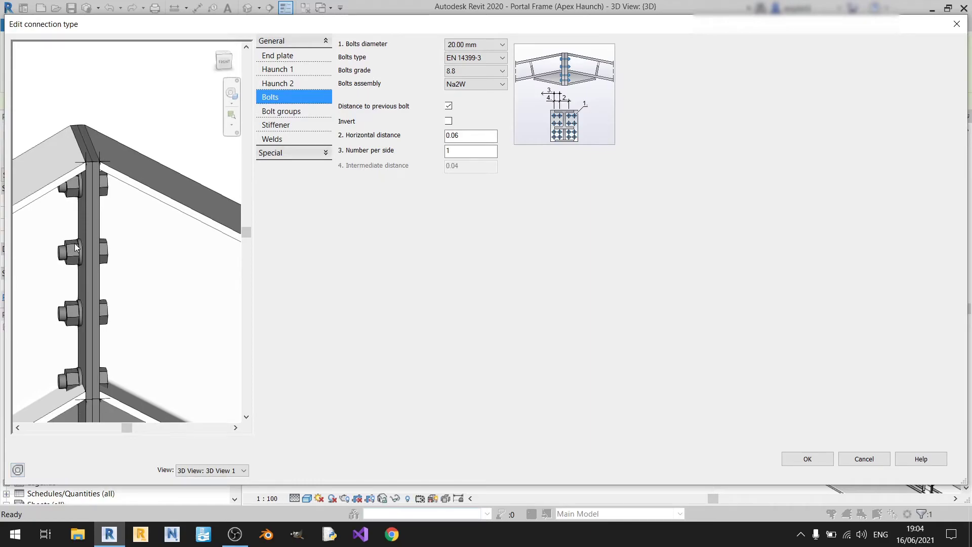
{"action": "left_click", "coordinate": [449, 122]}
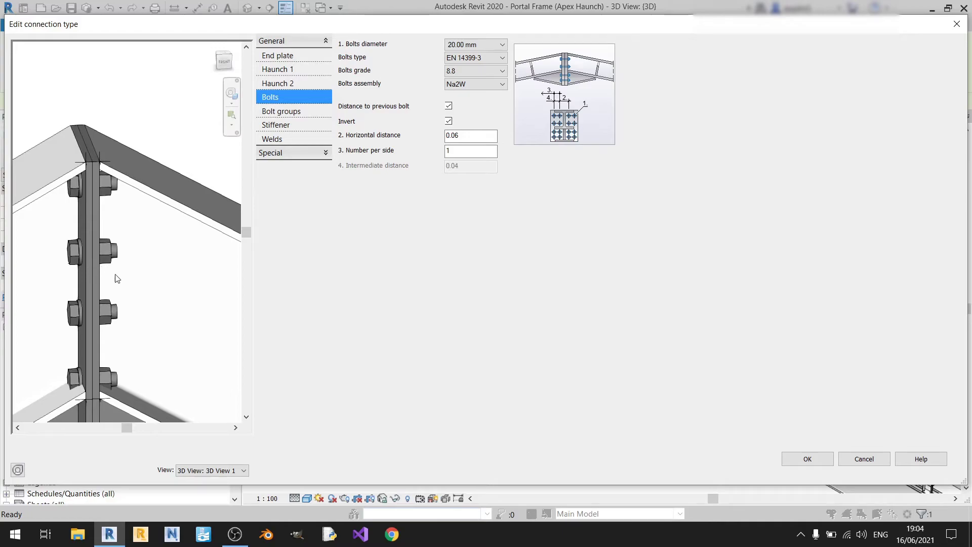
{"action": "left_click", "coordinate": [448, 121]}
Step: Set the horizontal distance between the bolts to 1 and inspect the bolt columns around the end plate
{"action": "scroll", "coordinate": [203, 273], "scroll_direction": "down", "scroll_amount": 3}
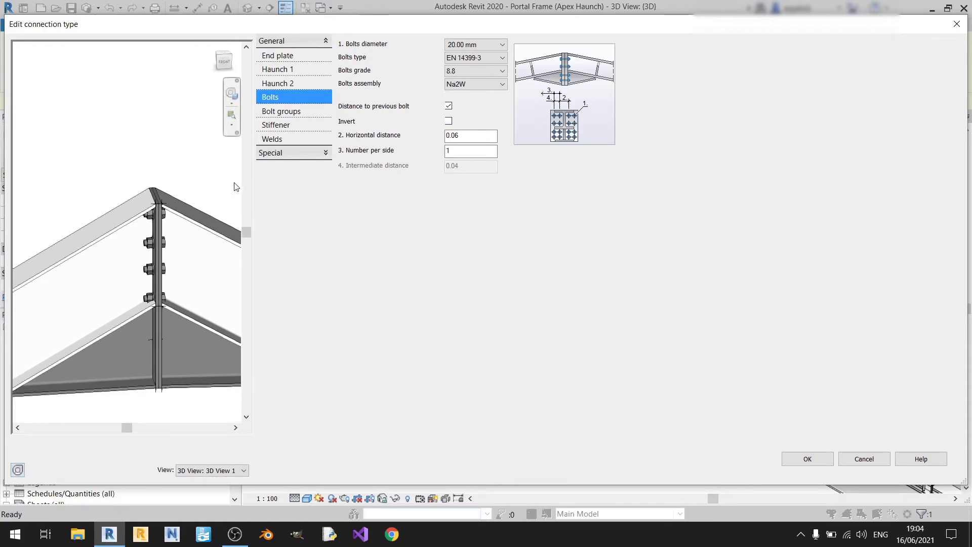
{"action": "middle_click_drag", "start_coordinate": [86, 317], "coordinate": [154, 224], "text": "shift"}
{"action": "double_click", "coordinate": [453, 135]}
{"action": "type", "text": "1"}
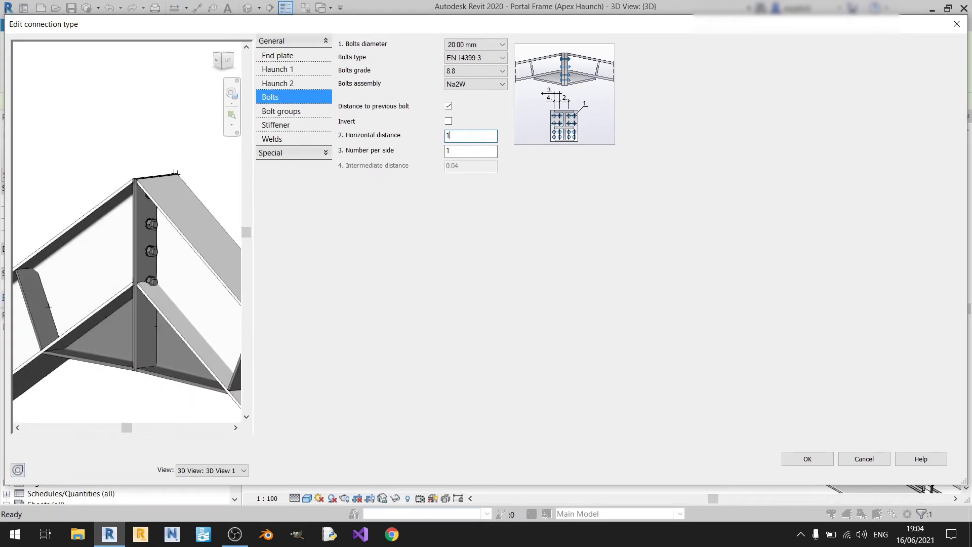
{"action": "key", "text": "Return"}
{"action": "middle_click_drag", "start_coordinate": [162, 304], "coordinate": [119, 259], "text": "shift"}
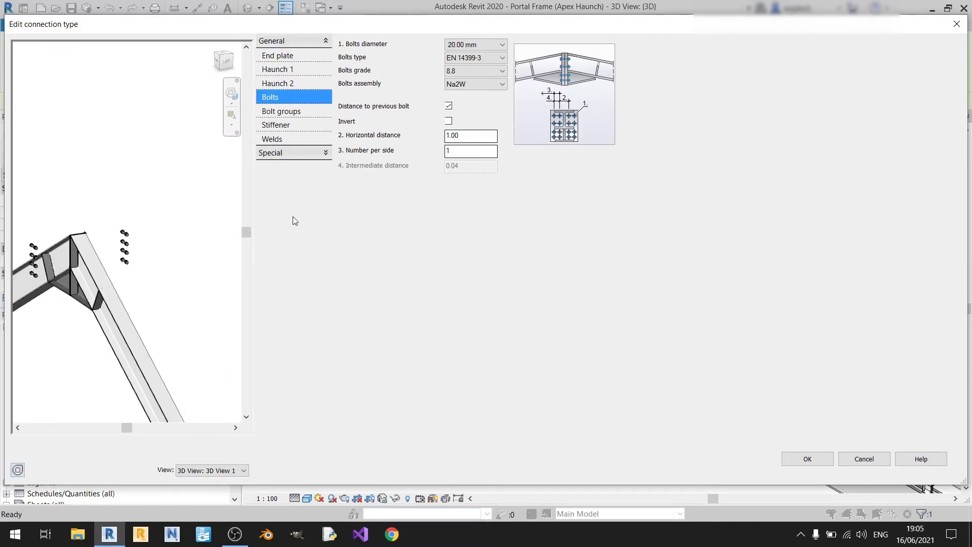
{"action": "middle_click_drag", "start_coordinate": [42, 256], "coordinate": [68, 256]}
{"action": "scroll", "coordinate": [70, 255], "scroll_direction": "up", "scroll_amount": 4}
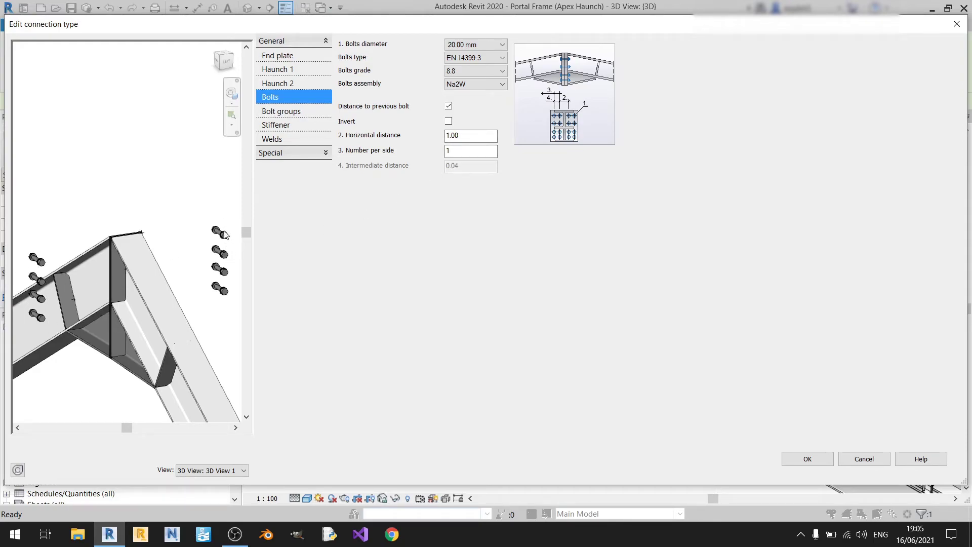
Step: Set the horizontal distance between the bolts to 0.08 and check their position on the end plate
{"action": "double_click", "coordinate": [466, 136]}
{"action": "type", "text": "0.05"}
{"action": "key", "text": "Return"}
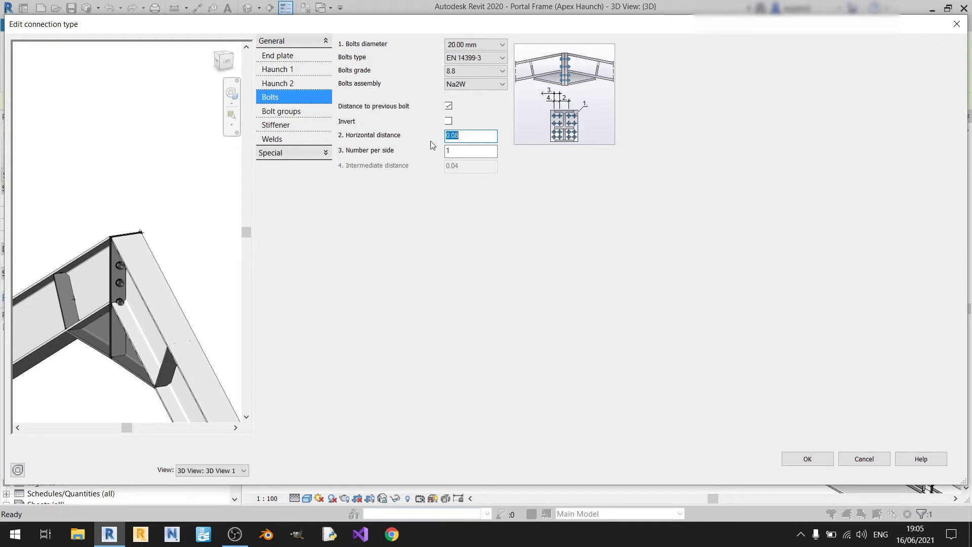
{"action": "left_click", "coordinate": [482, 153]}
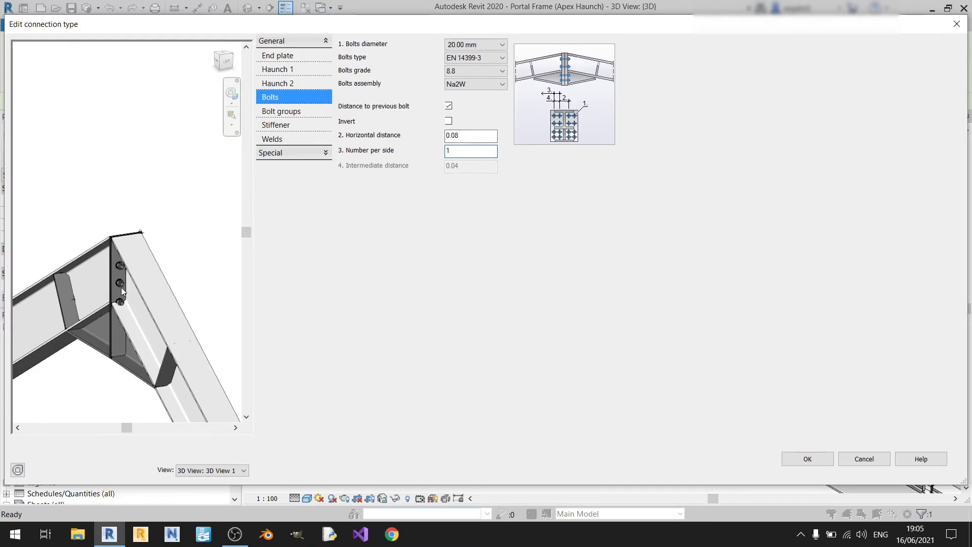
{"action": "middle_click_drag", "start_coordinate": [100, 216], "coordinate": [108, 334], "text": "shift"}
Step: Try 2 bolts per side and compare the arrangement on both sides of the end plate with 1 per side
{"action": "double_click", "coordinate": [448, 151]}
{"action": "type", "text": "2"}
{"action": "middle_click_drag", "start_coordinate": [116, 286], "coordinate": [159, 288], "text": "shift"}
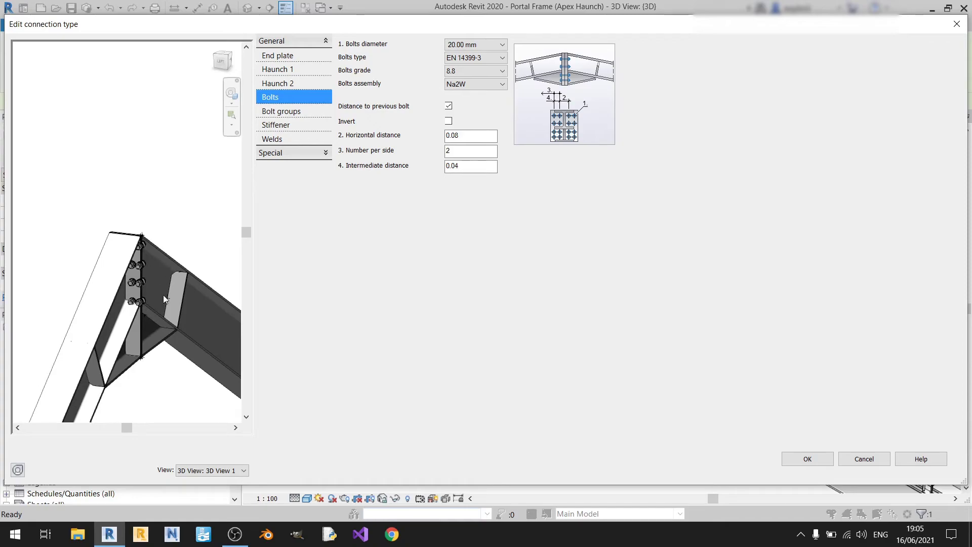
{"action": "double_click", "coordinate": [463, 151]}
{"action": "type", "text": "1"}
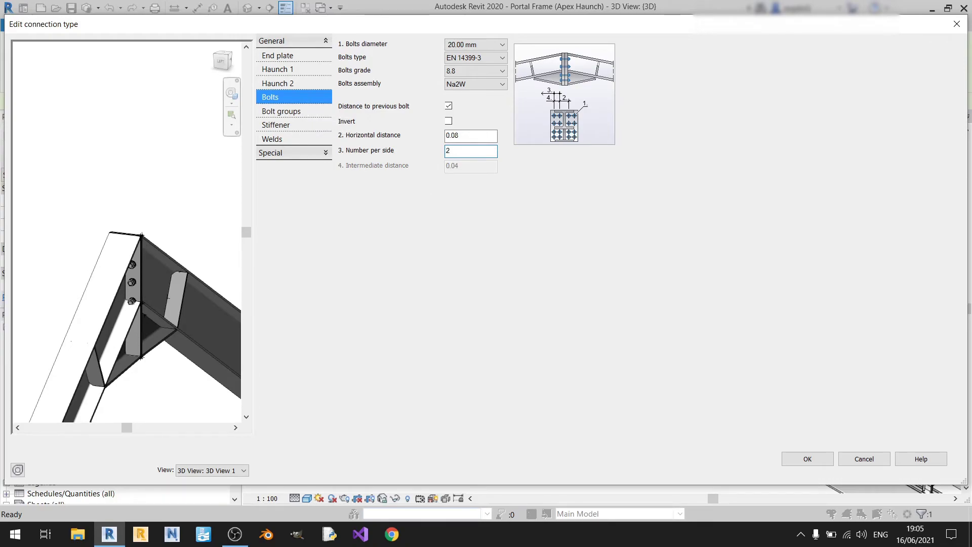
{"action": "key", "text": "Tab"}
{"action": "middle_click_drag", "start_coordinate": [208, 249], "coordinate": [166, 215], "text": "shift"}
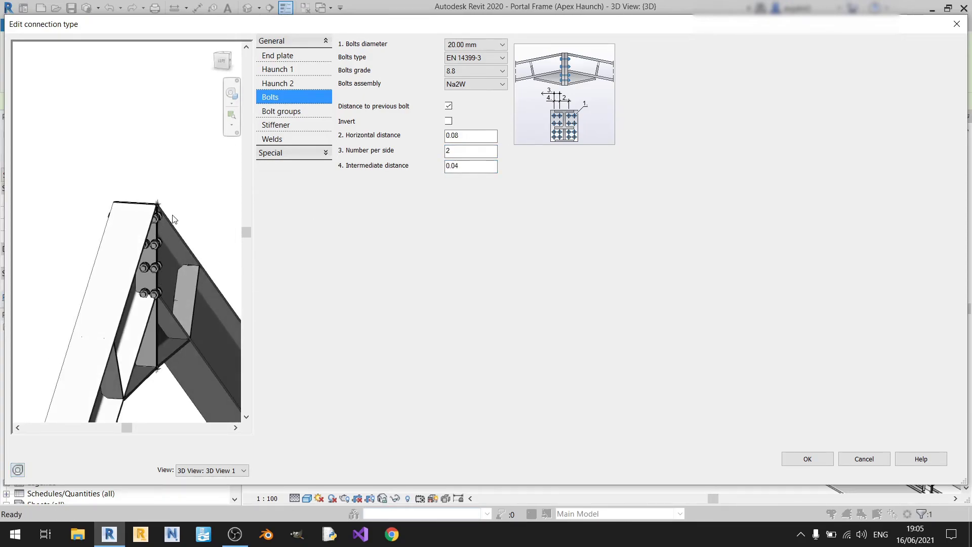
Step: Try an intermediate distance of 0.10 between the bolts and inspect the outer bolt columns beside the end plate
{"action": "double_click", "coordinate": [462, 167]}
{"action": "type", "text": "0."}
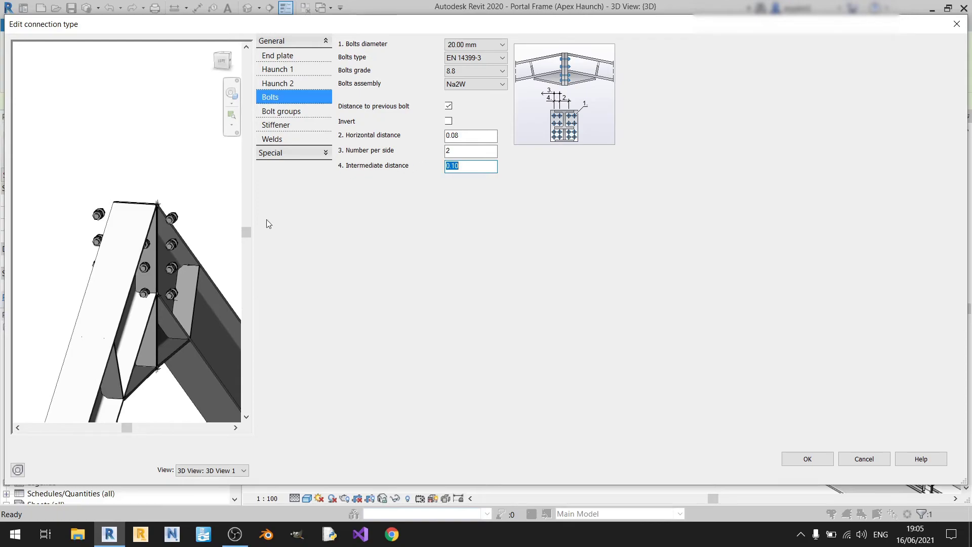
{"action": "middle_click_drag", "start_coordinate": [144, 248], "coordinate": [157, 263], "text": "shift"}
{"action": "scroll", "coordinate": [162, 261], "scroll_direction": "up", "scroll_amount": 4}
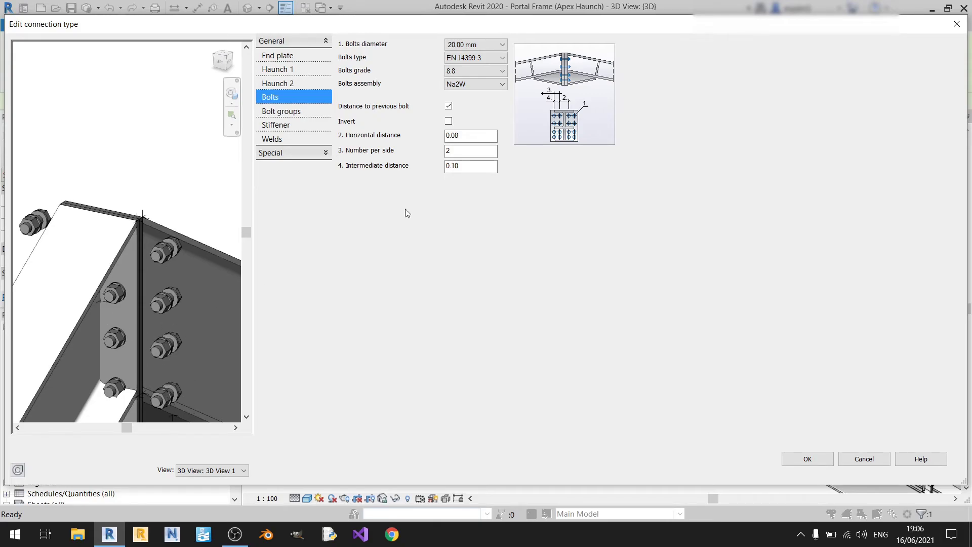
Step: Restore the number of bolts per side to 1 and check the bolts at the apex
{"action": "double_click", "coordinate": [471, 166]}
{"action": "double_click", "coordinate": [463, 151]}
{"action": "type", "text": "1"}
{"action": "left_click", "coordinate": [167, 199]}
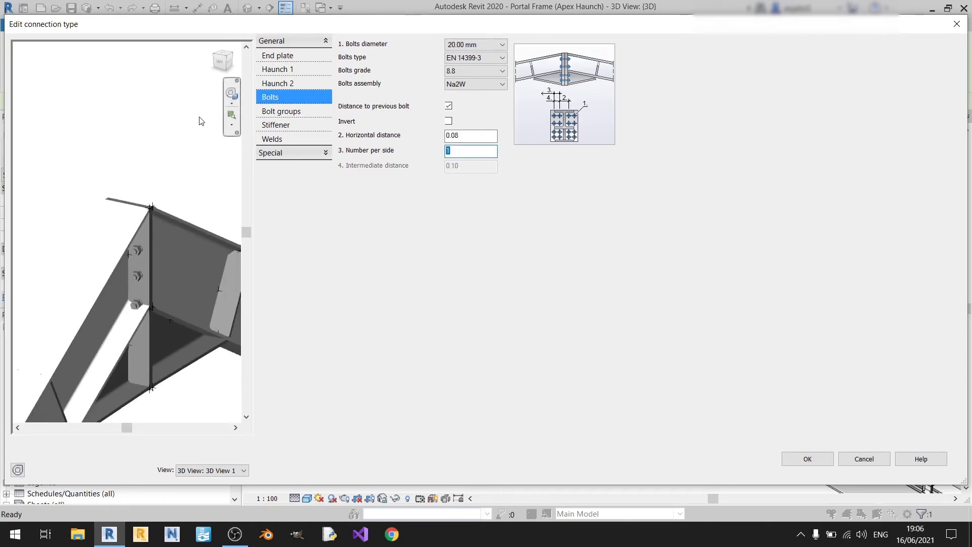
{"action": "middle_click_drag", "start_coordinate": [164, 243], "coordinate": [301, 245], "text": "shift"}
Step: Open the bolt group settings and set bolt group 1 to 3 lines
{"action": "left_click", "coordinate": [314, 113]}
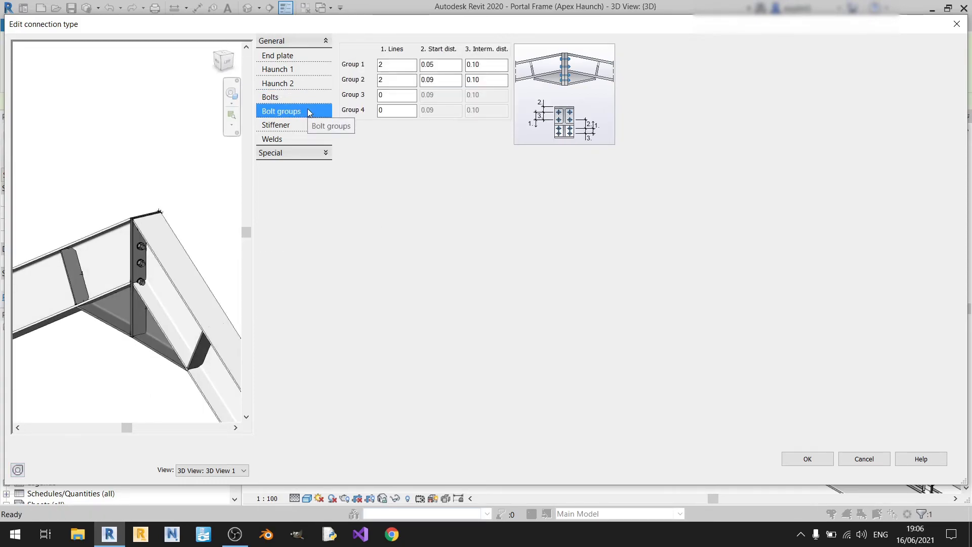
{"action": "middle_click_drag", "start_coordinate": [106, 282], "coordinate": [188, 277], "text": "shift"}
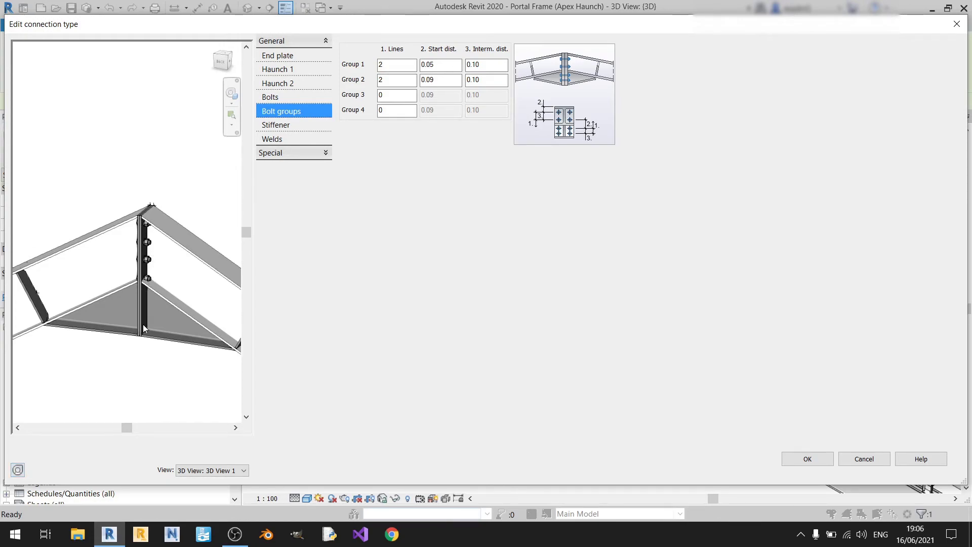
{"action": "left_click", "coordinate": [381, 65]}
{"action": "type", "text": "3"}
{"action": "key", "text": "Tab"}
Step: Set the start distance of bolt group 1 to 0.08 and inspect the upper bolts along the end plate
{"action": "left_click", "coordinate": [450, 66]}
{"action": "key", "text": "BackSpace"}
{"action": "type", "text": "8"}
{"action": "middle_click_drag", "start_coordinate": [129, 199], "coordinate": [189, 171], "text": "shift"}
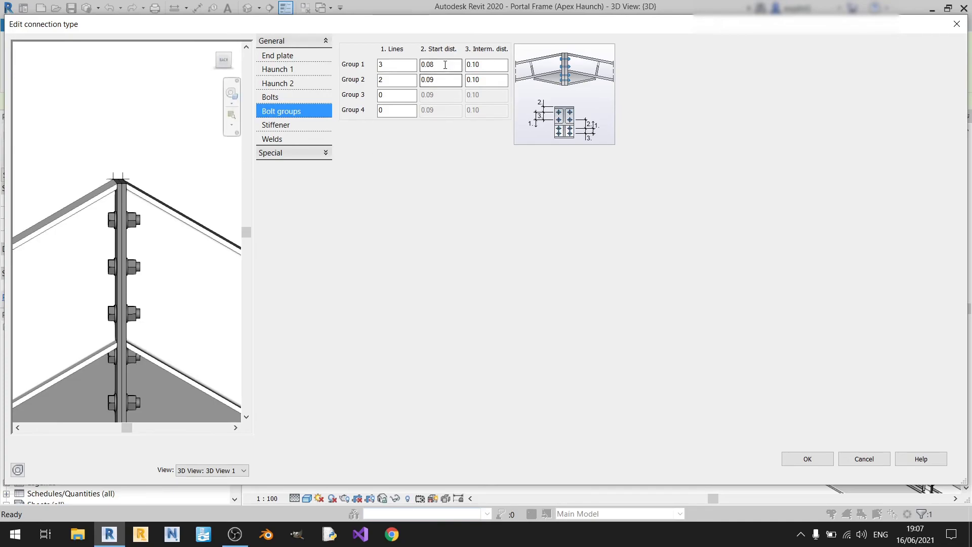
{"action": "middle_click_drag", "start_coordinate": [163, 247], "coordinate": [191, 238], "text": "shift"}
{"action": "scroll", "coordinate": [122, 214], "scroll_direction": "up", "scroll_amount": 3}
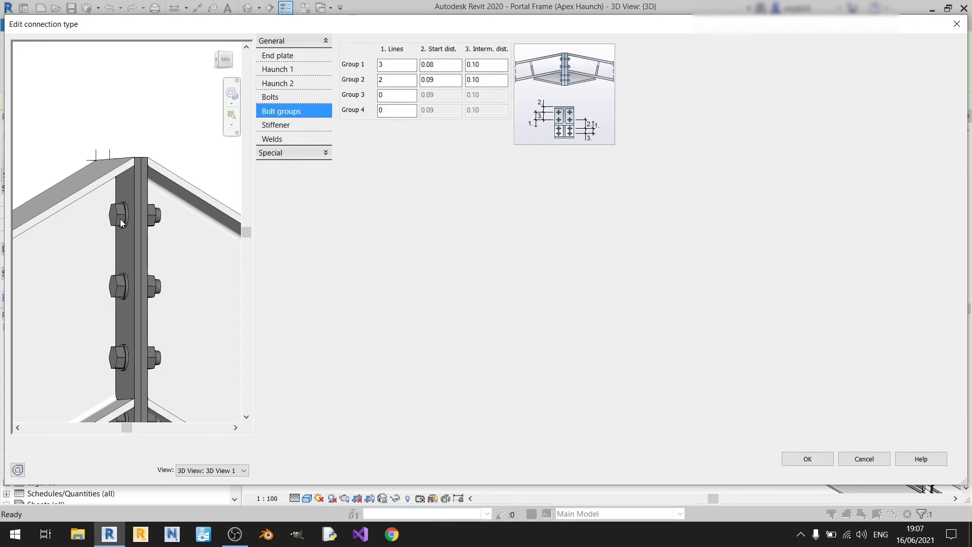
{"action": "scroll", "coordinate": [120, 218], "scroll_direction": "down", "scroll_amount": 3}
{"action": "middle_click_drag", "start_coordinate": [120, 217], "coordinate": [100, 226], "text": "shift"}
{"action": "left_click", "coordinate": [494, 64]}
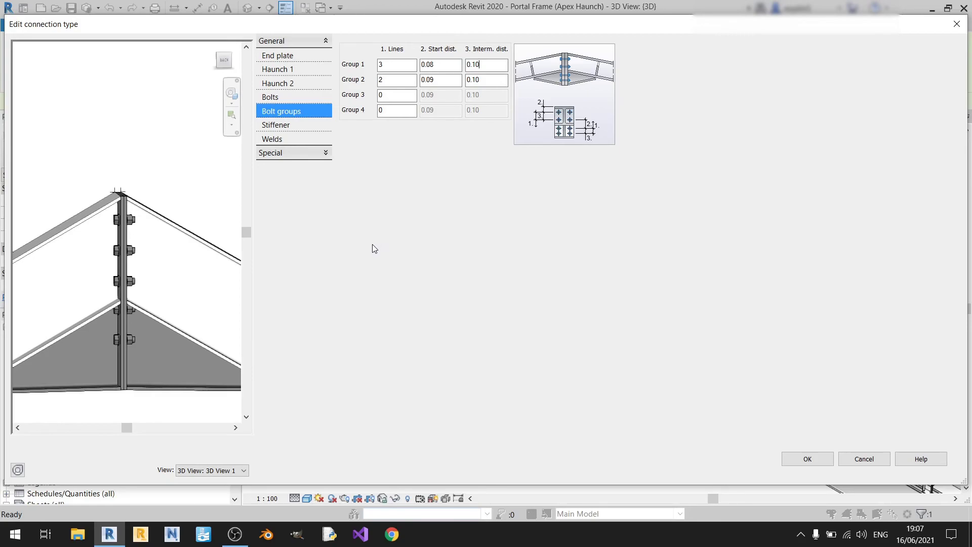
Step: Inspect the lower bolts between the haunches and set the start distance of bolt group 2 to 0.15
{"action": "left_click", "coordinate": [447, 78]}
{"action": "scroll", "coordinate": [102, 253], "scroll_direction": "up", "scroll_amount": 3}
{"action": "middle_click_drag", "start_coordinate": [119, 369], "coordinate": [114, 300]}
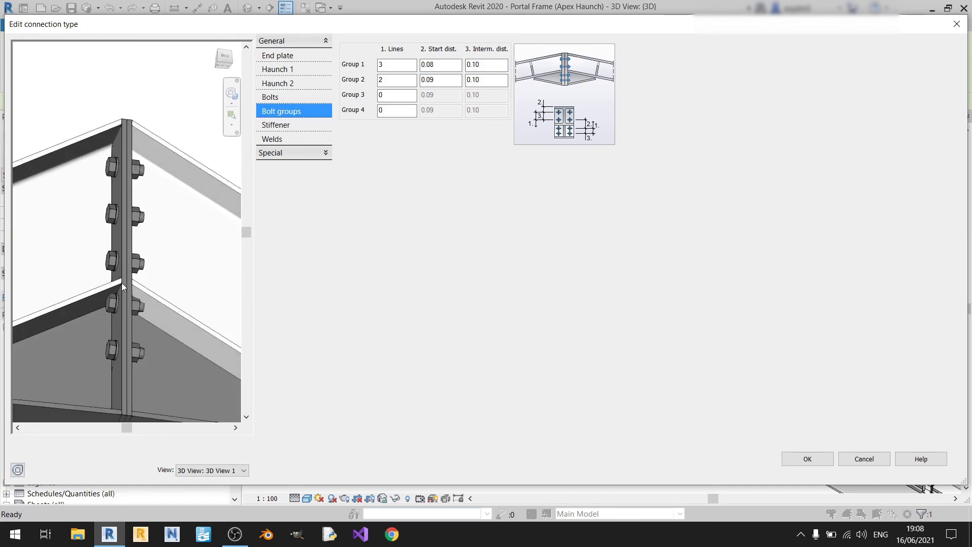
{"action": "middle_click_drag", "start_coordinate": [120, 287], "coordinate": [89, 291], "text": "shift"}
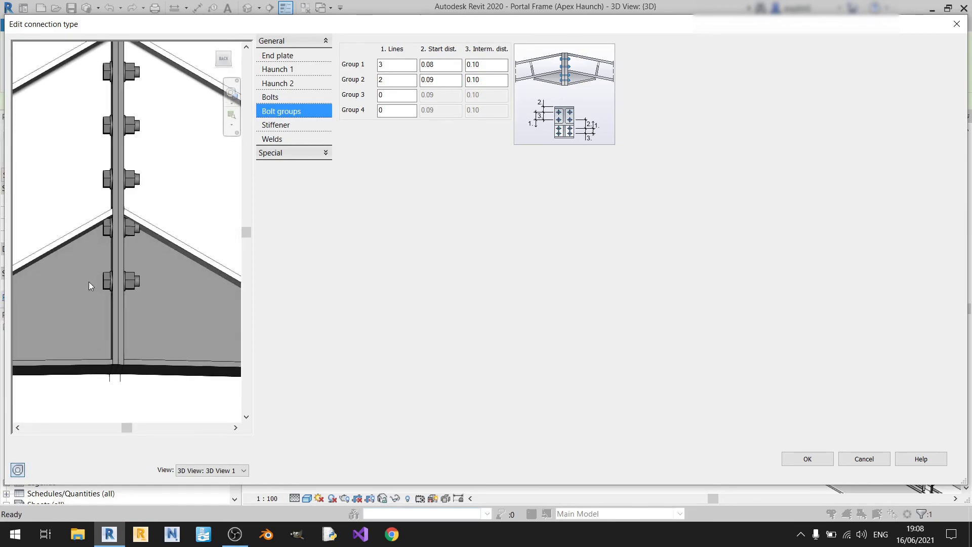
{"action": "scroll", "coordinate": [118, 239], "scroll_direction": "down", "scroll_amount": 3}
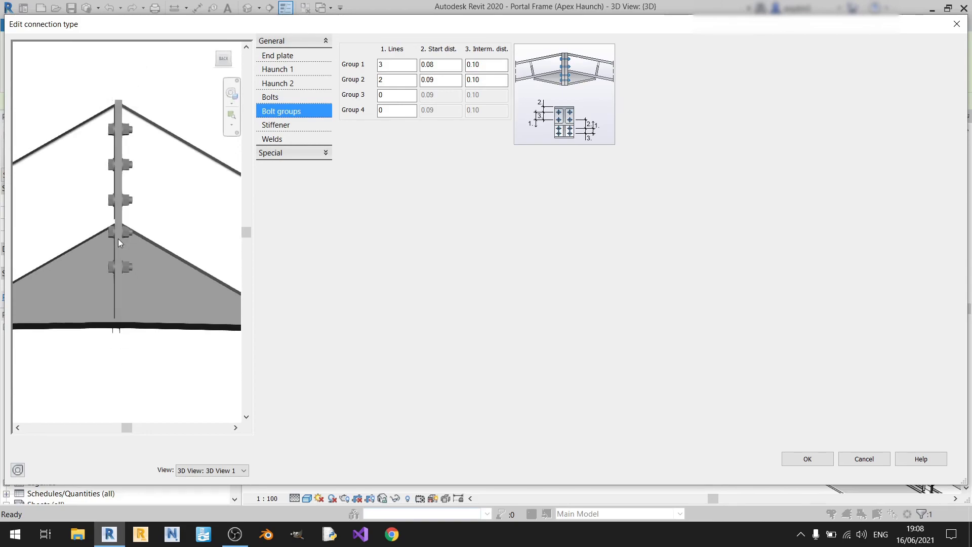
{"action": "double_click", "coordinate": [429, 79]}
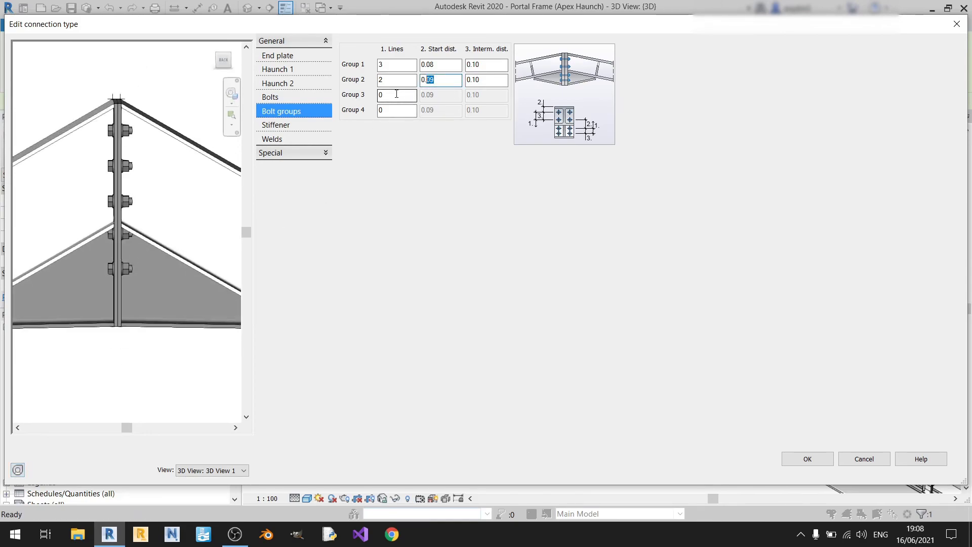
{"action": "type", "text": "15"}
{"action": "key", "text": "Return"}
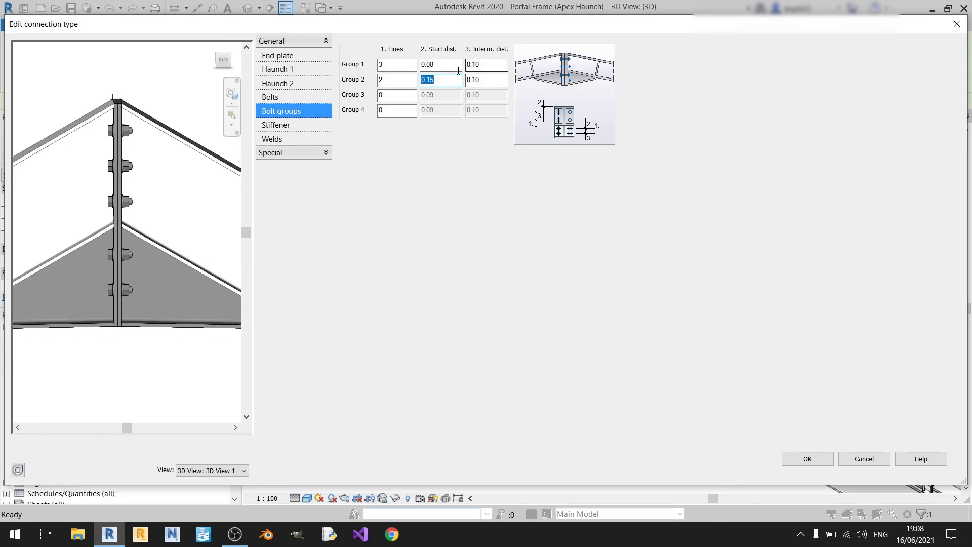
Step: Open the stiffener settings, try the Sloped option on stiffeners 1 and 2, and restore their original orientation
{"action": "left_click", "coordinate": [284, 125]}
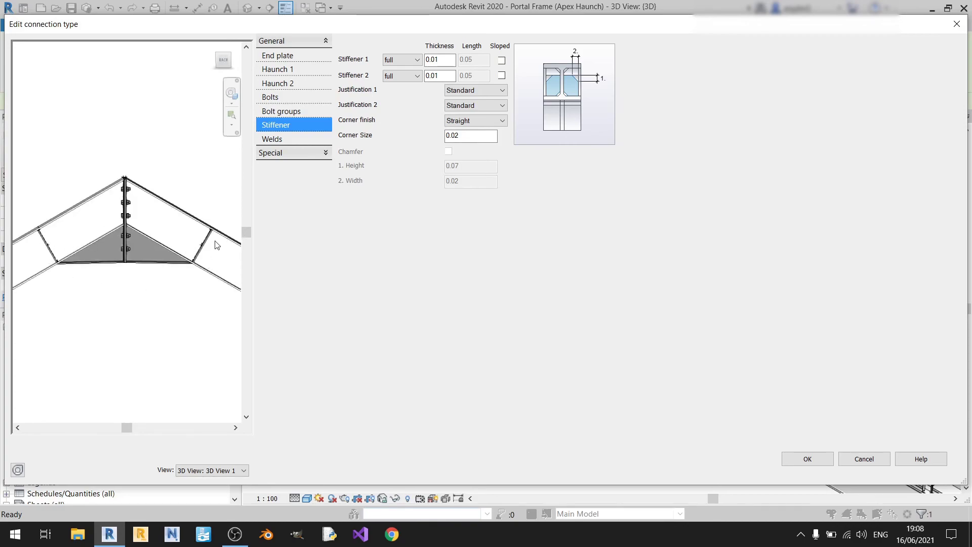
{"action": "left_click", "coordinate": [453, 60]}
{"action": "left_click", "coordinate": [501, 60]}
{"action": "left_click", "coordinate": [501, 76]}
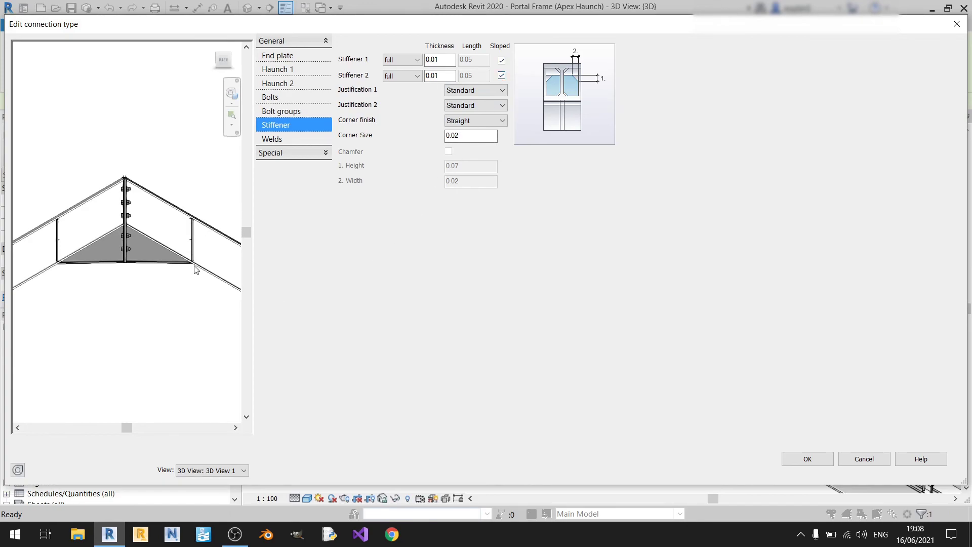
{"action": "left_click", "coordinate": [501, 76]}
{"action": "left_click", "coordinate": [501, 61]}
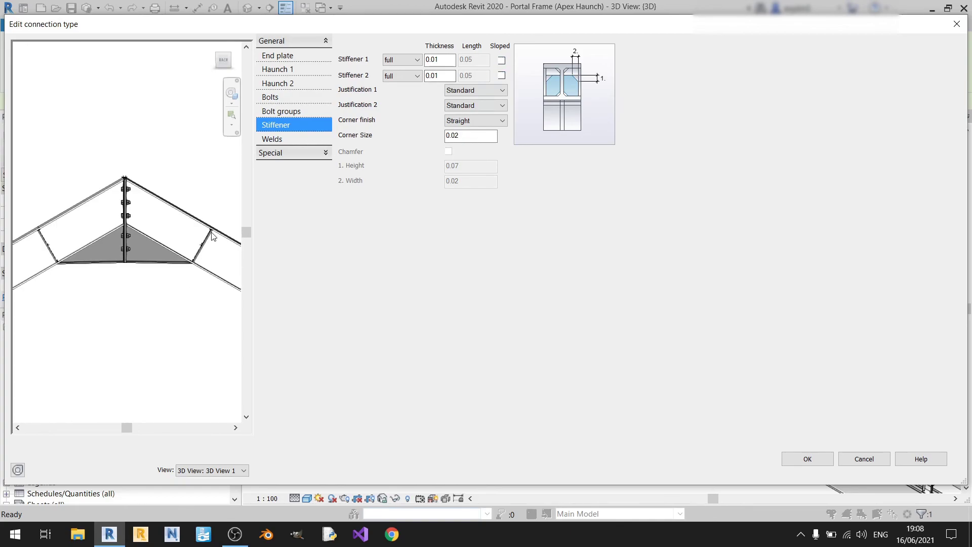
Step: Try the Other side justification for stiffener 1 and restore it to Standard
{"action": "left_click", "coordinate": [497, 91]}
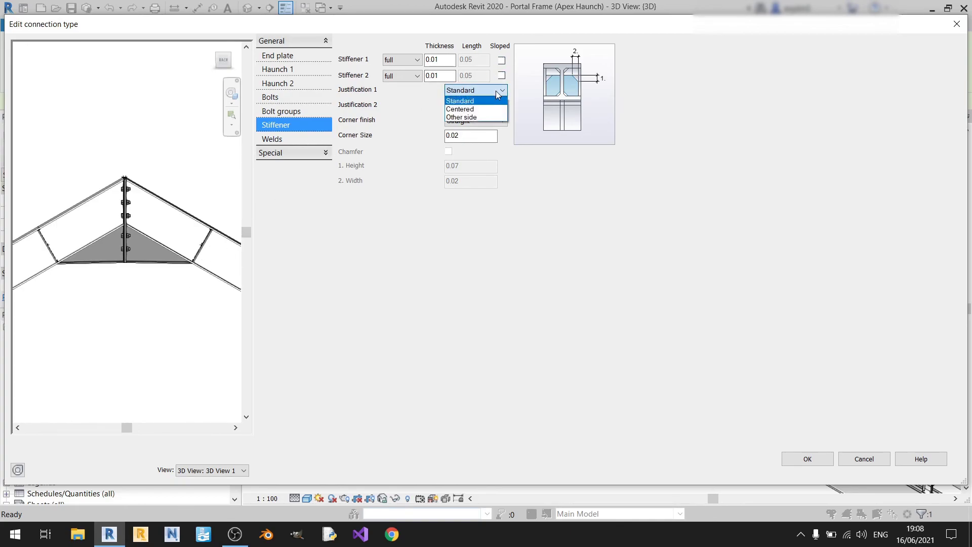
{"action": "left_click", "coordinate": [484, 99]}
{"action": "left_click", "coordinate": [484, 93]}
{"action": "left_click", "coordinate": [479, 116]}
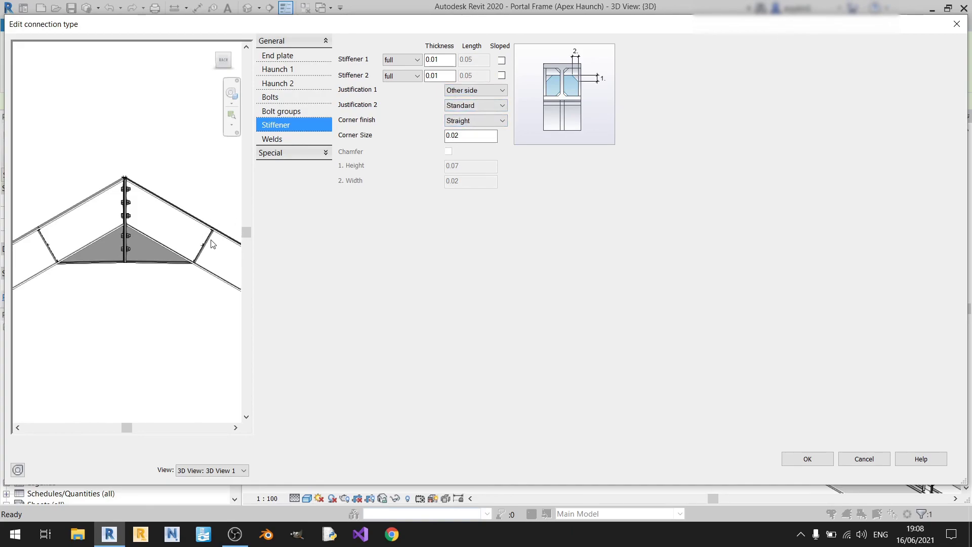
{"action": "left_click", "coordinate": [475, 90]}
{"action": "left_click", "coordinate": [470, 100]}
Step: Set the stiffener corner size to 0.00 and inspect the stiffener's corners at the rafter flange
{"action": "middle_click_drag", "start_coordinate": [178, 292], "coordinate": [33, 317], "text": "shift"}
{"action": "scroll", "coordinate": [17, 248], "scroll_direction": "up", "scroll_amount": 5}
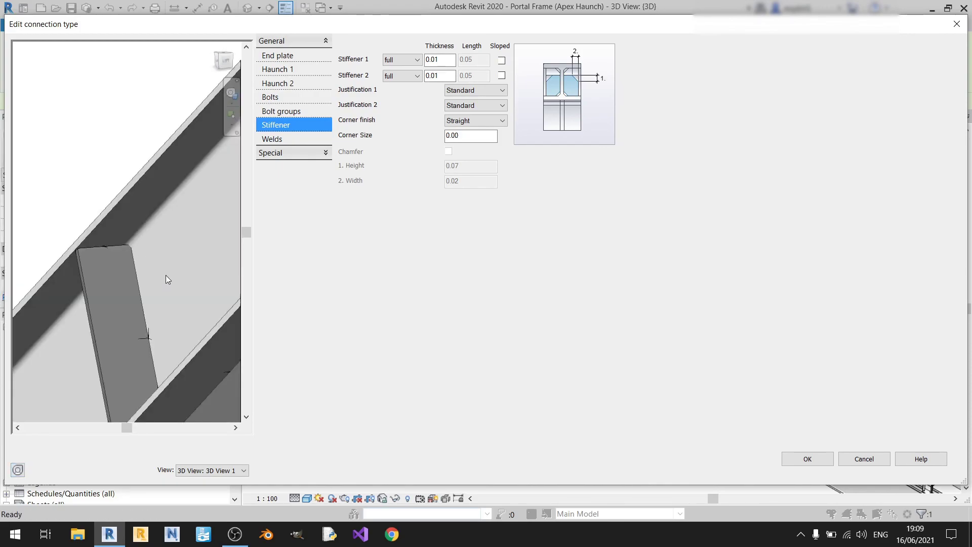
{"action": "middle_click_drag", "start_coordinate": [129, 259], "coordinate": [117, 221], "text": "shift"}
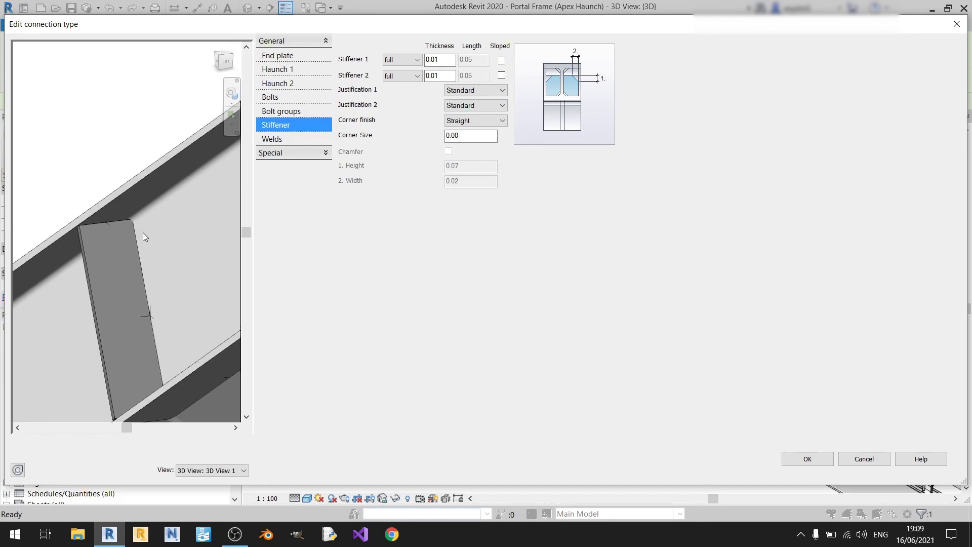
{"action": "scroll", "coordinate": [143, 232], "scroll_direction": "down", "scroll_amount": 5}
{"action": "middle_click_drag", "start_coordinate": [144, 235], "coordinate": [203, 245], "text": "shift"}
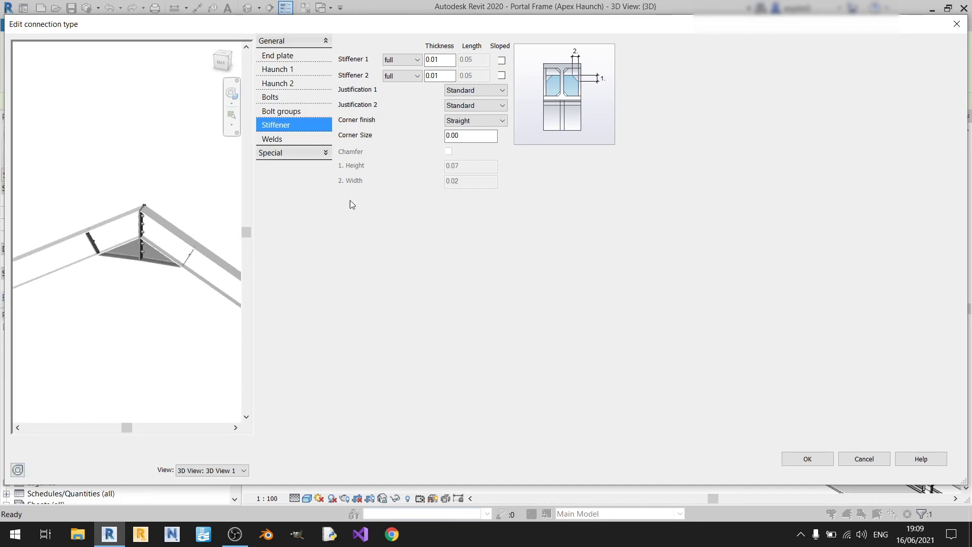
Step: Open the weld settings and review the weld sizes and types for the end plates and haunches
{"action": "left_click", "coordinate": [324, 143]}
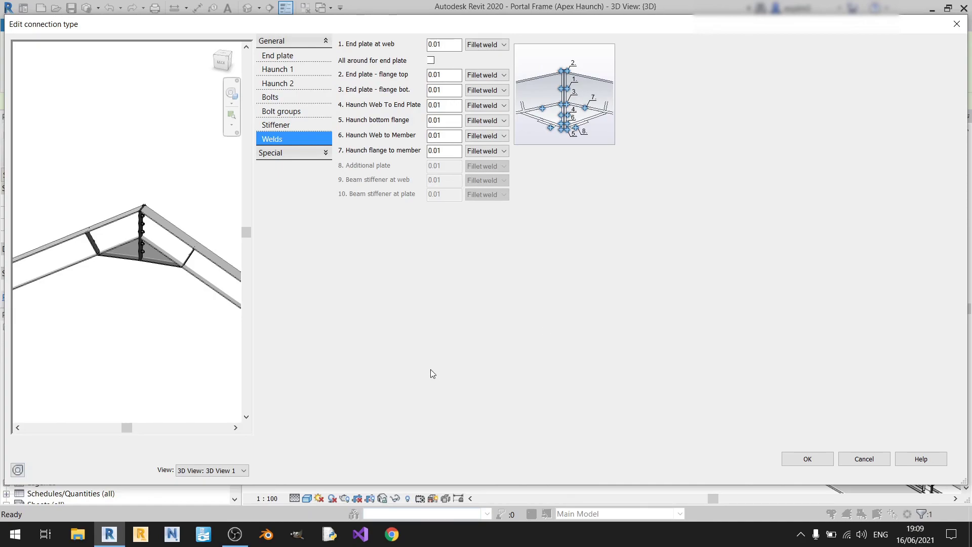
{"action": "middle_click_drag", "start_coordinate": [167, 304], "coordinate": [148, 304], "text": "shift"}
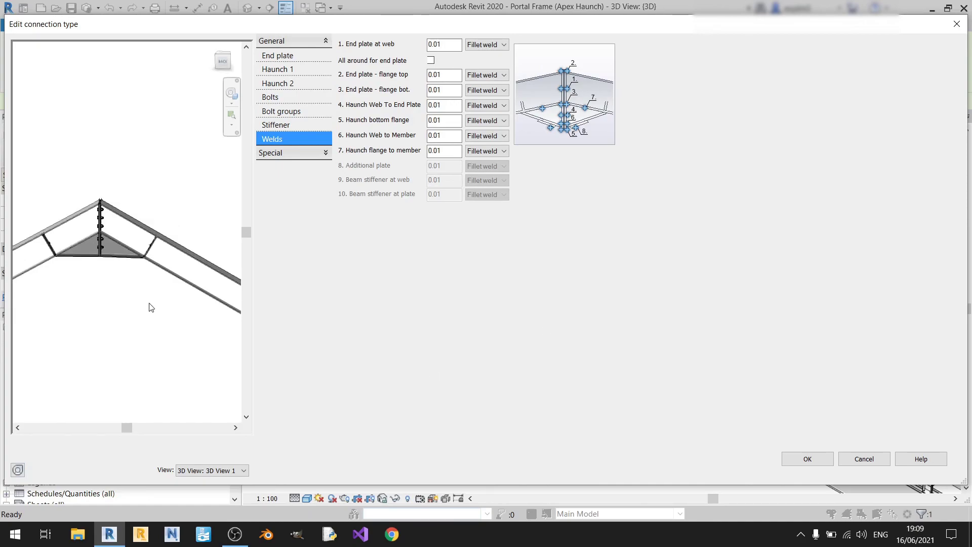